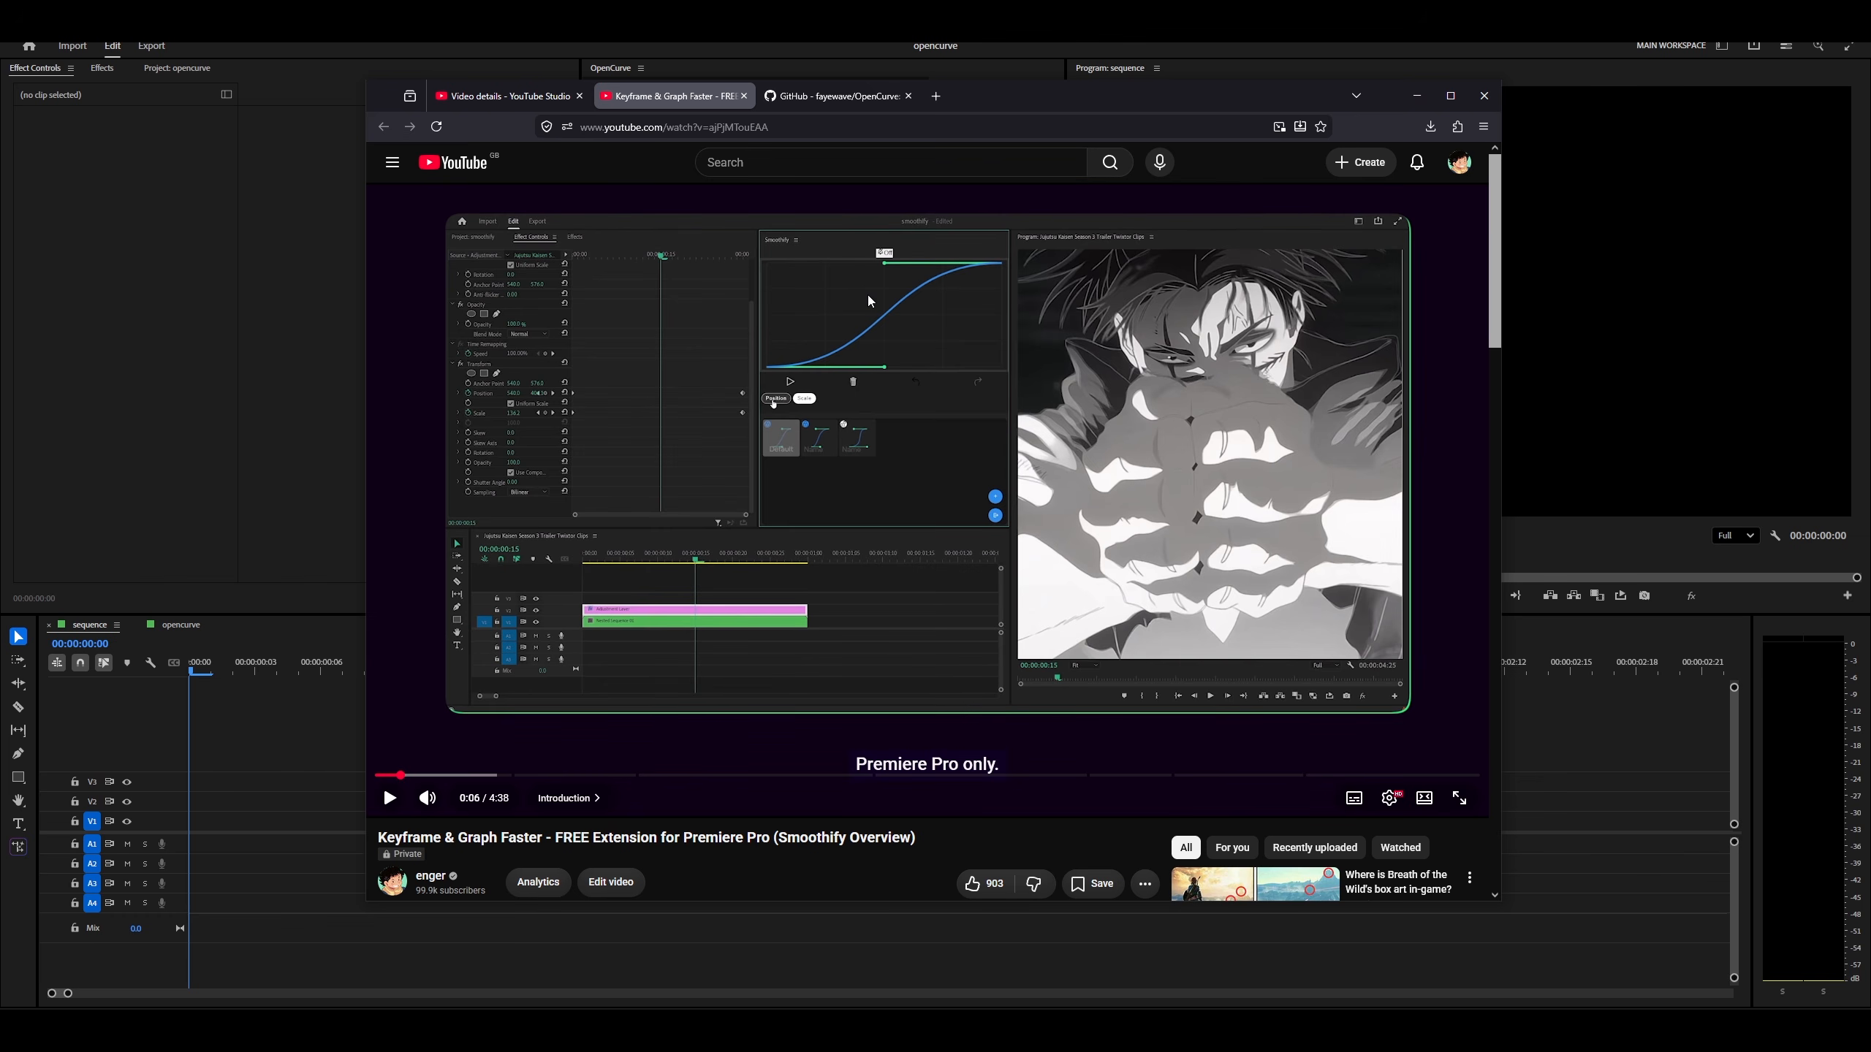
Play the Smoothify overview video on YouTube with the sound muted
left_click(915, 447)
key("m")
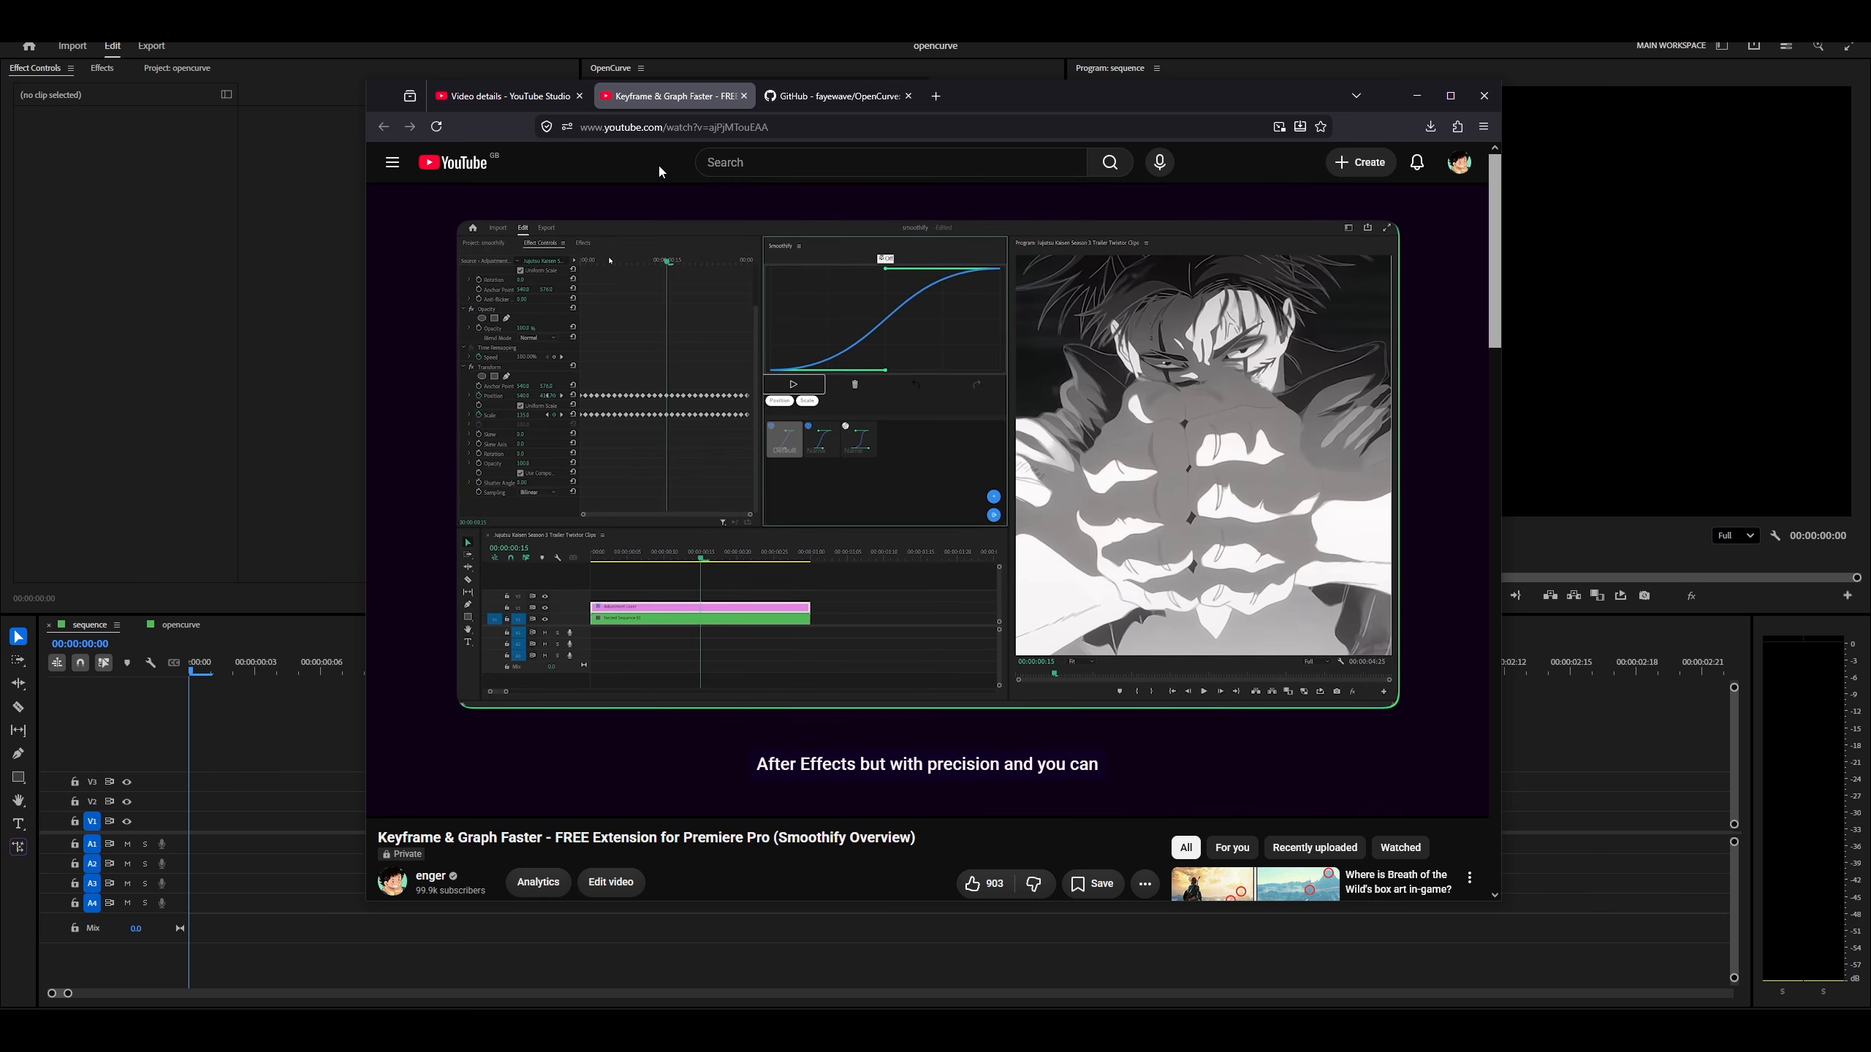
Examine the OpenCurve repository's README on GitHub, including the demo animations, how it works, the features and the installation notes
left_click(830, 102)
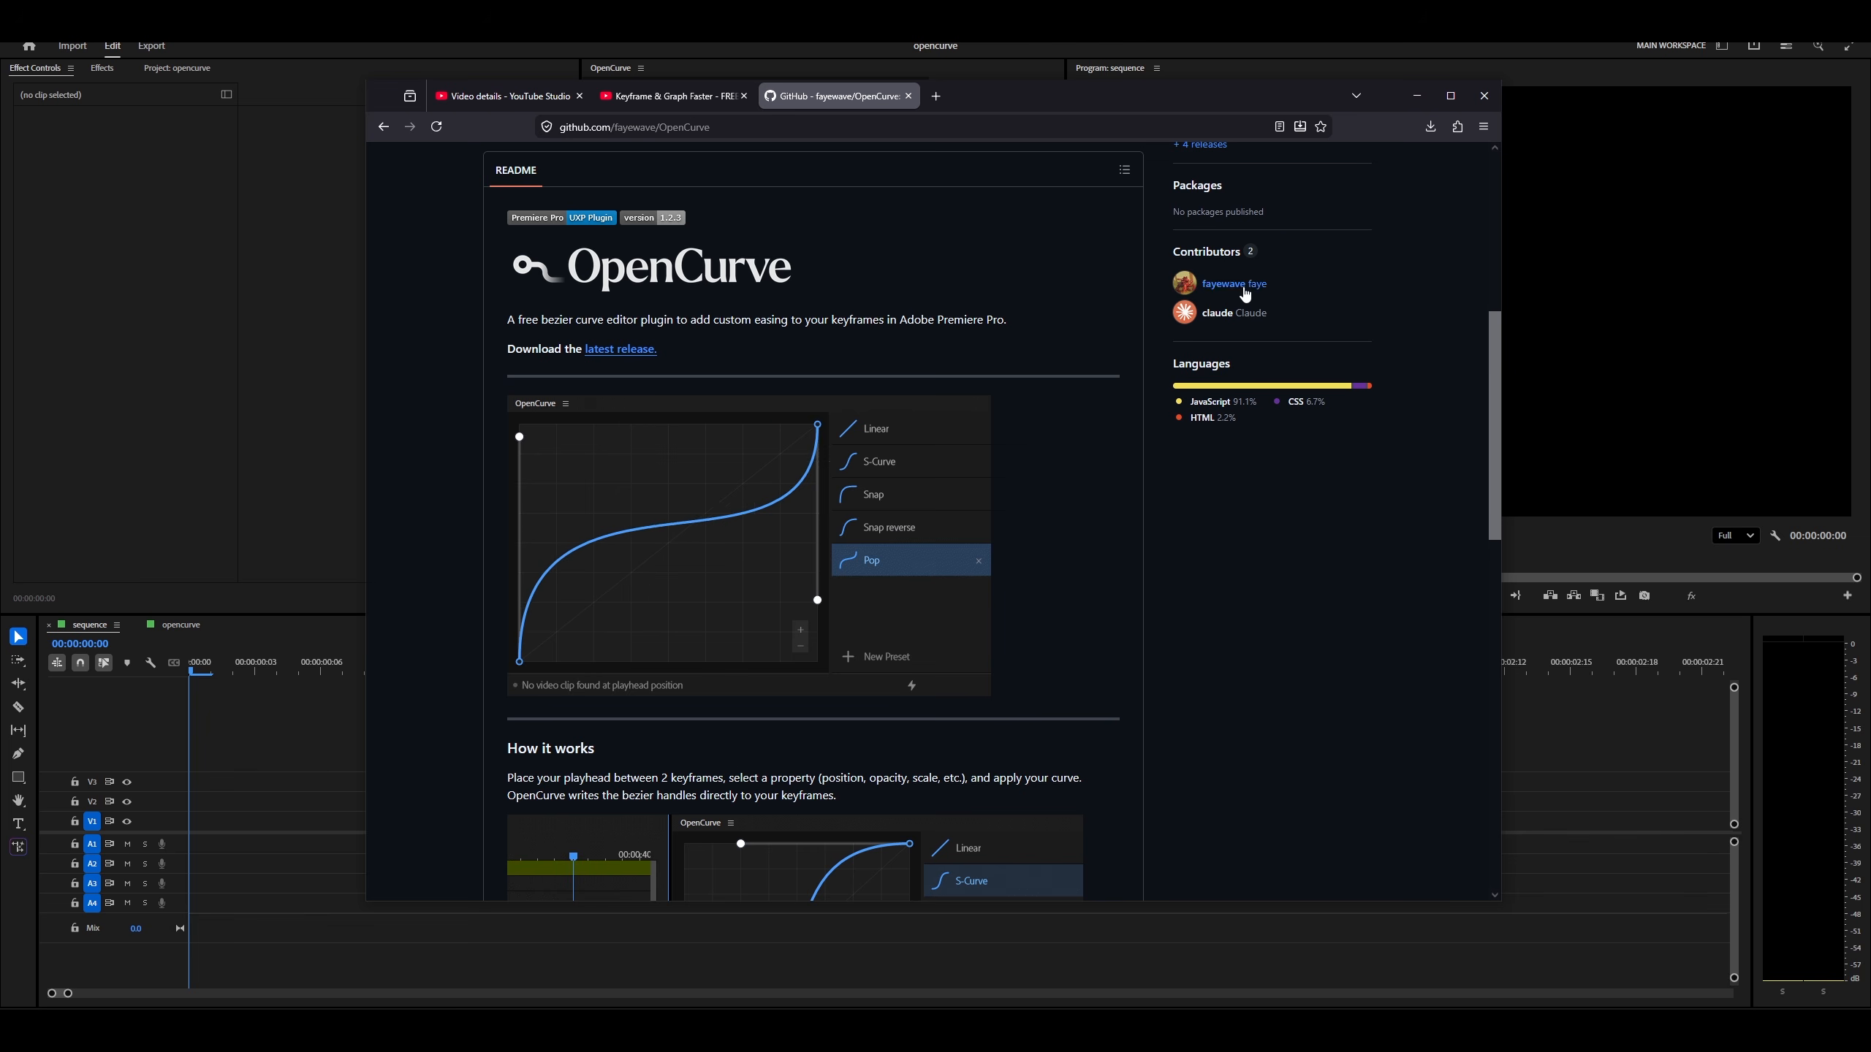
middle_click(958, 268)
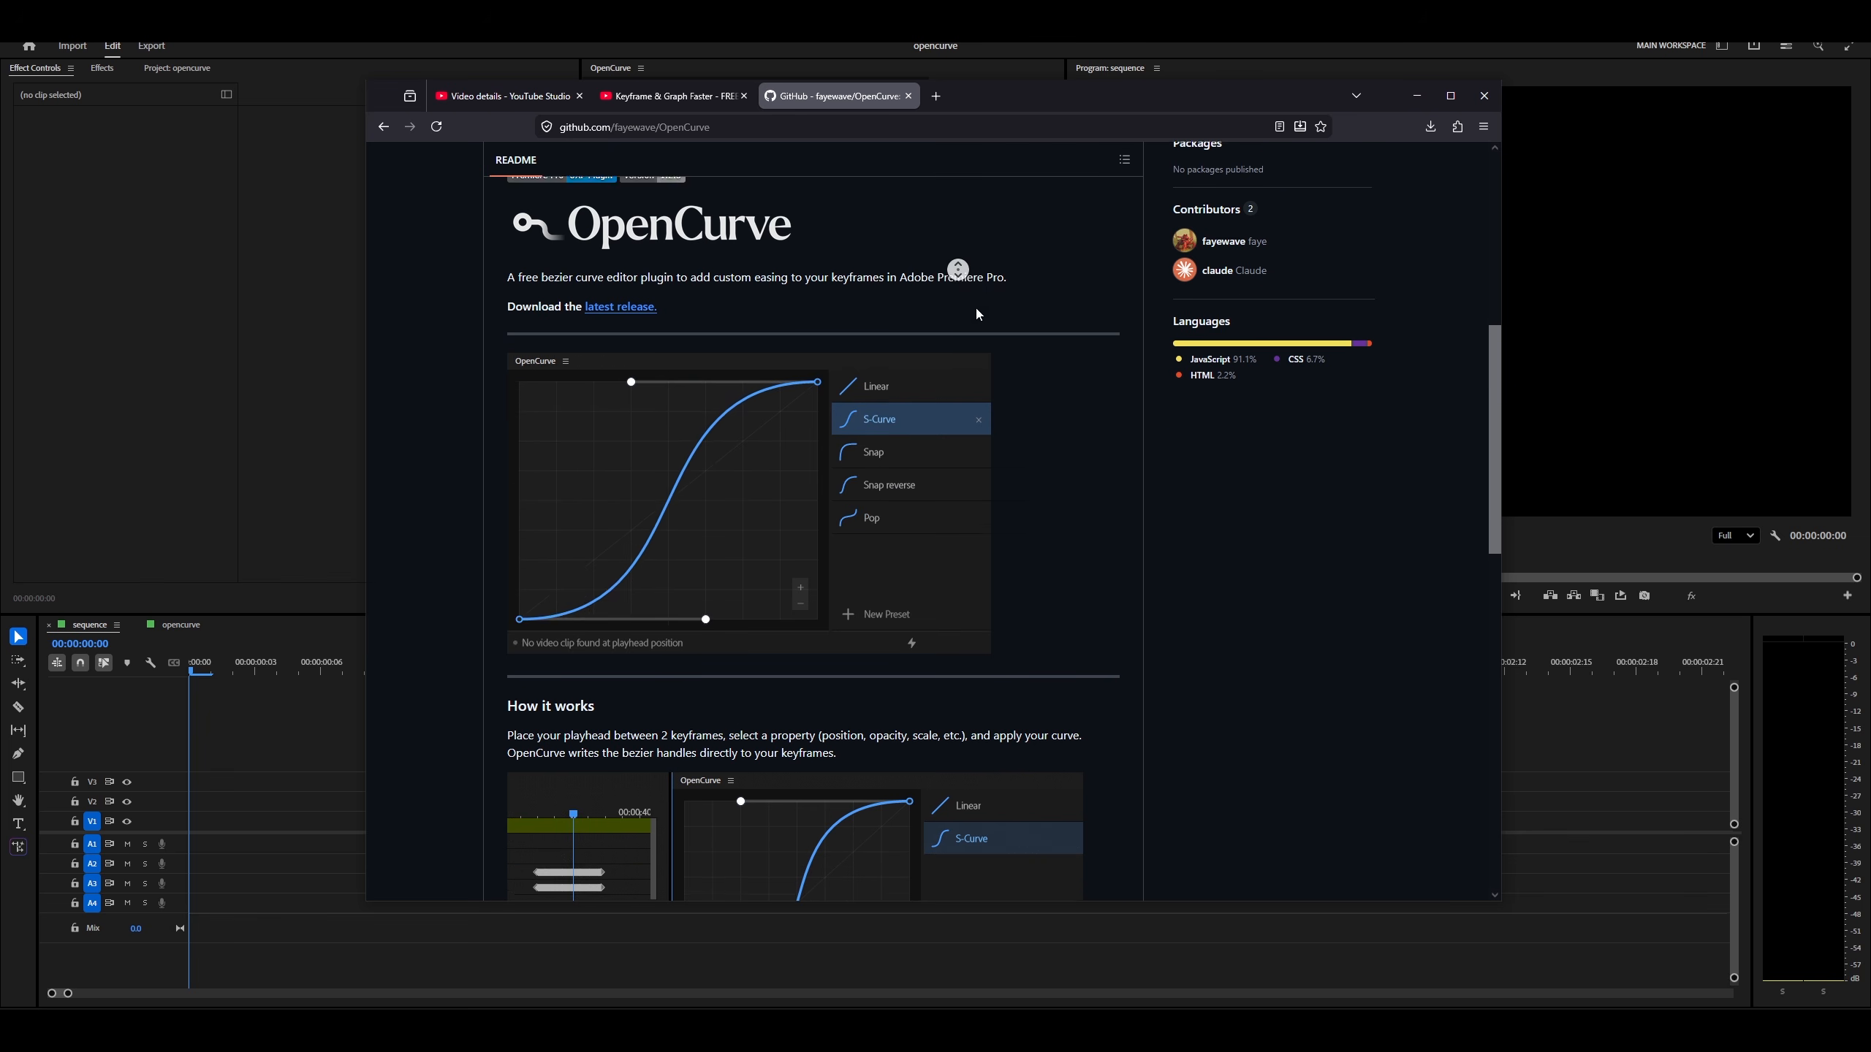
middle_click(1083, 342)
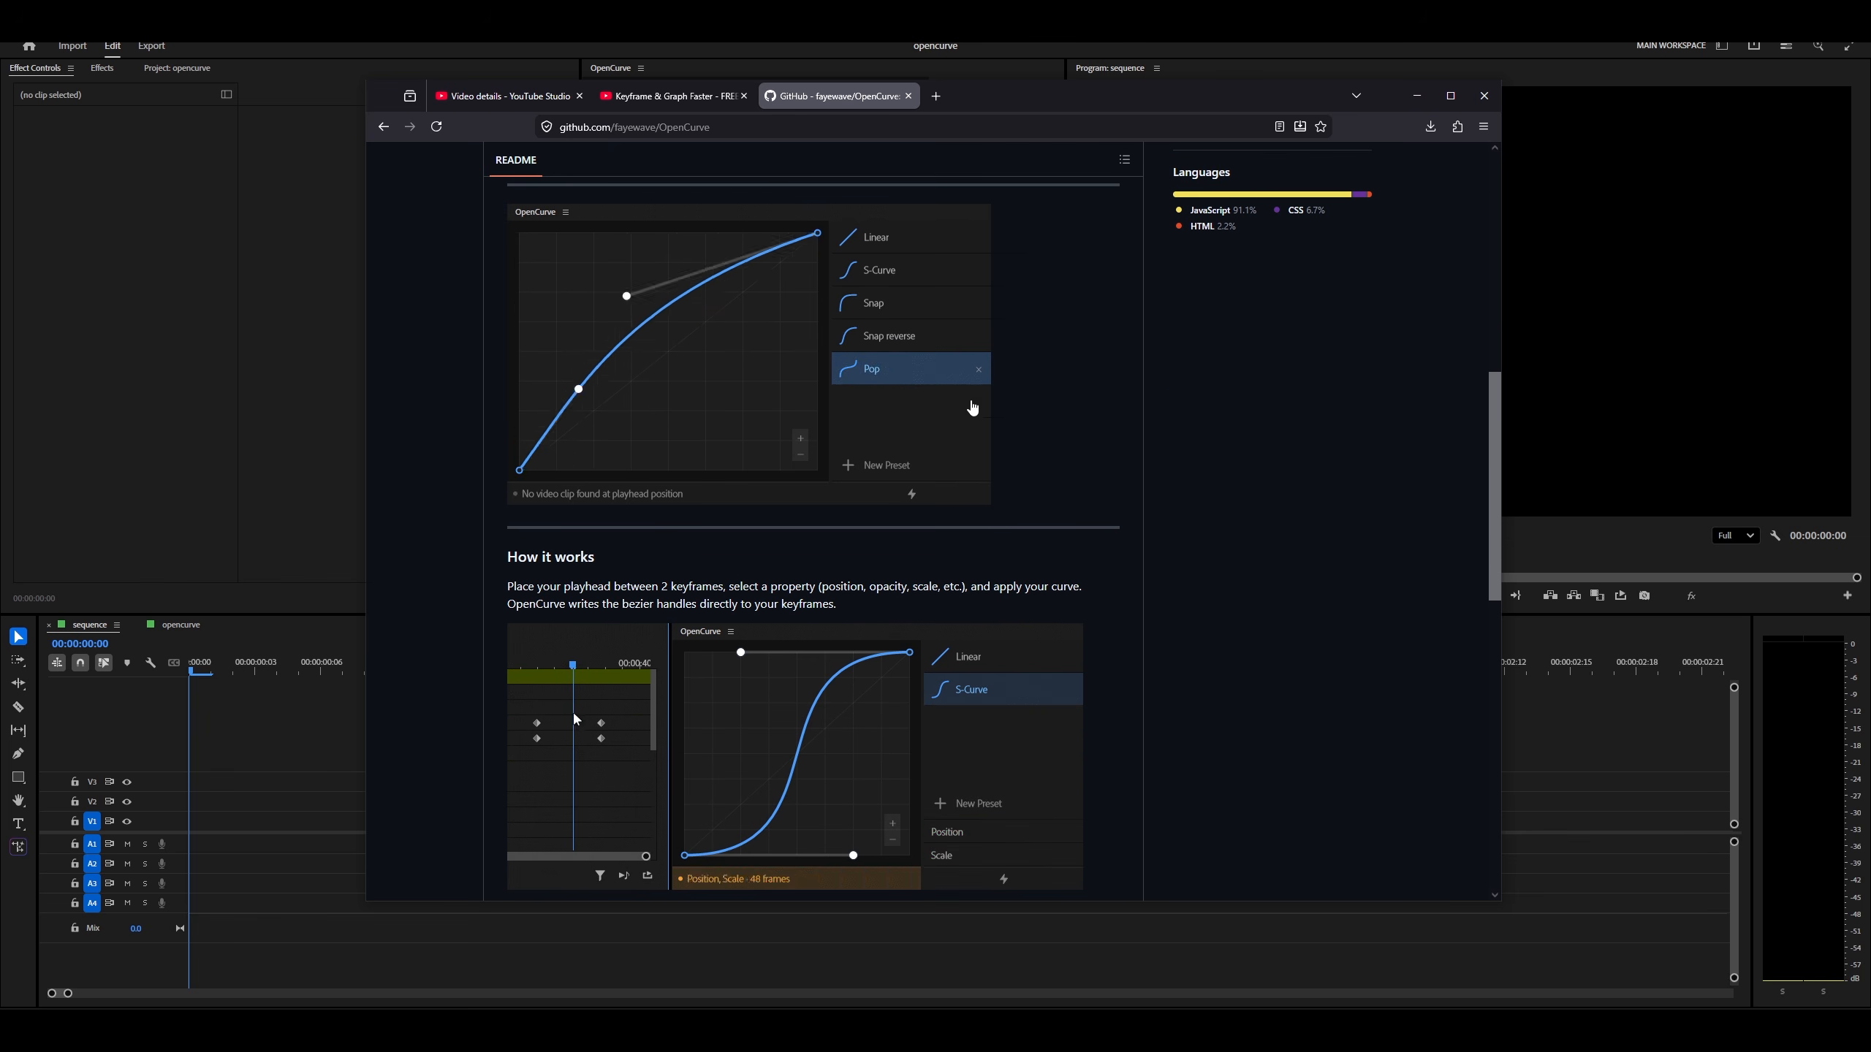
middle_click(1029, 392)
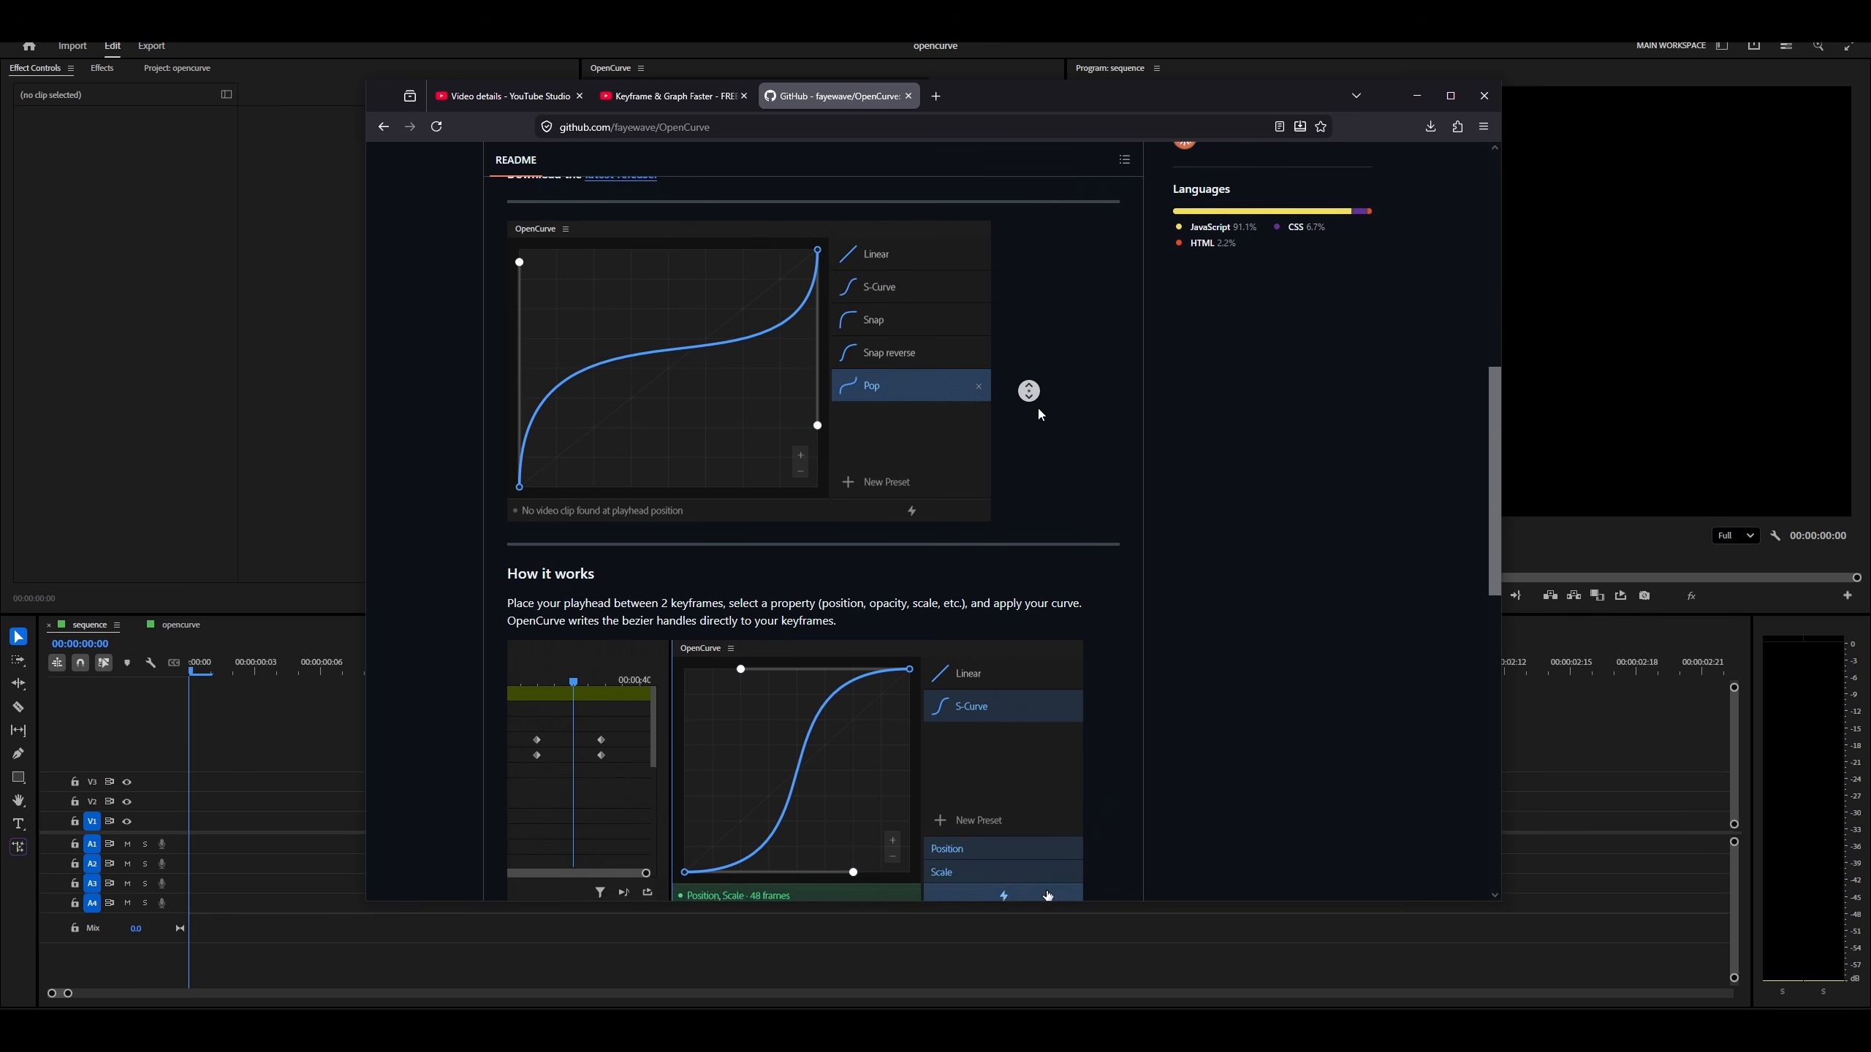
middle_click(1037, 409)
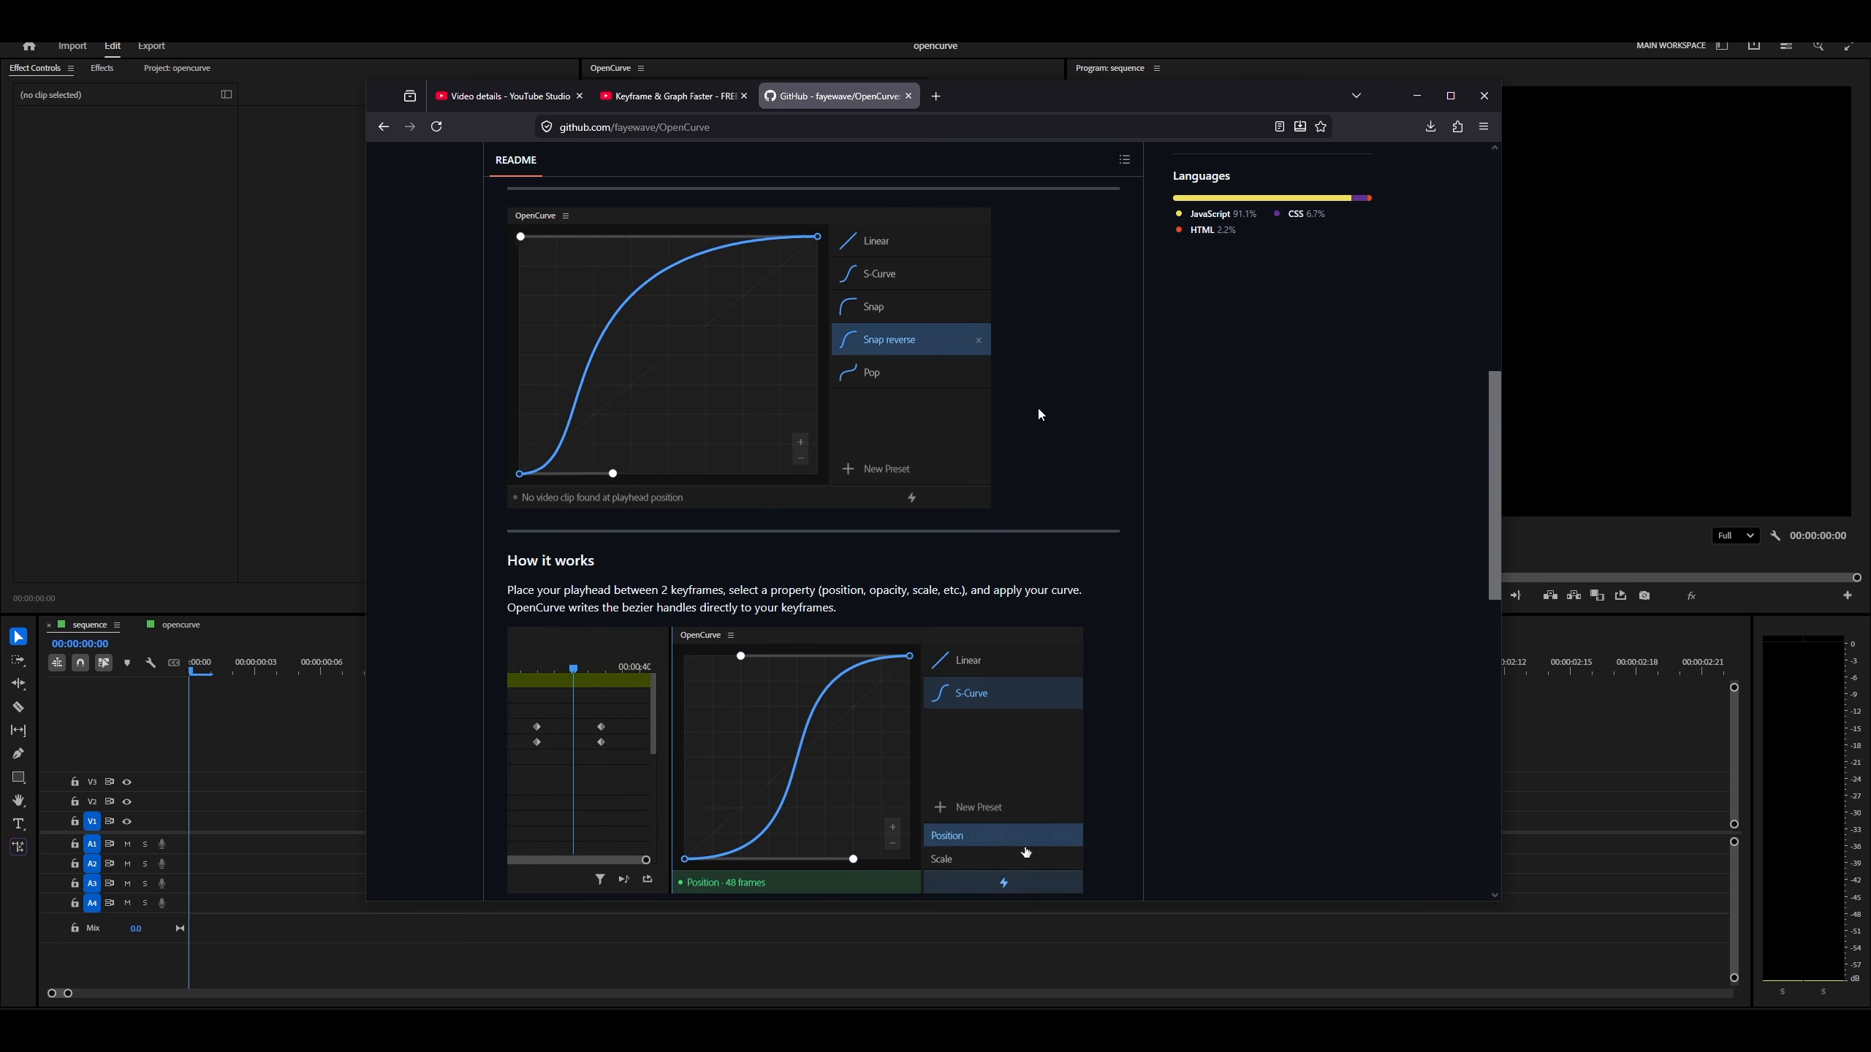
scroll(1045, 432, "up", 3)
scroll(1052, 456, "down", 5)
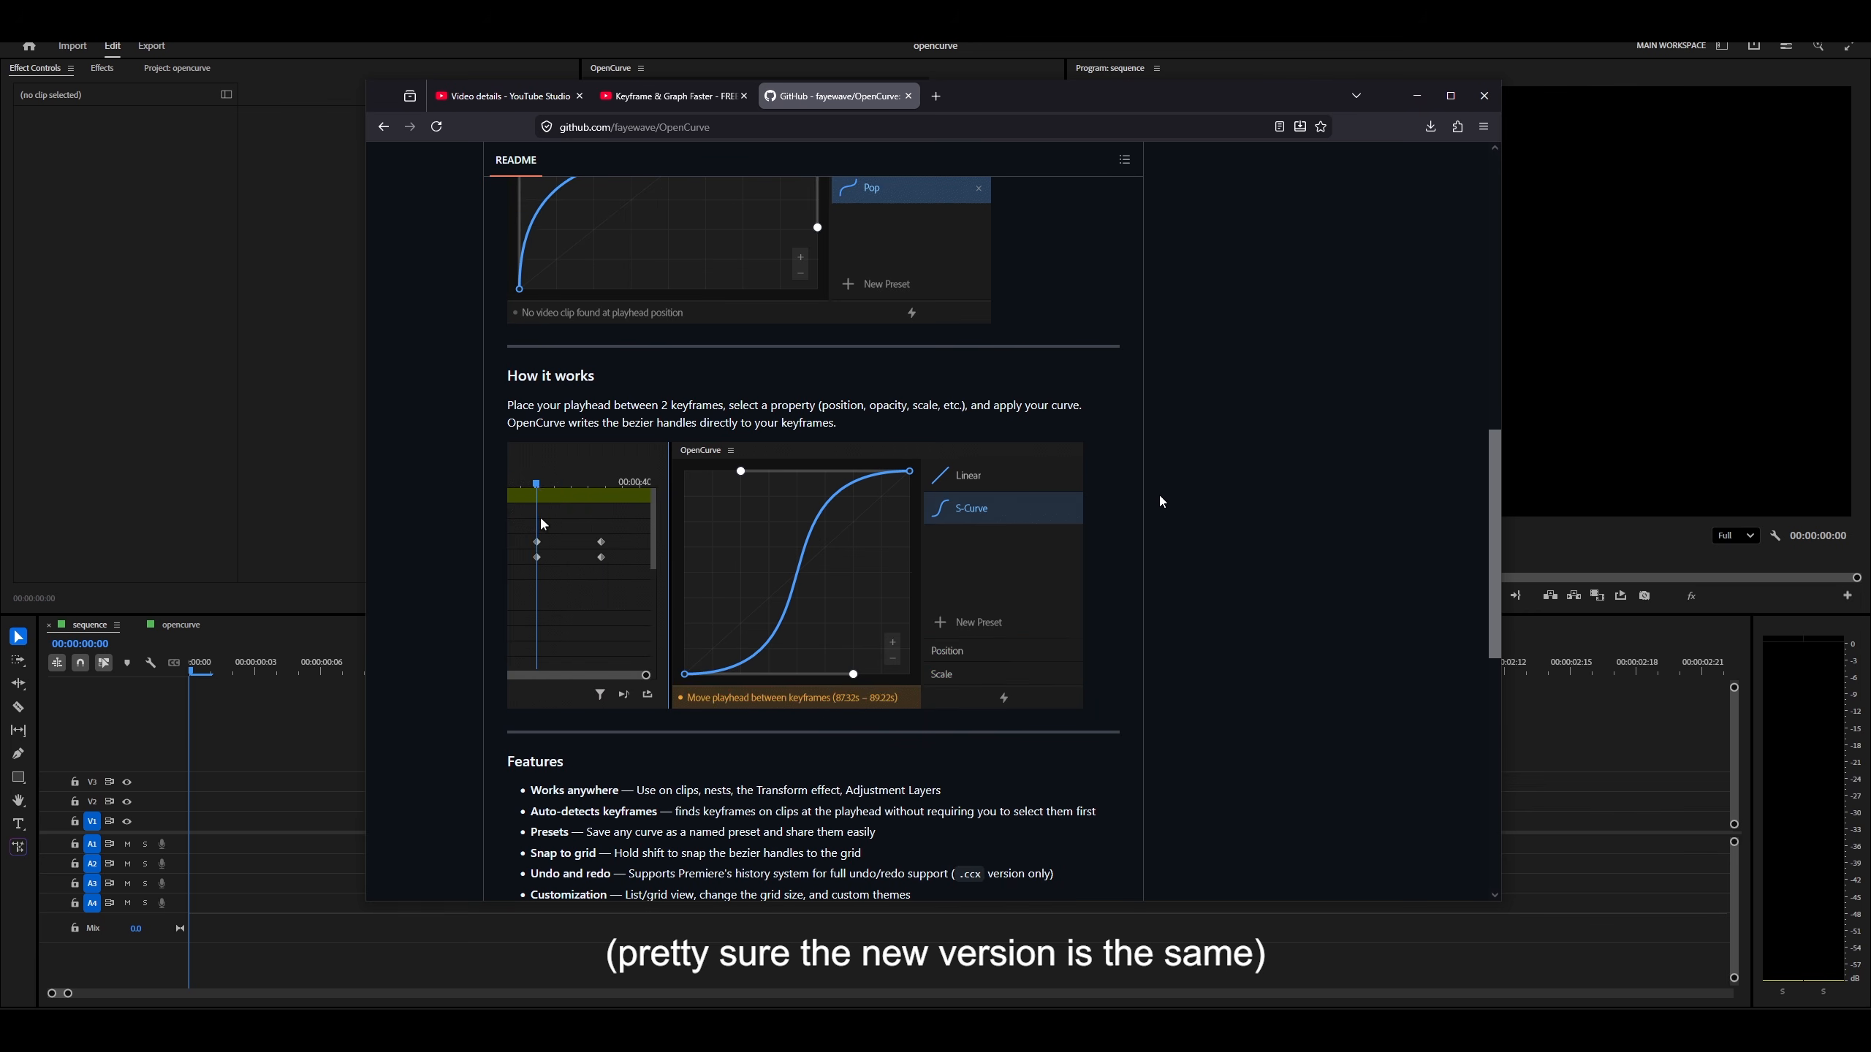
scroll(1161, 503, "up", 3)
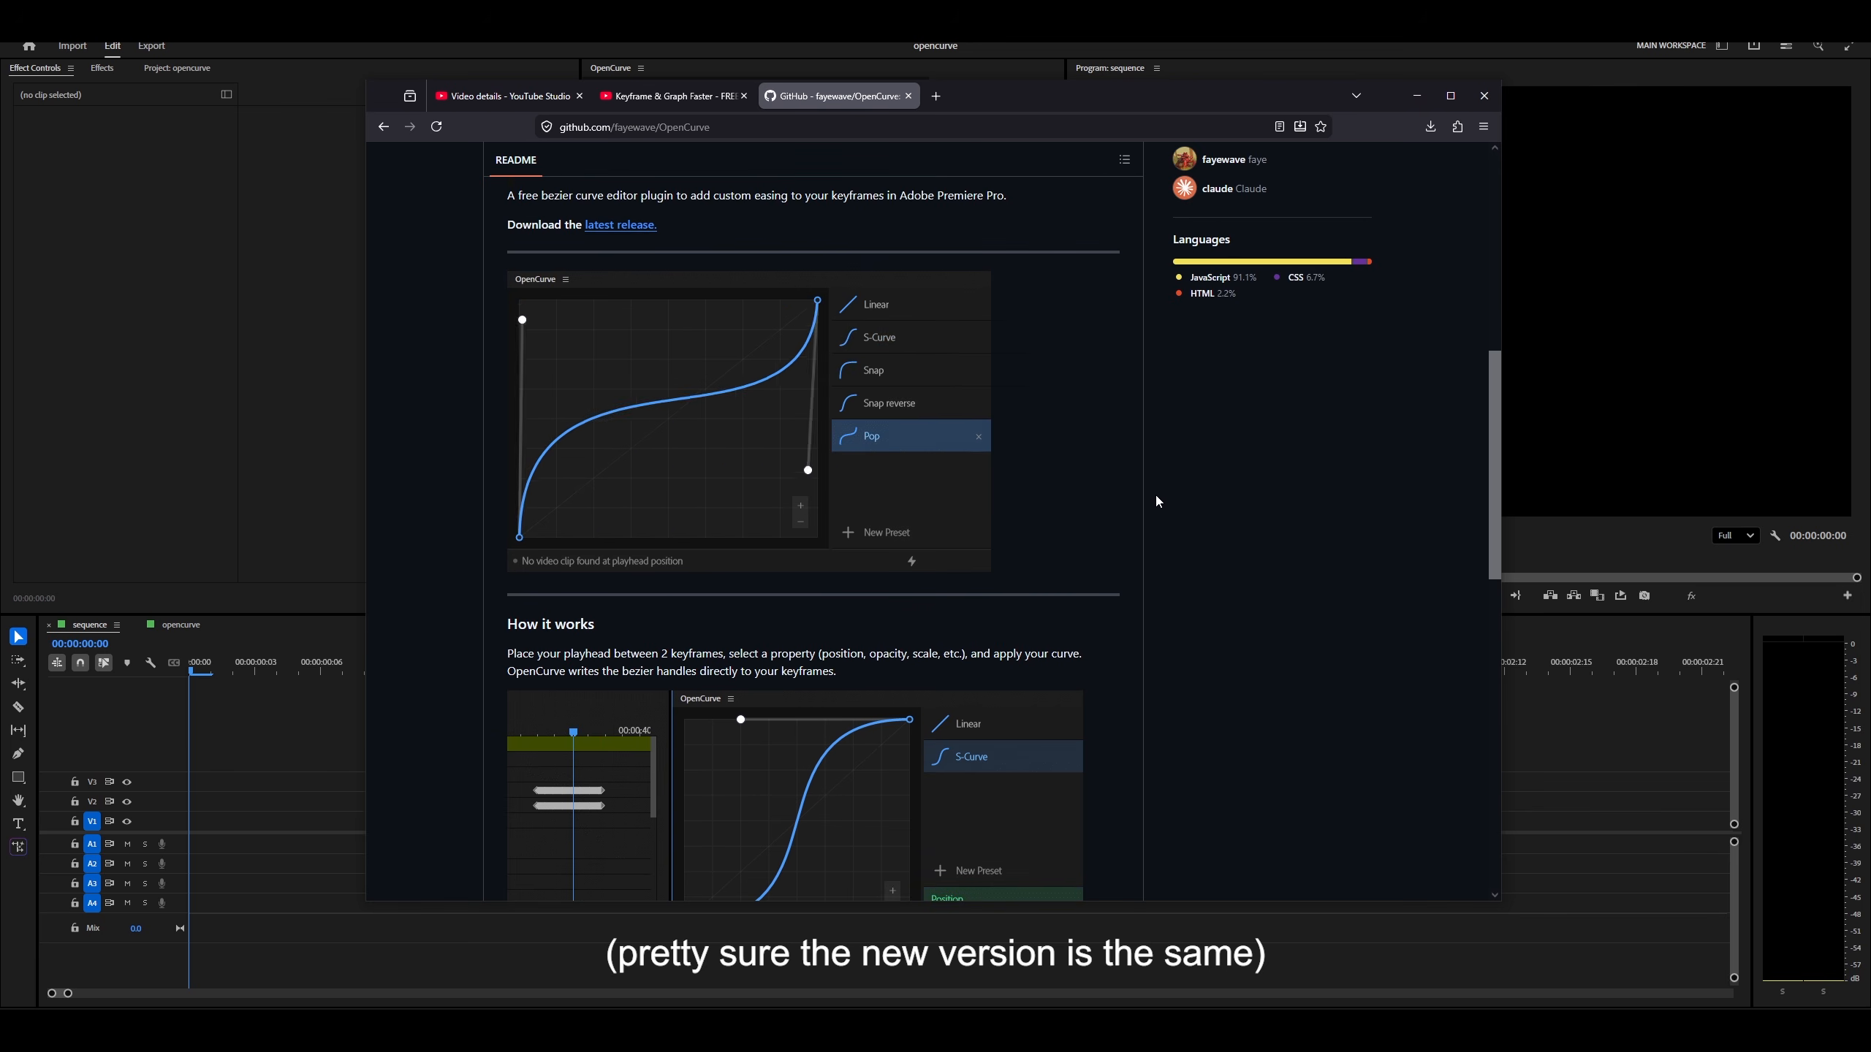
scroll(1154, 495, "up", 2)
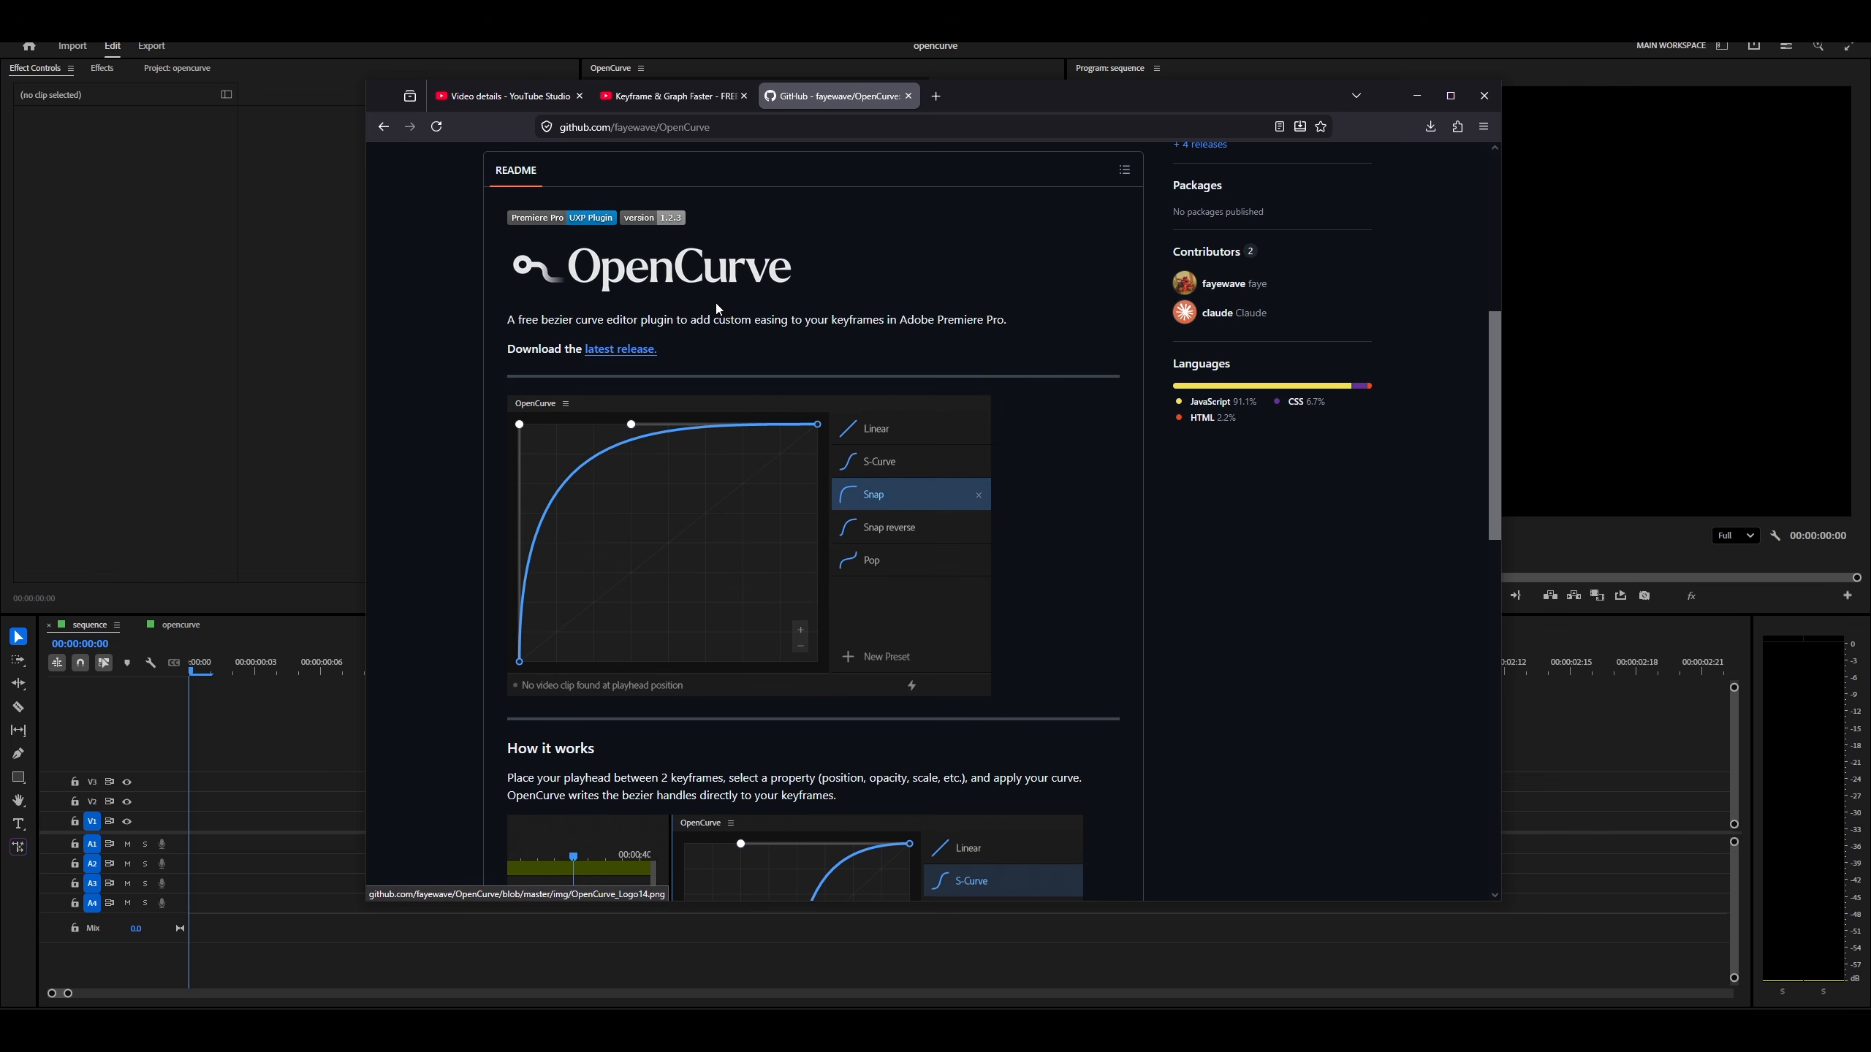
scroll(709, 390, "down", 7)
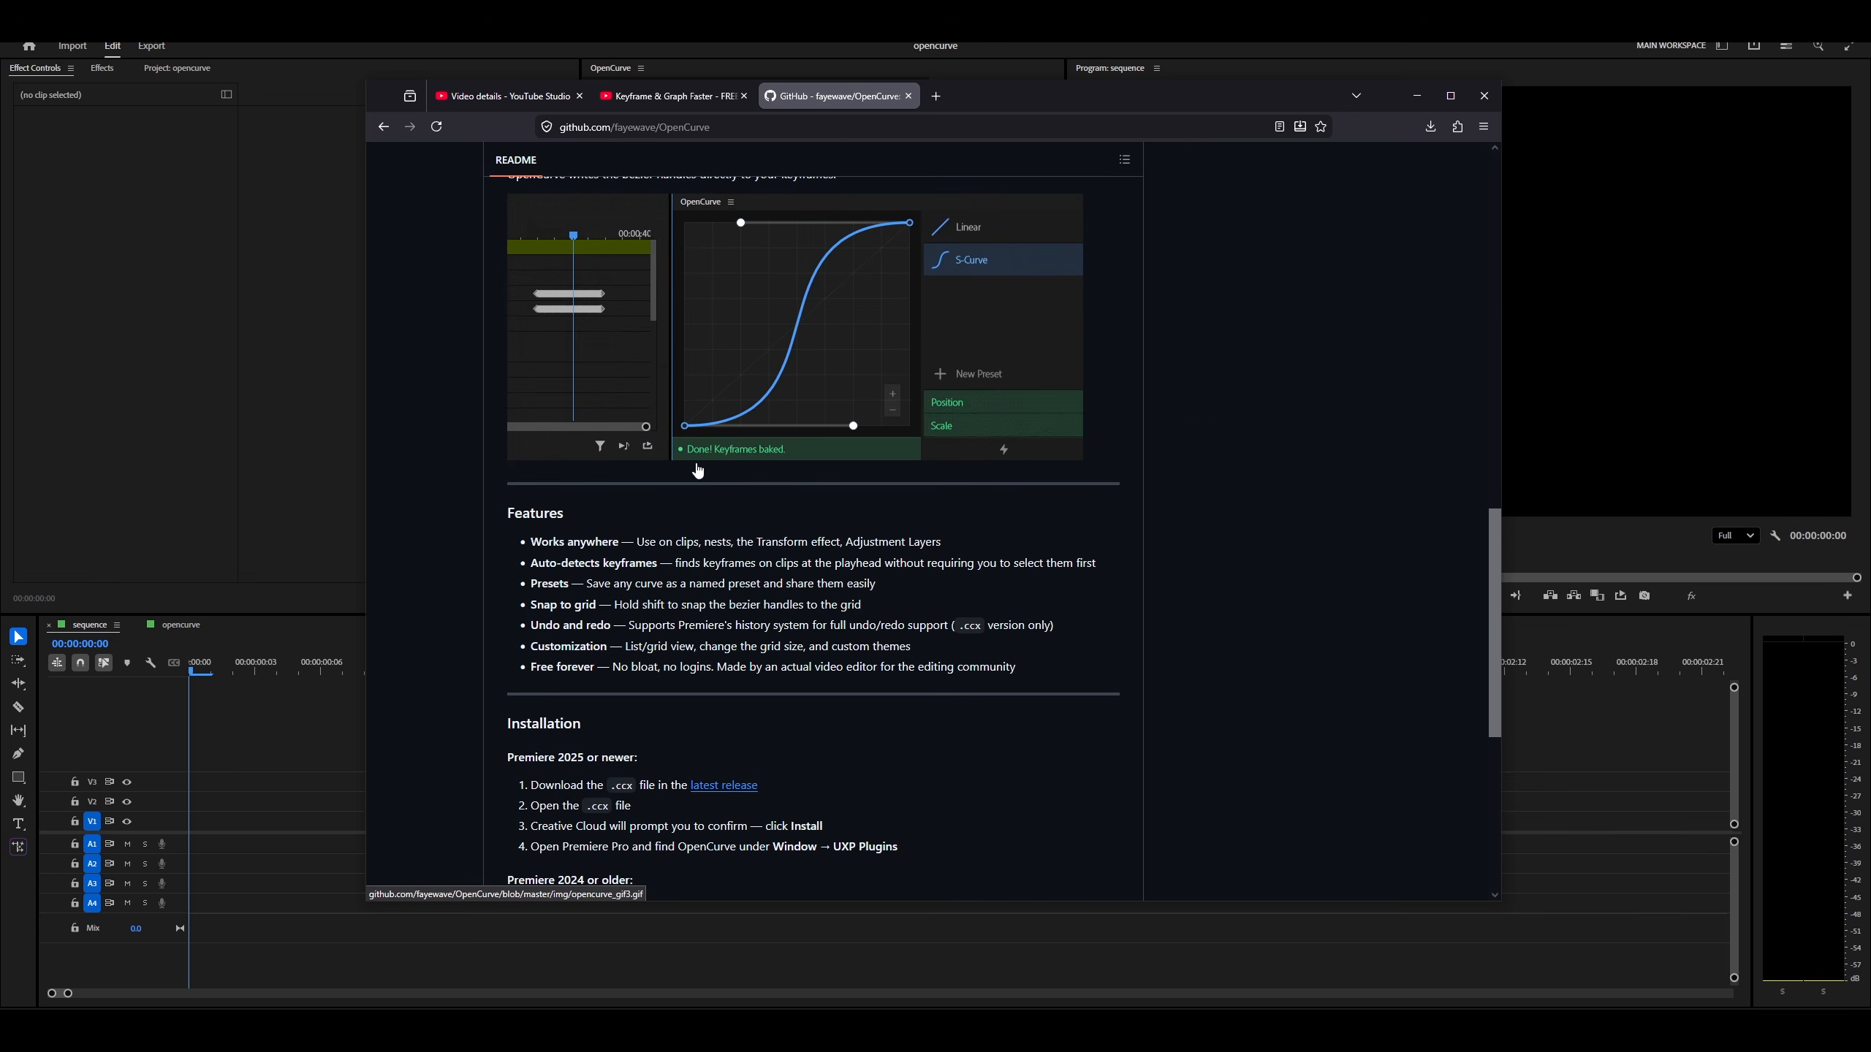
scroll(698, 470, "up", 15)
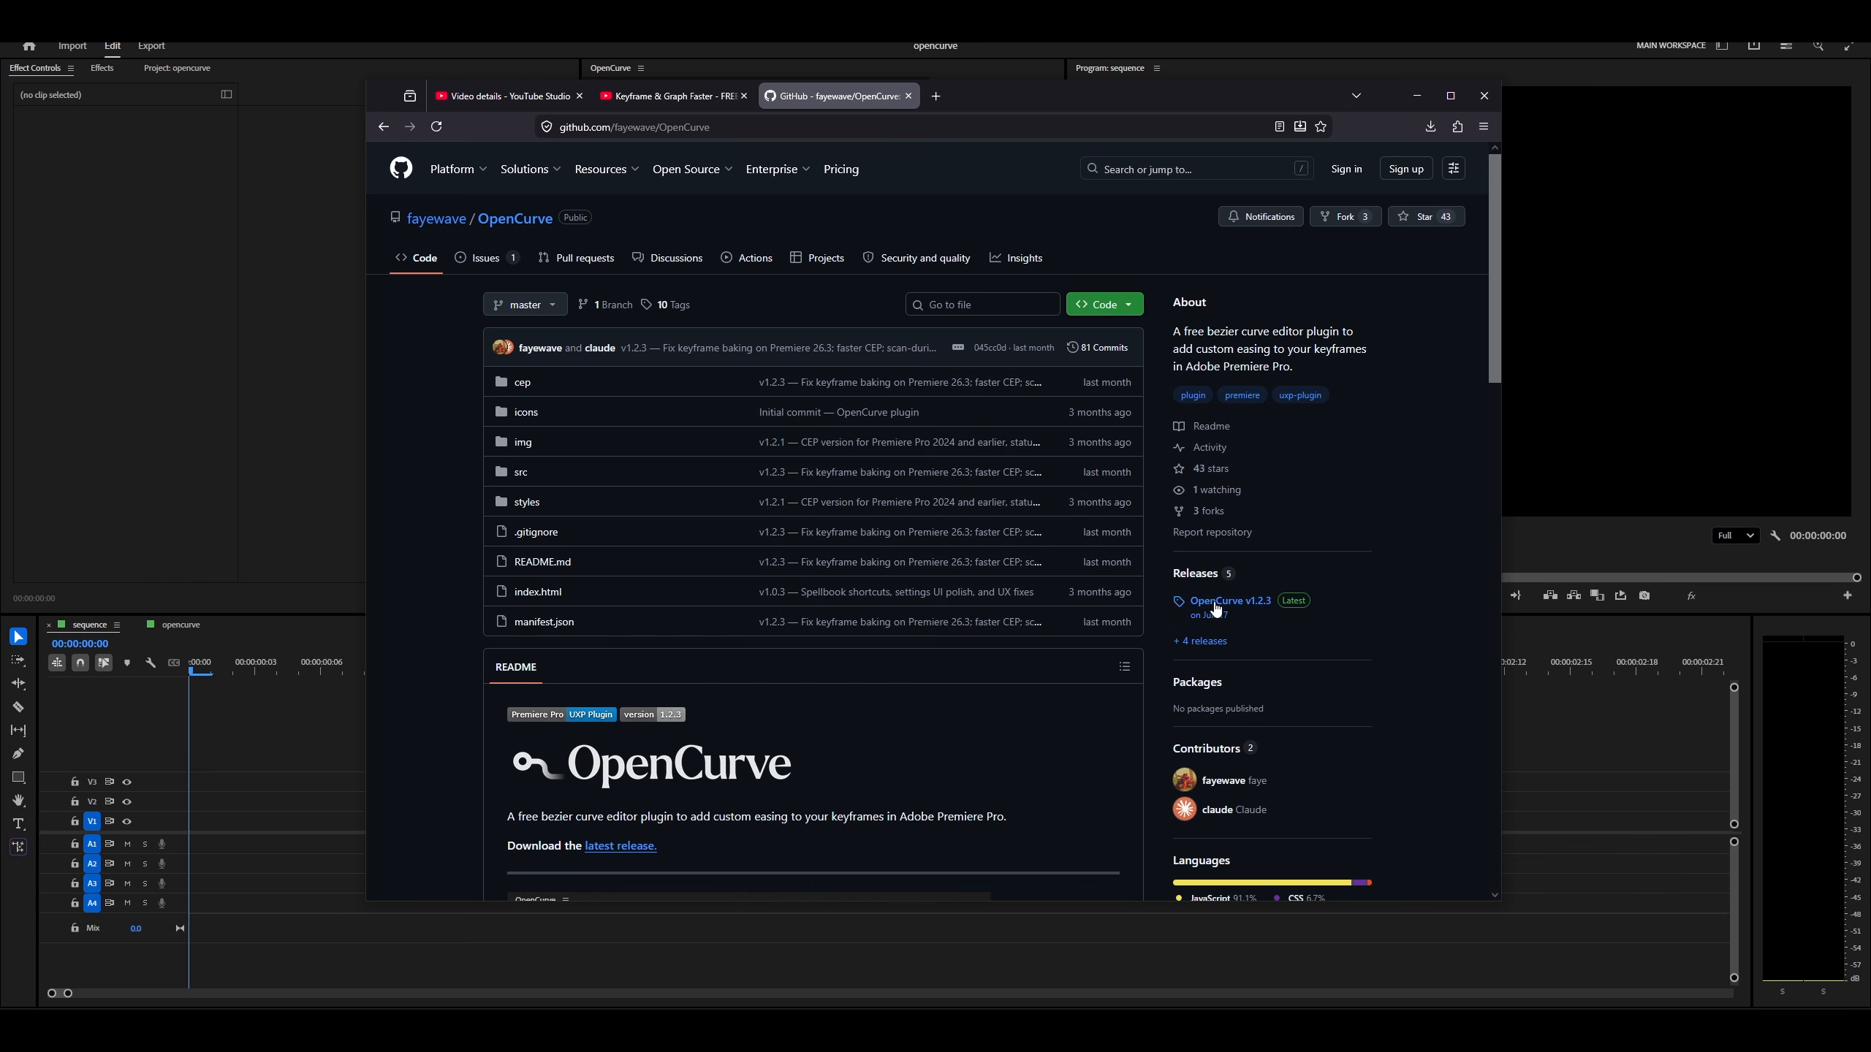
Open the OpenCurve v1.2.3 release and review which of the .ccx and .zxp files suits each Premiere version
left_click(1224, 602)
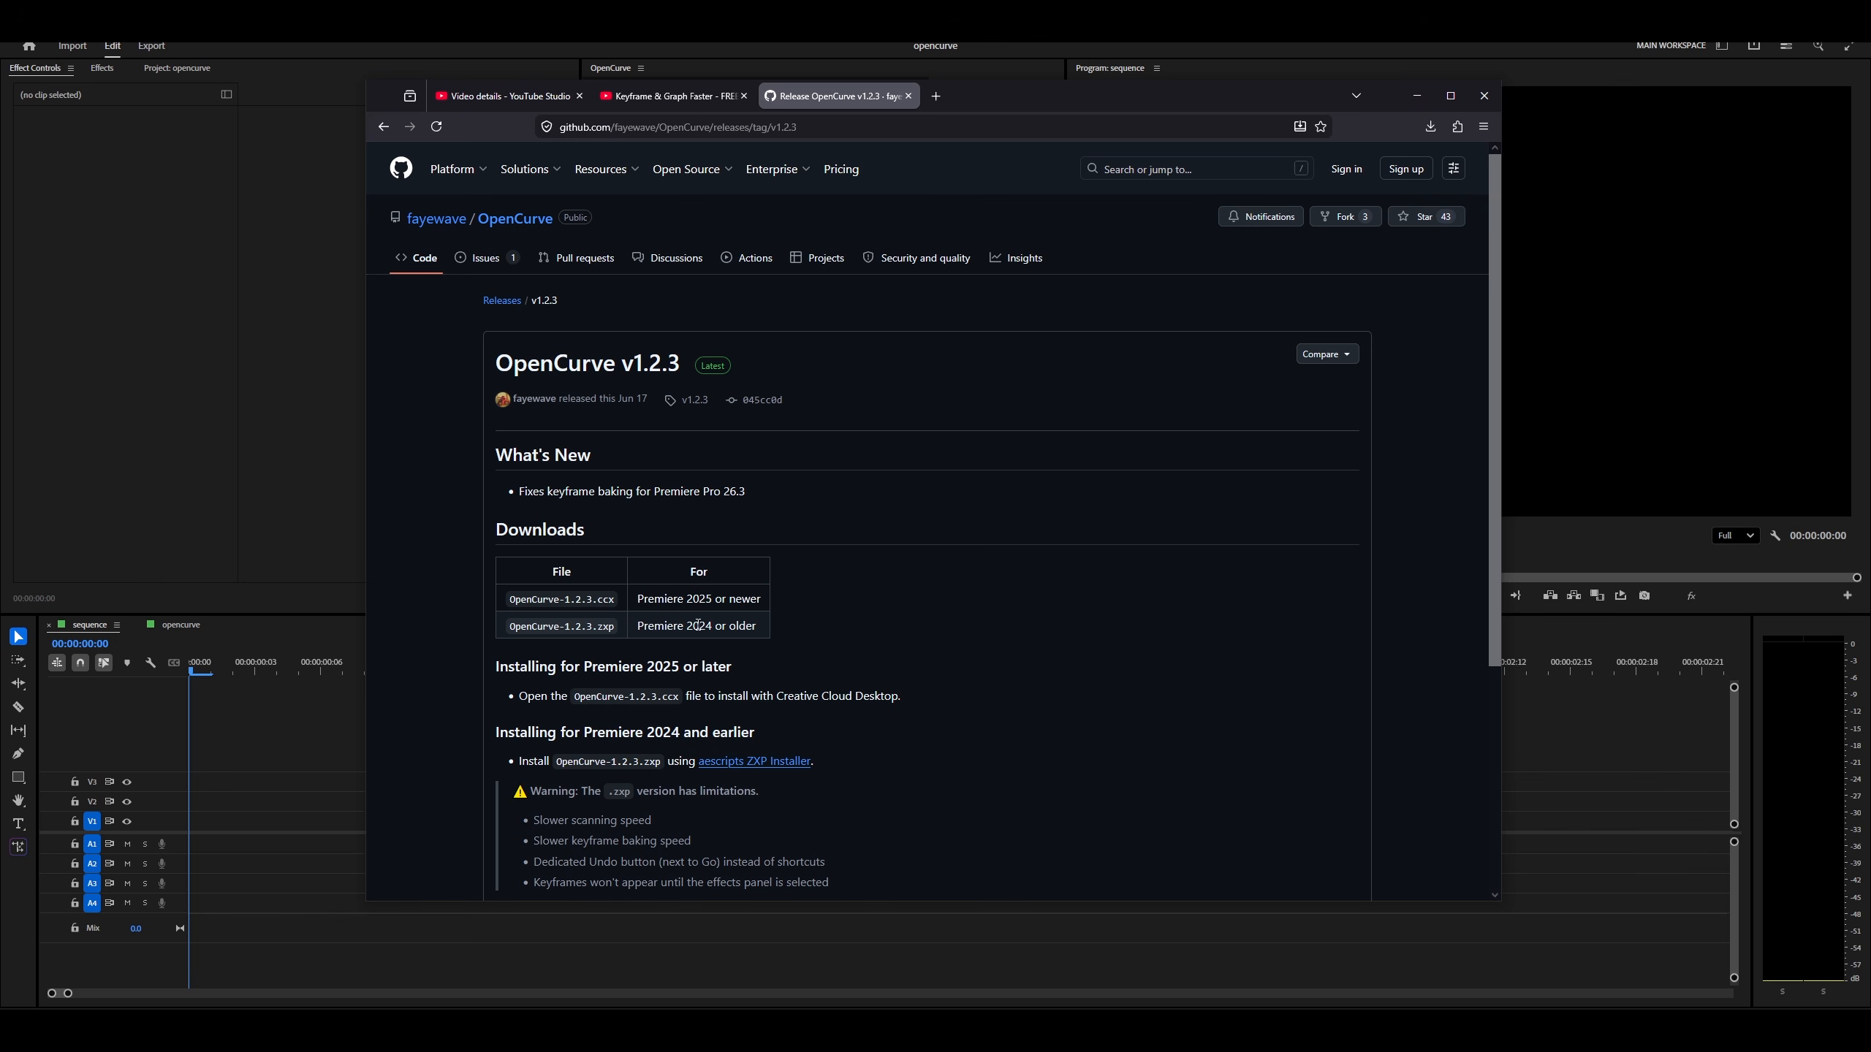
scroll(754, 625, "down", 1)
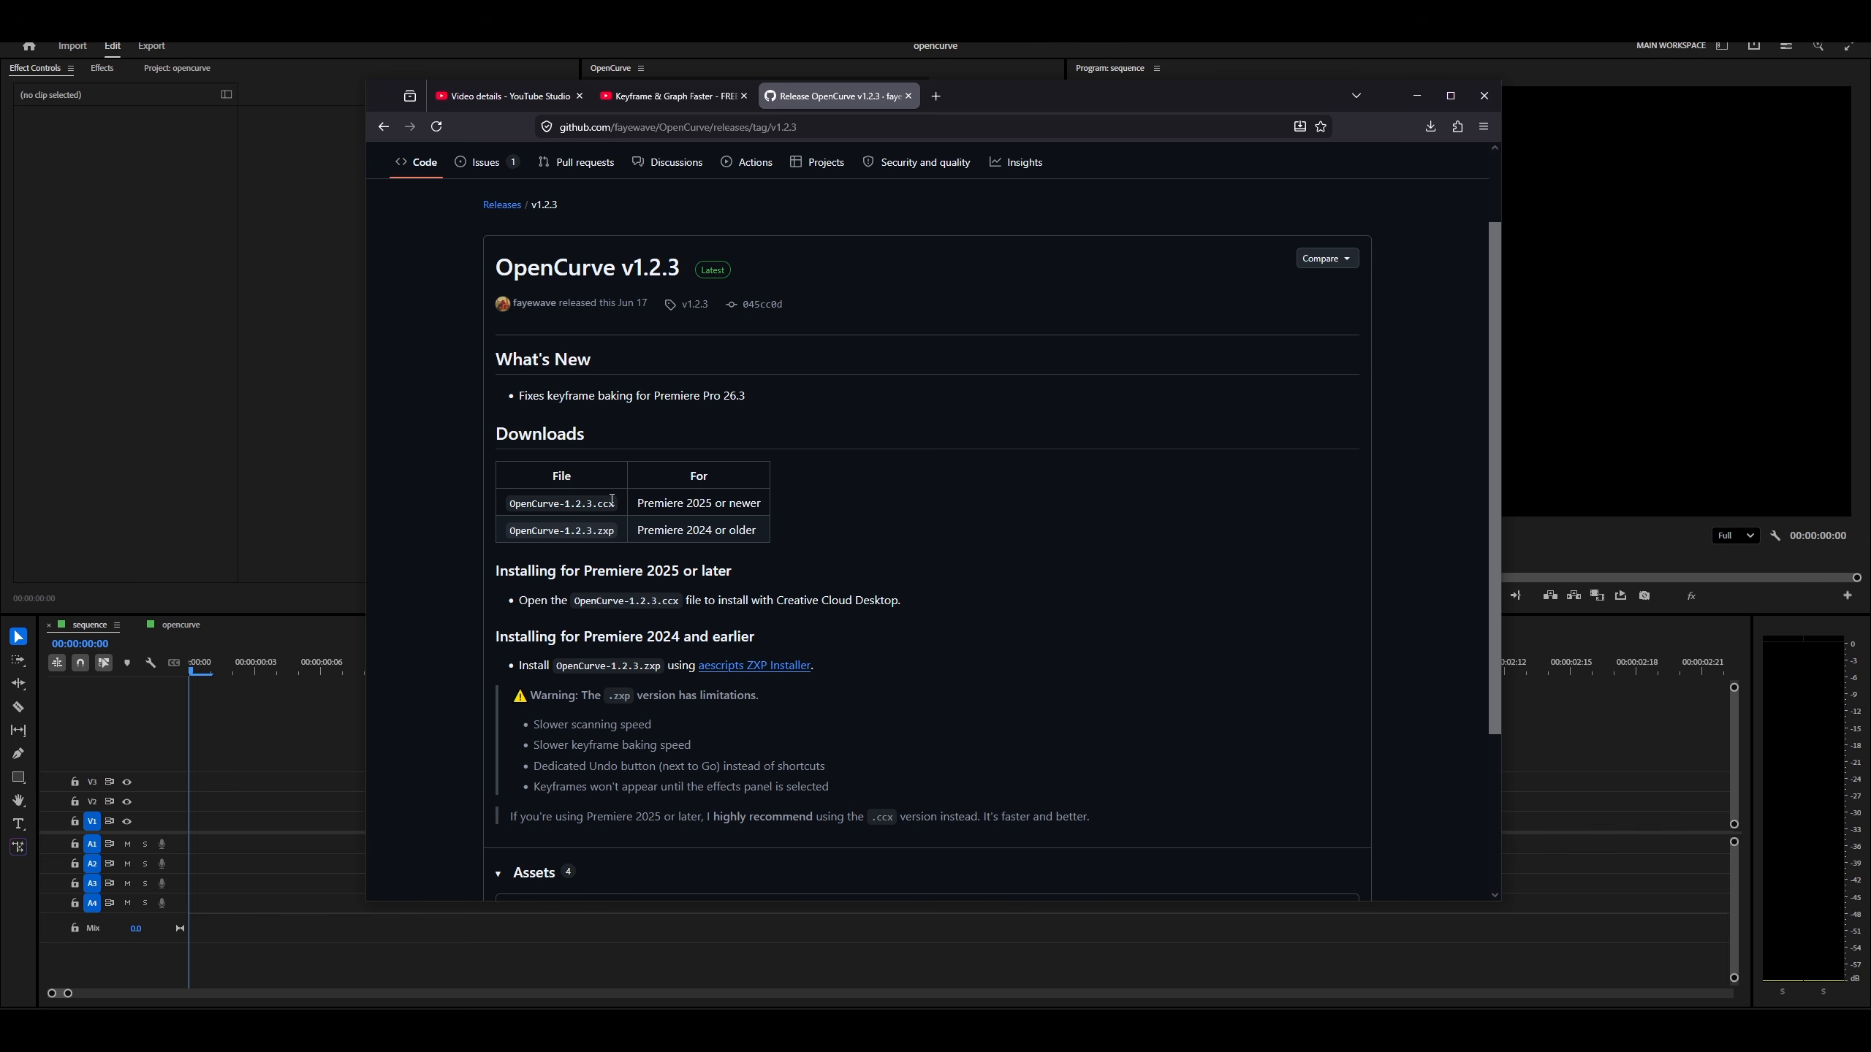
left_click_drag(597, 504, 615, 504)
left_click(612, 503)
scroll(599, 353, "down", 3)
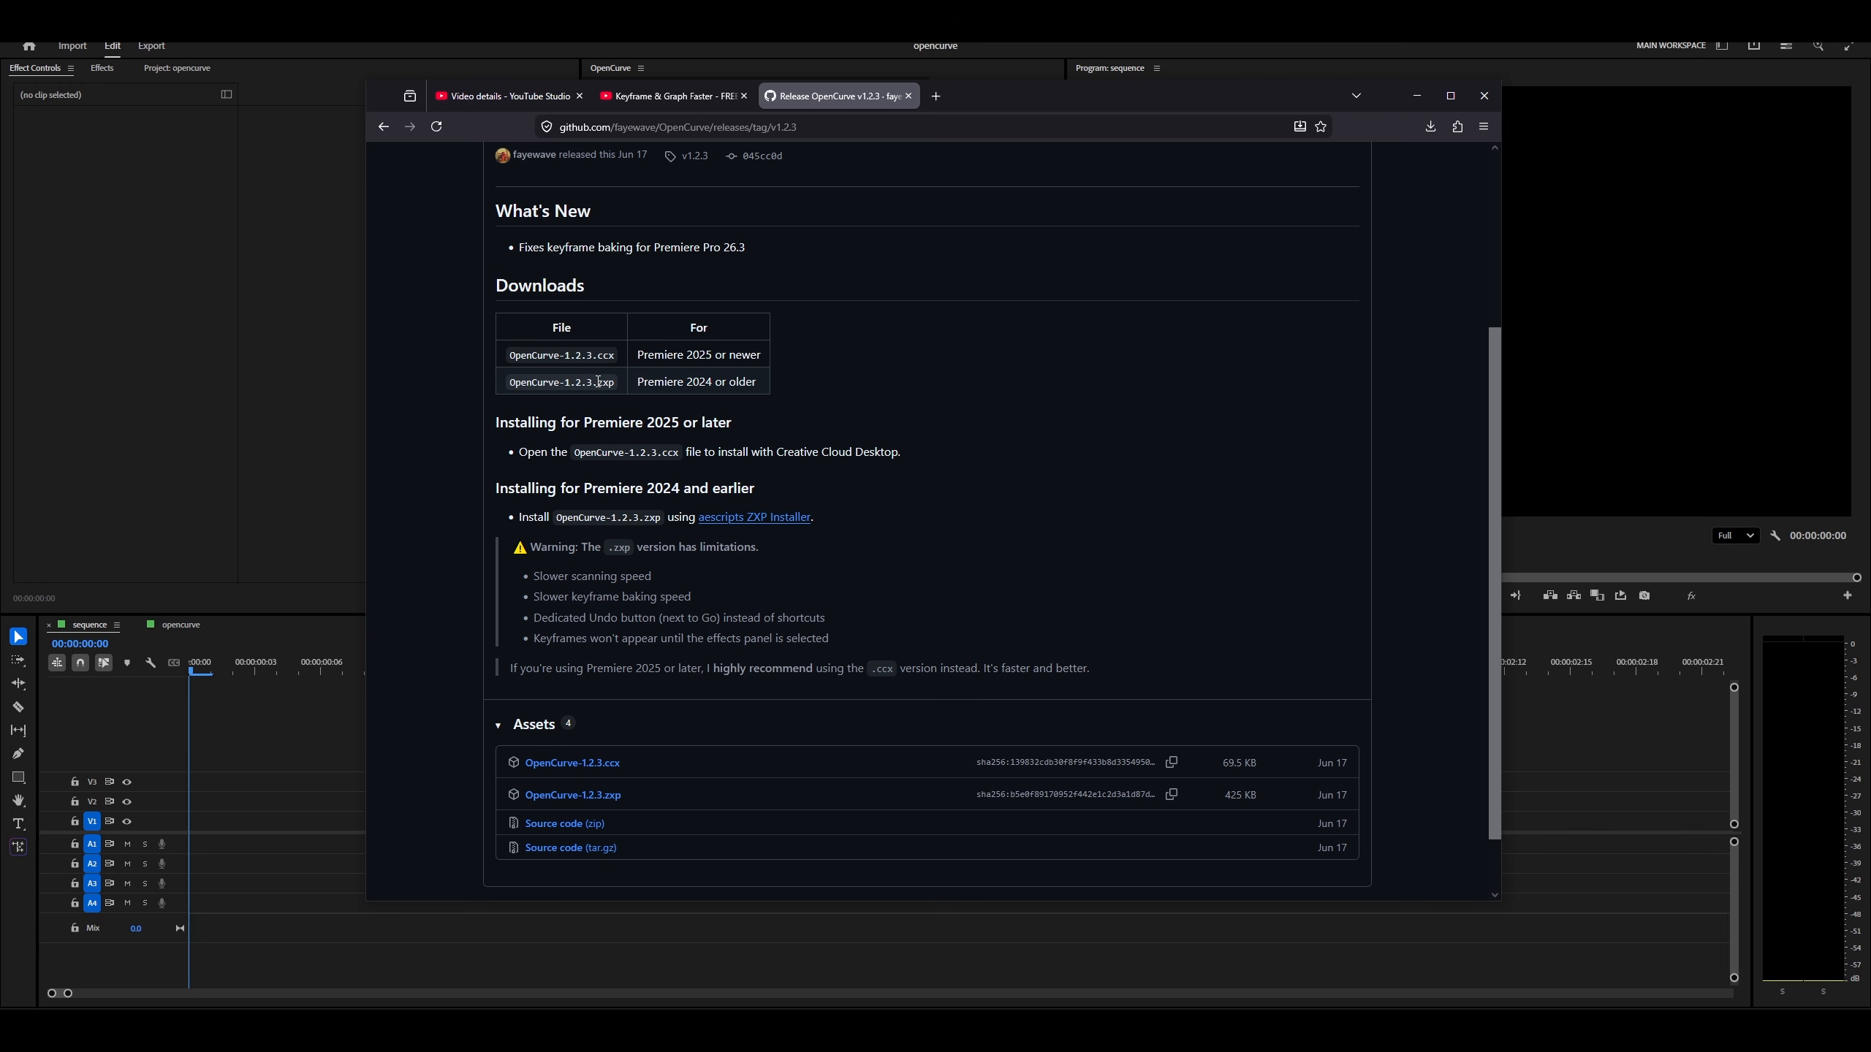
left_click_drag(597, 381, 616, 384)
scroll(709, 646, "down", 1)
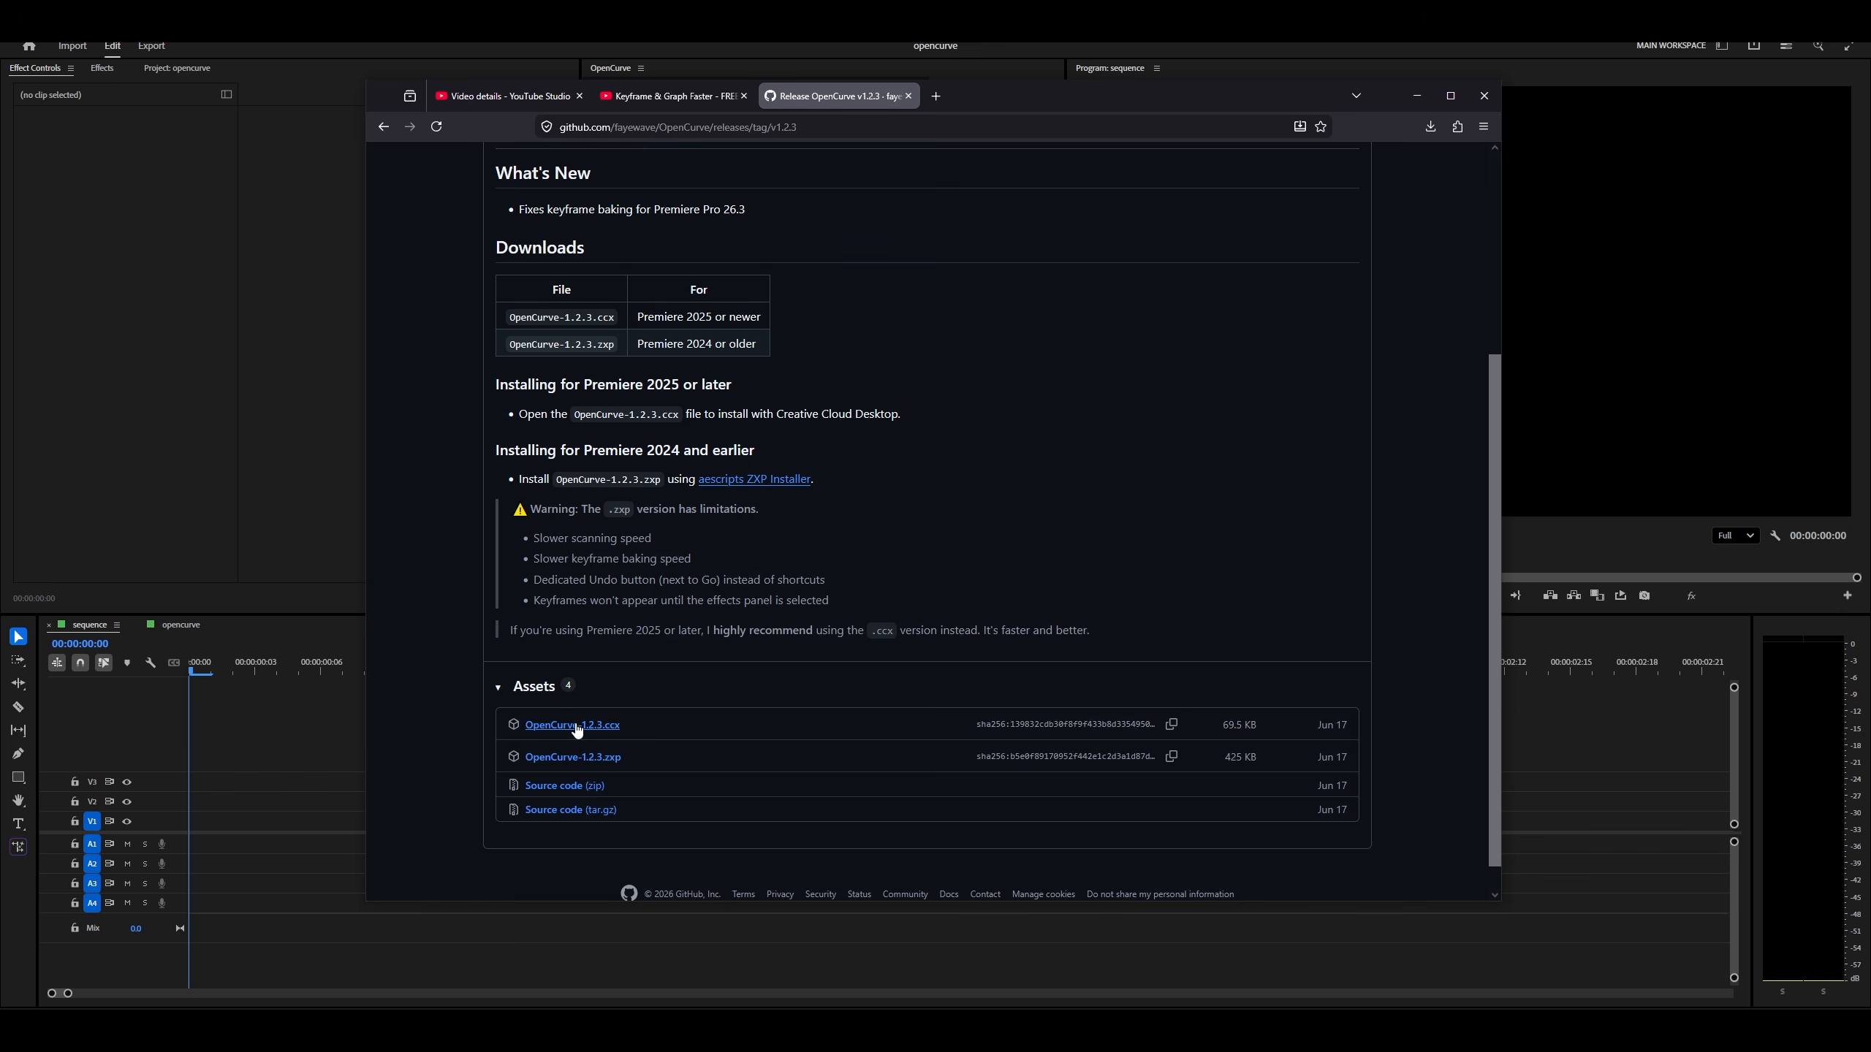
scroll(635, 518, "up", 1)
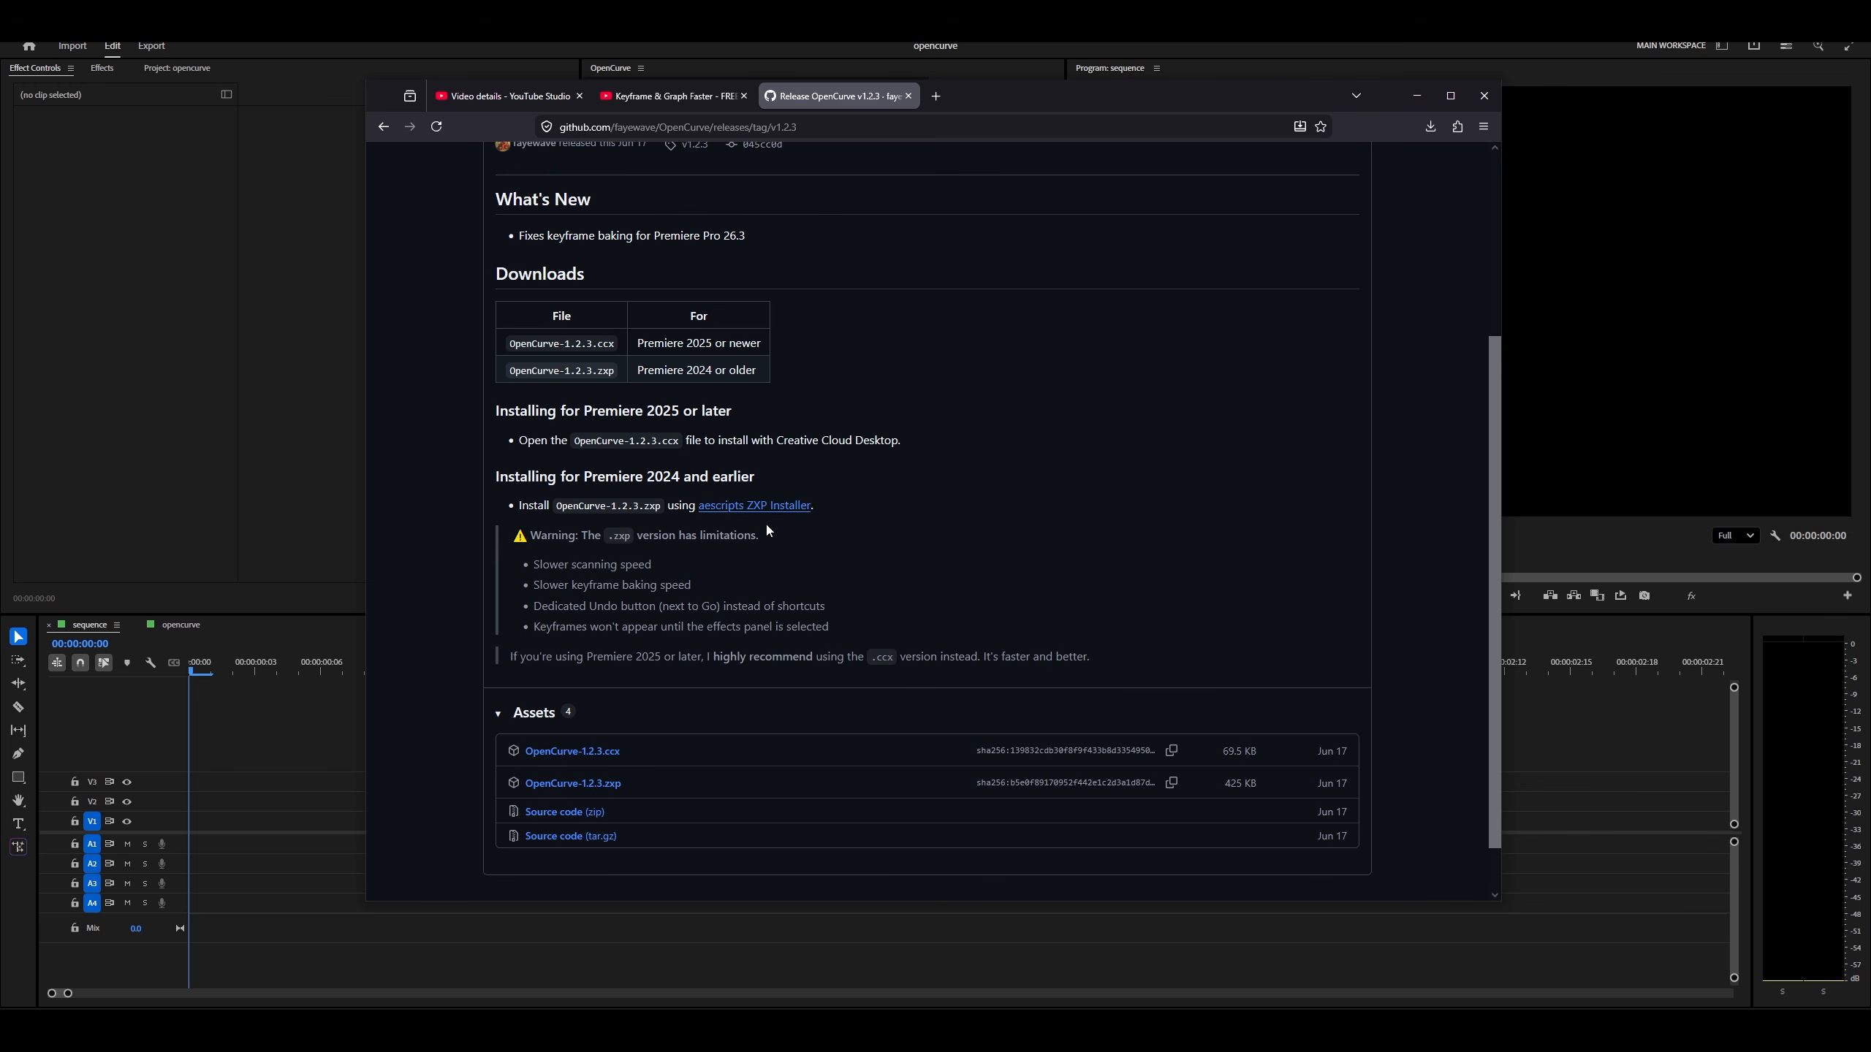
Open the aescripts ZXP Installer page linked from the release notes and look through it
left_click(722, 509)
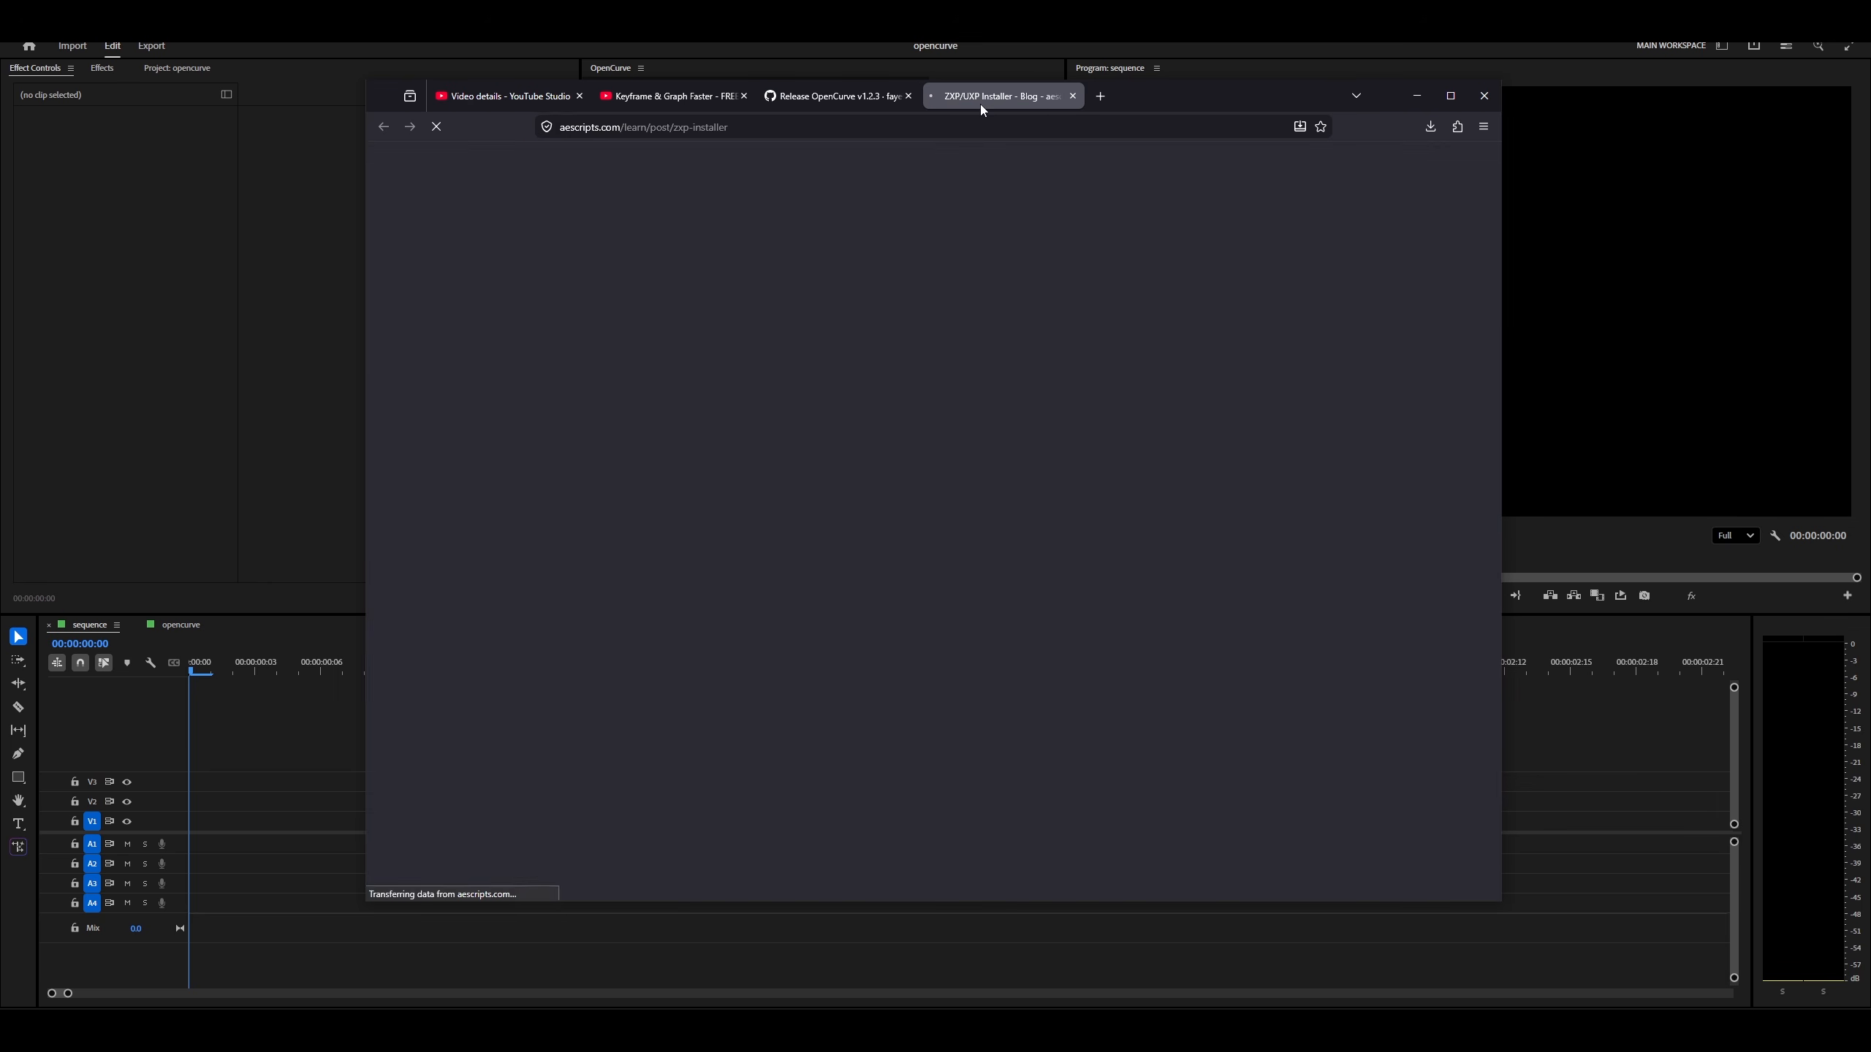
scroll(925, 404, "down", 4)
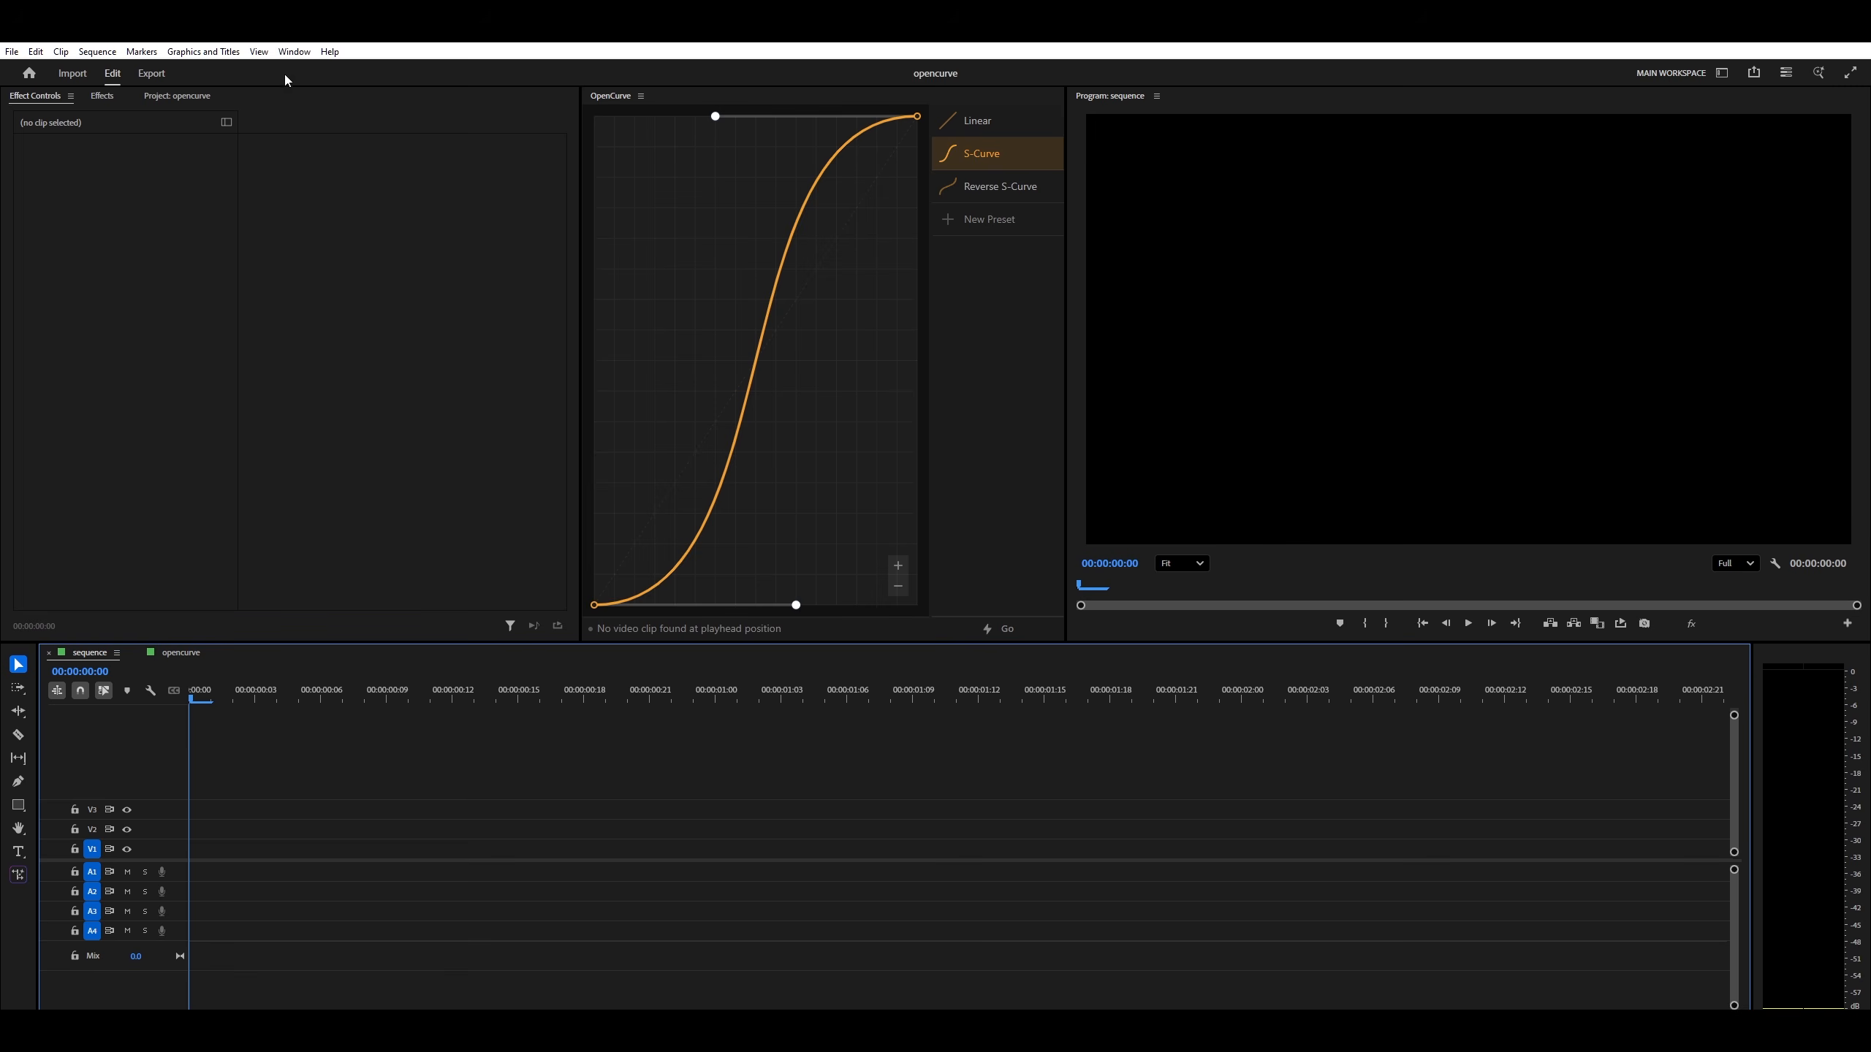
Switch to Premiere Pro and locate OpenCurve among the installed extensions
left_click(294, 52)
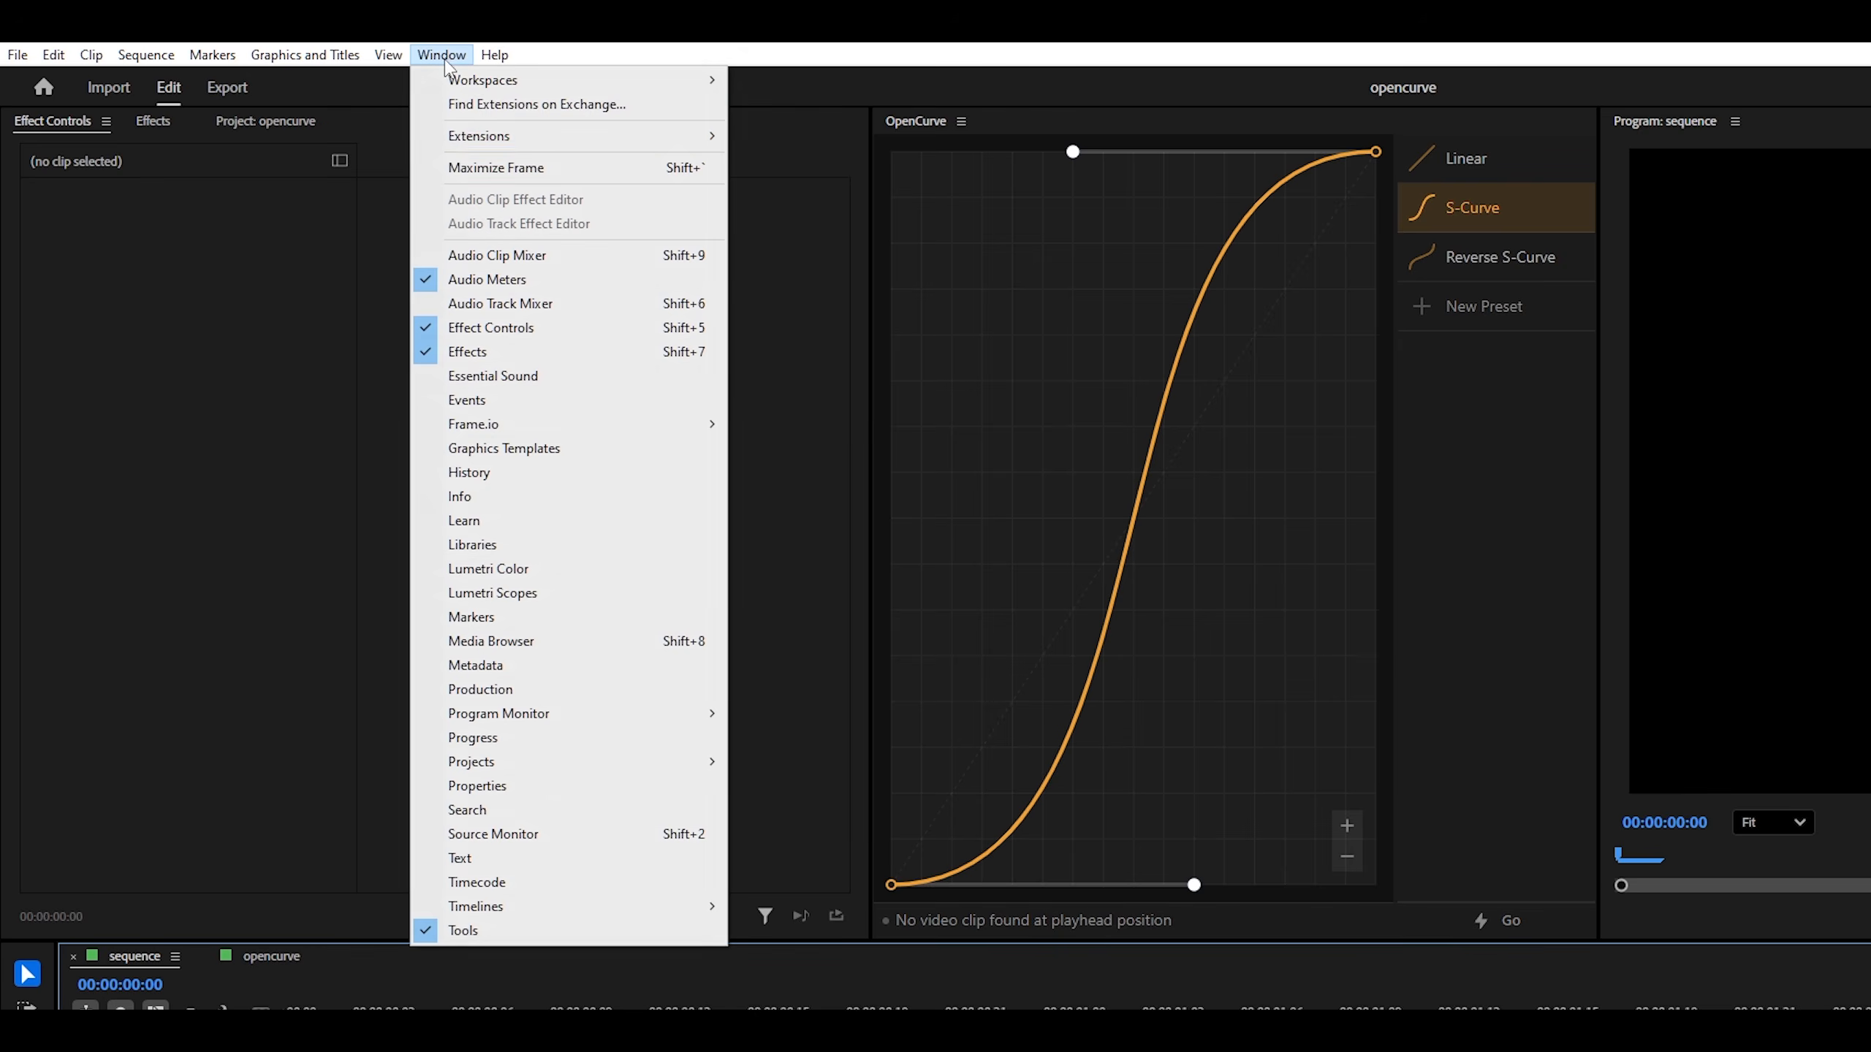
mouse_move(465, 138)
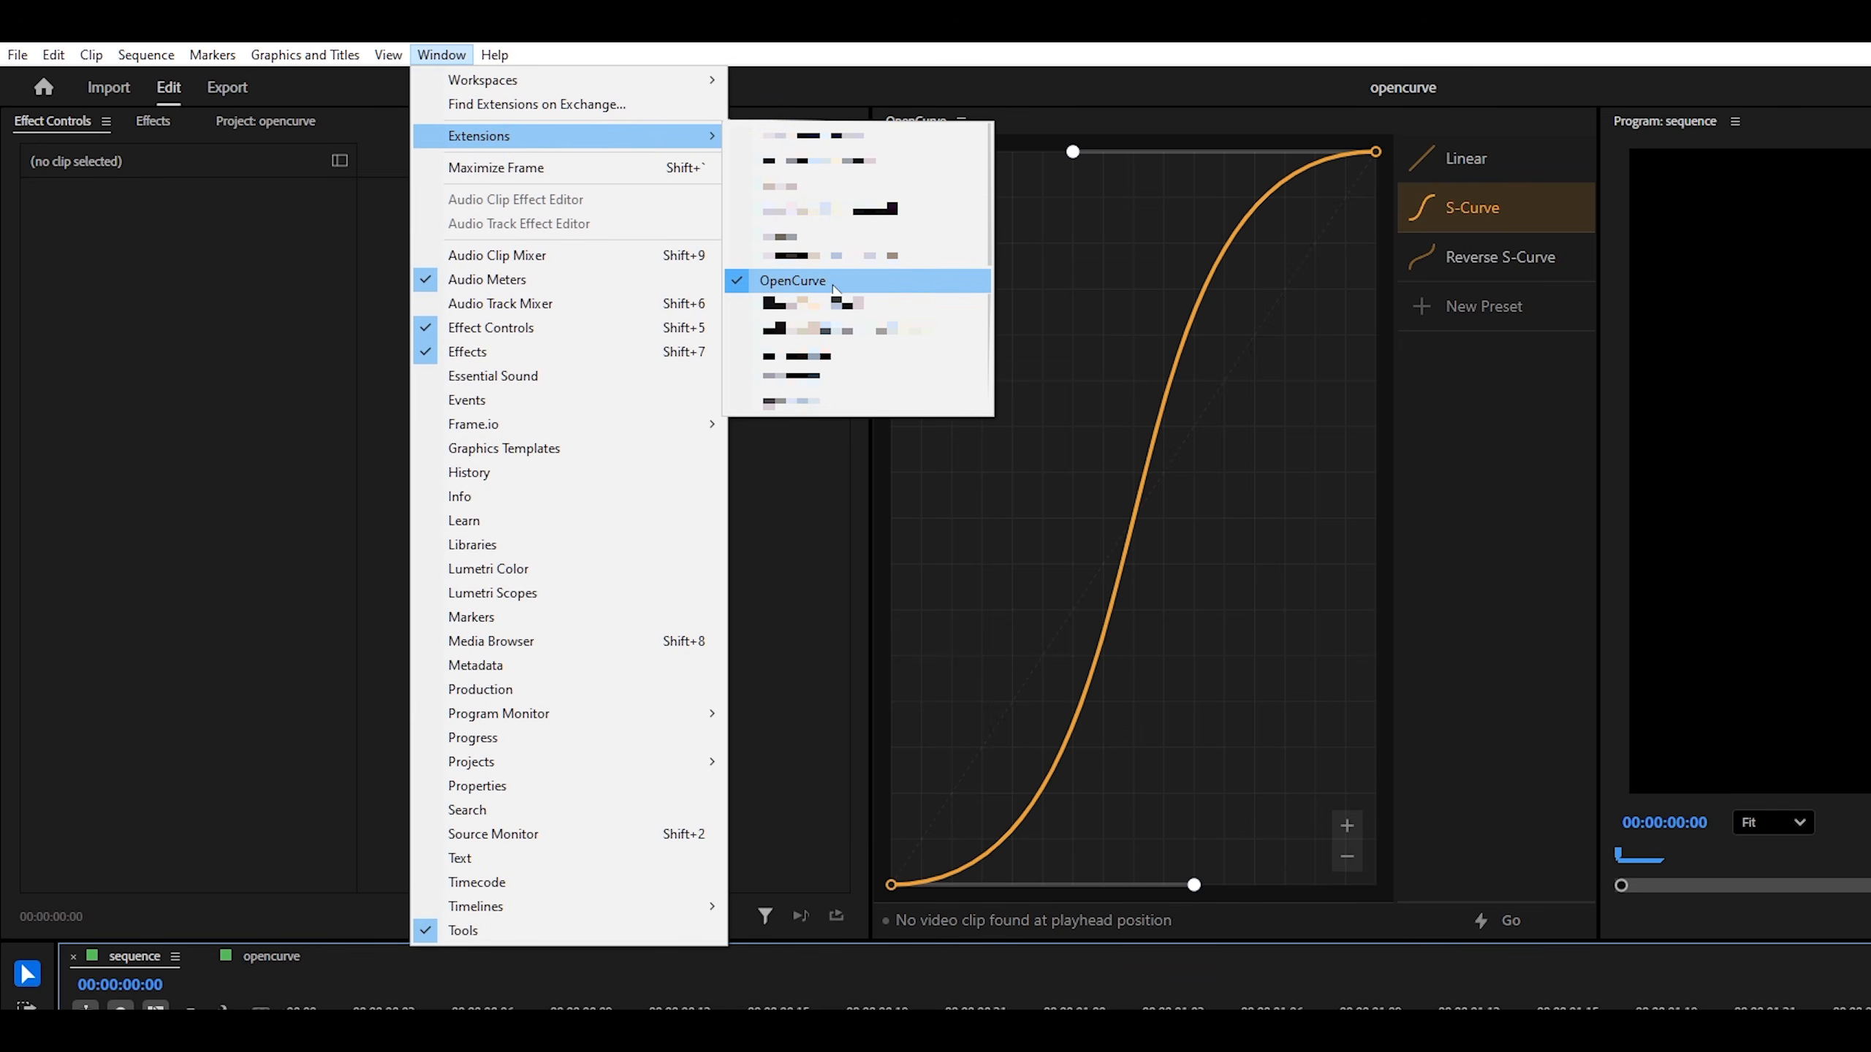
left_click(1467, 431)
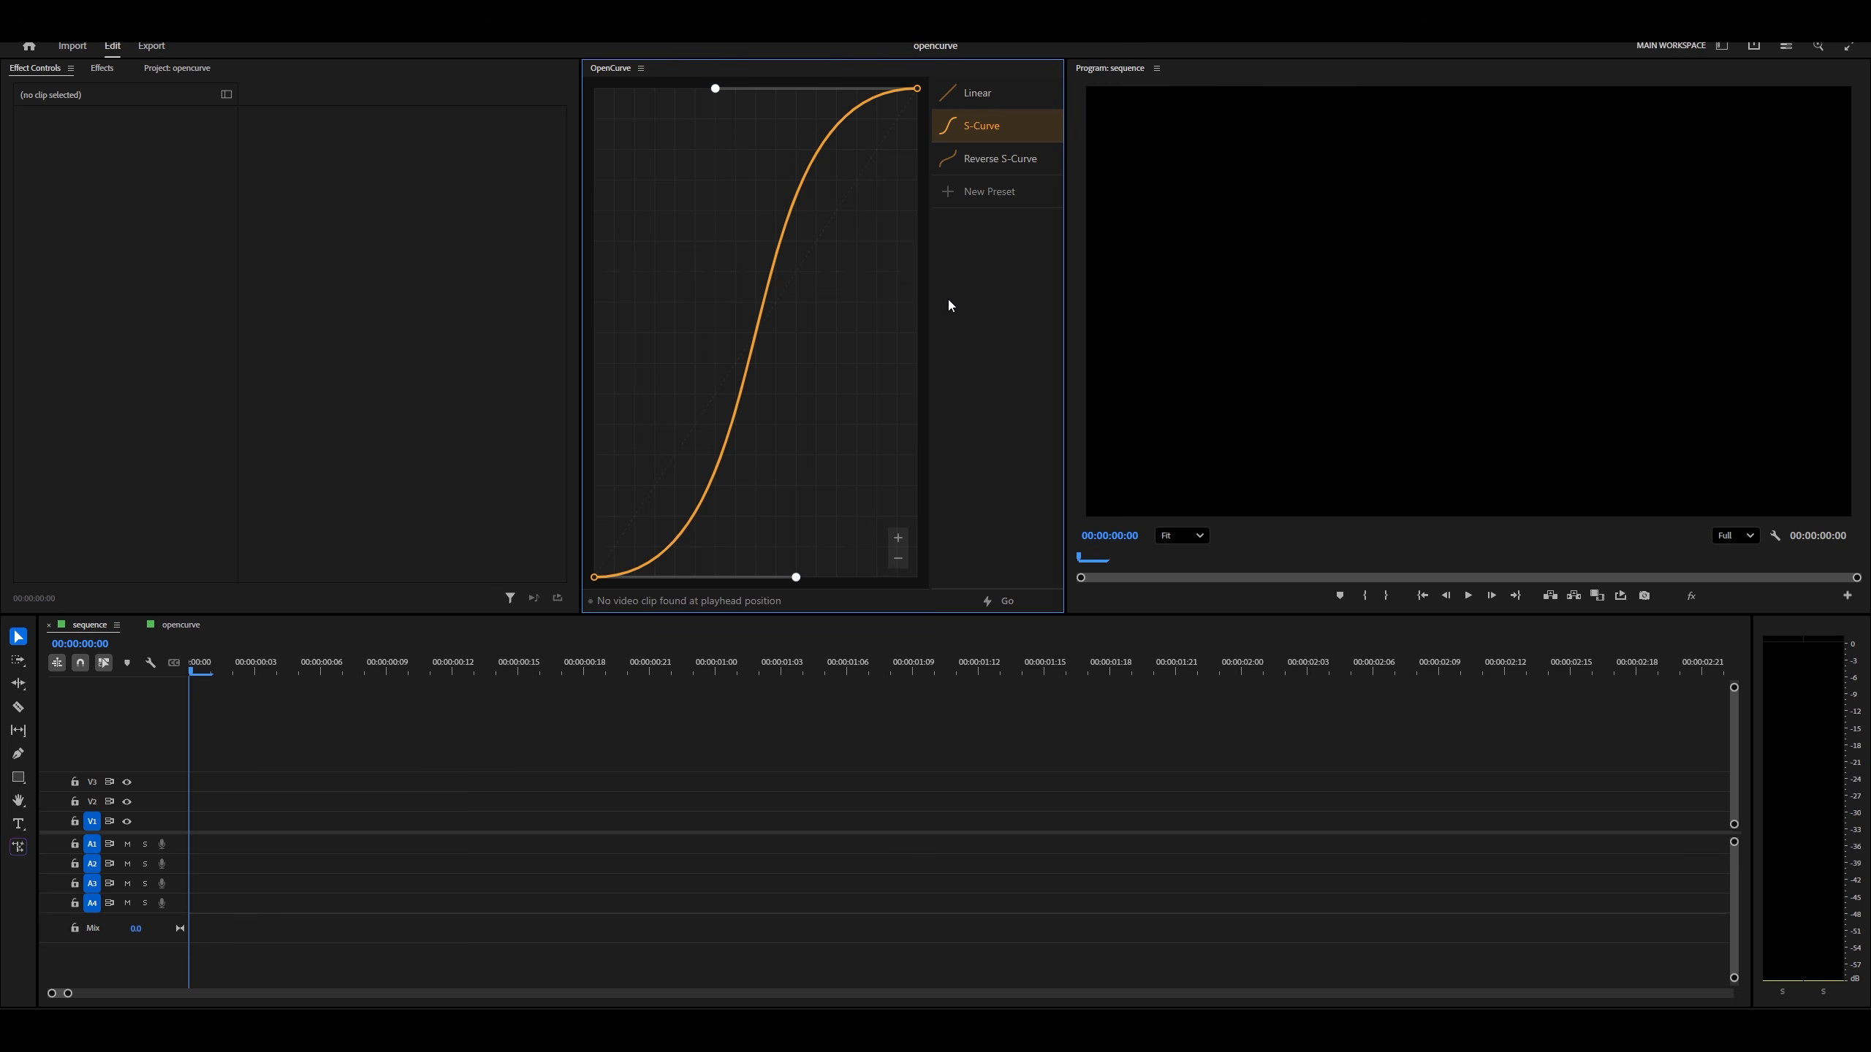
Open OpenCurve's settings, review the theme, grid and preset options, and close them
right_click(957, 274)
left_click(985, 283)
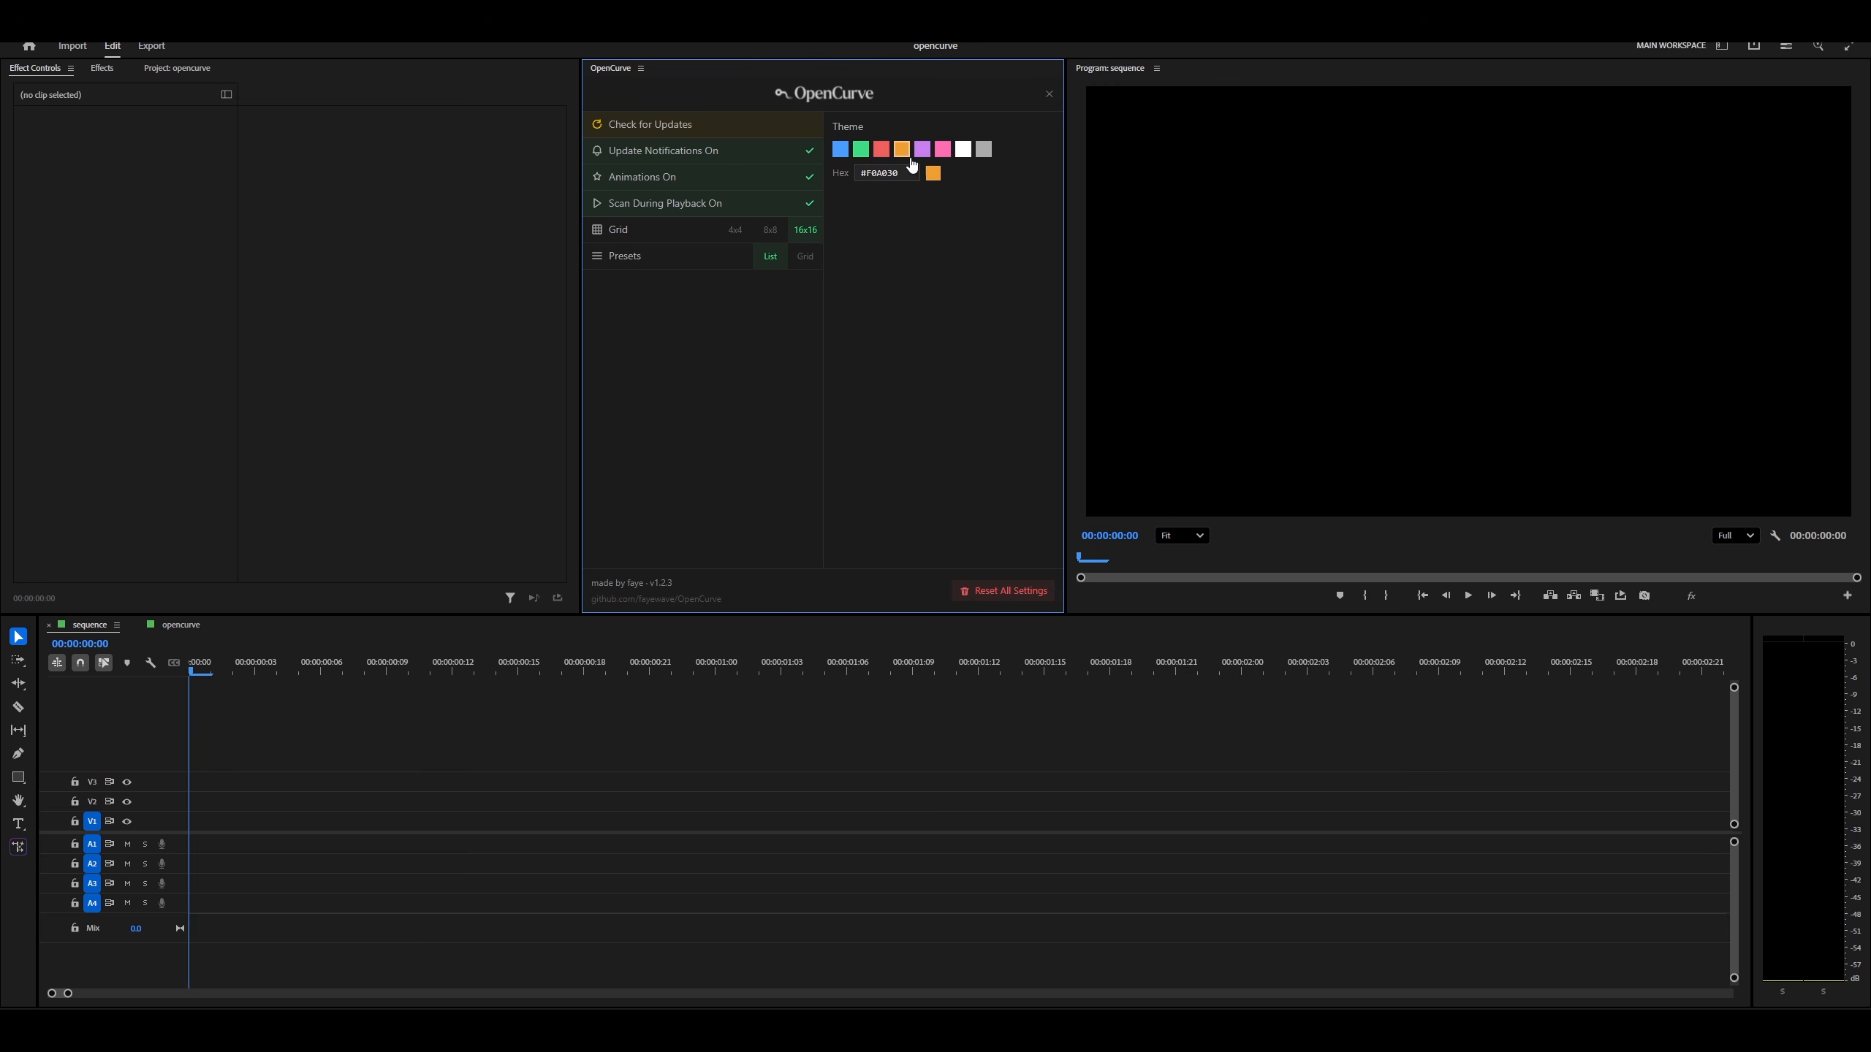
left_click(1048, 96)
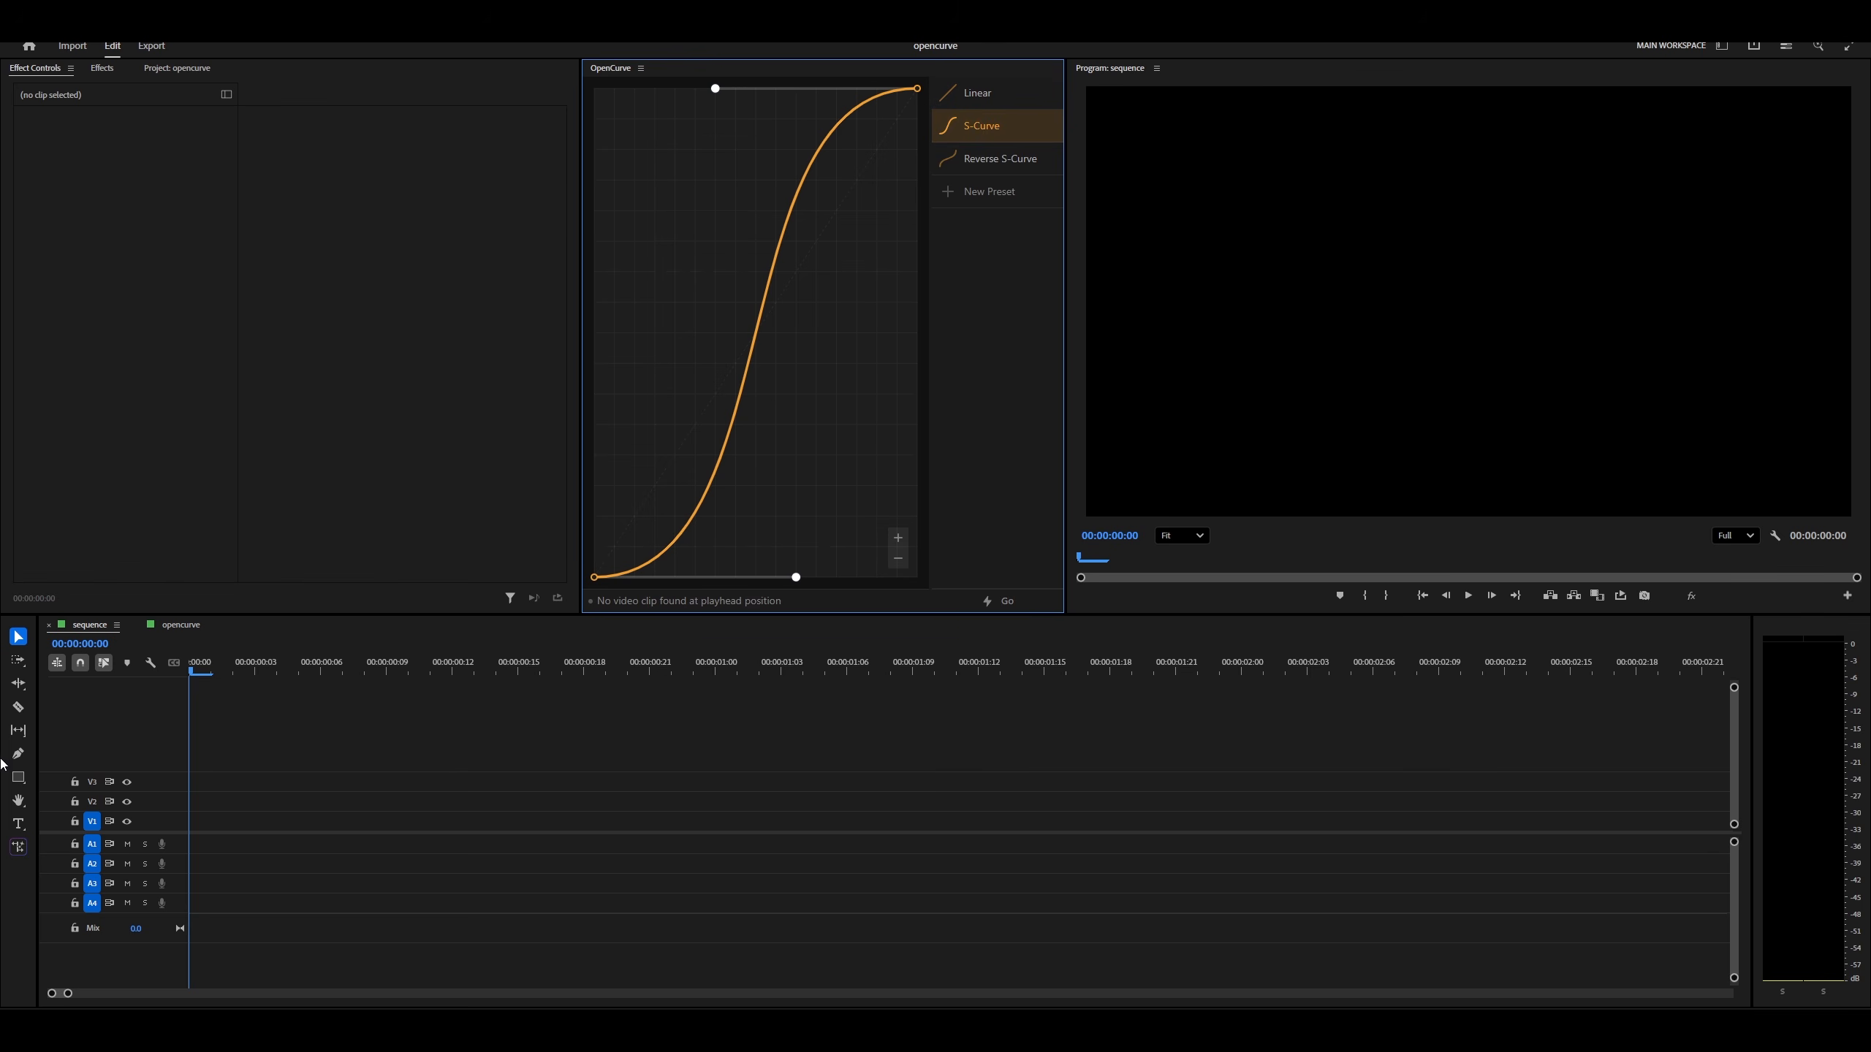
Draw a square in the left part of the video frame and enable keyframing for its shape Position at 00:00:00:00
left_click(19, 777)
mouse_move(1130, 243)
left_mouse_down()
mouse_move(1145, 278)
mouse_move(1266, 343)
mouse_move(1295, 401)
mouse_move(1236, 342)
left_mouse_up()
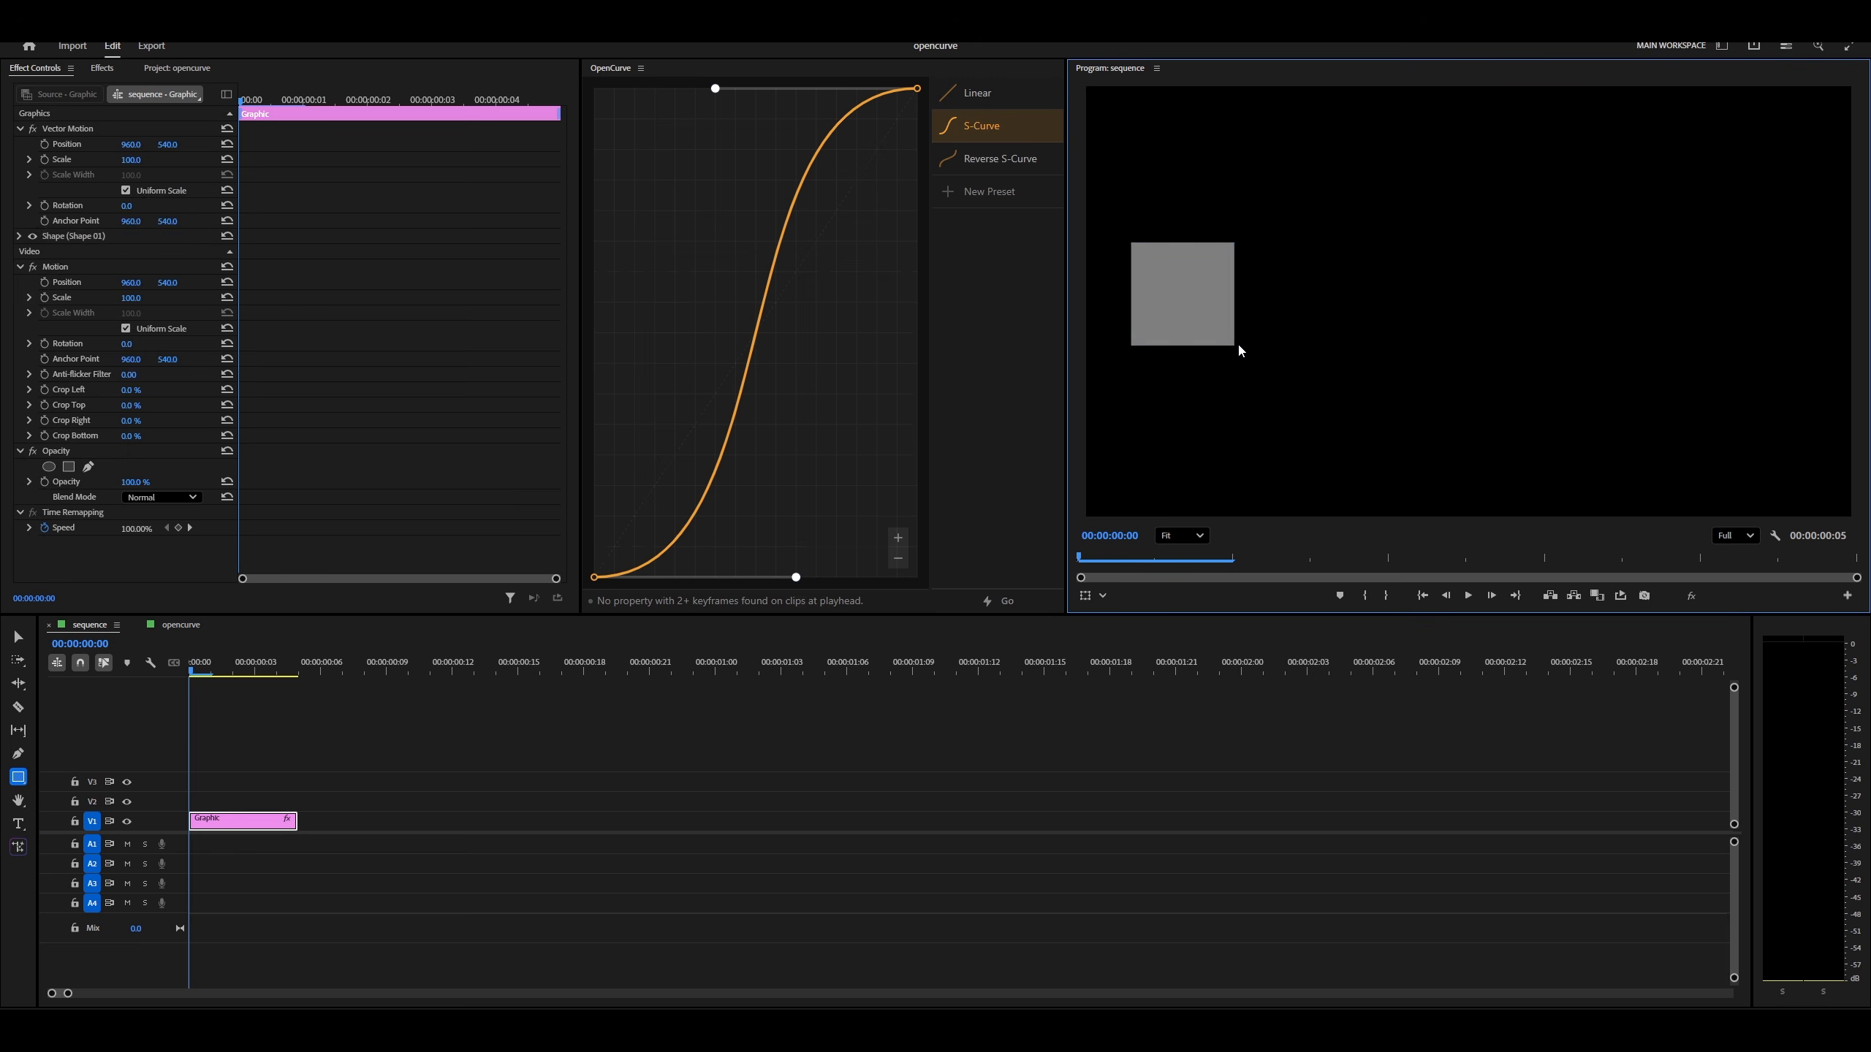
left_click(19, 236)
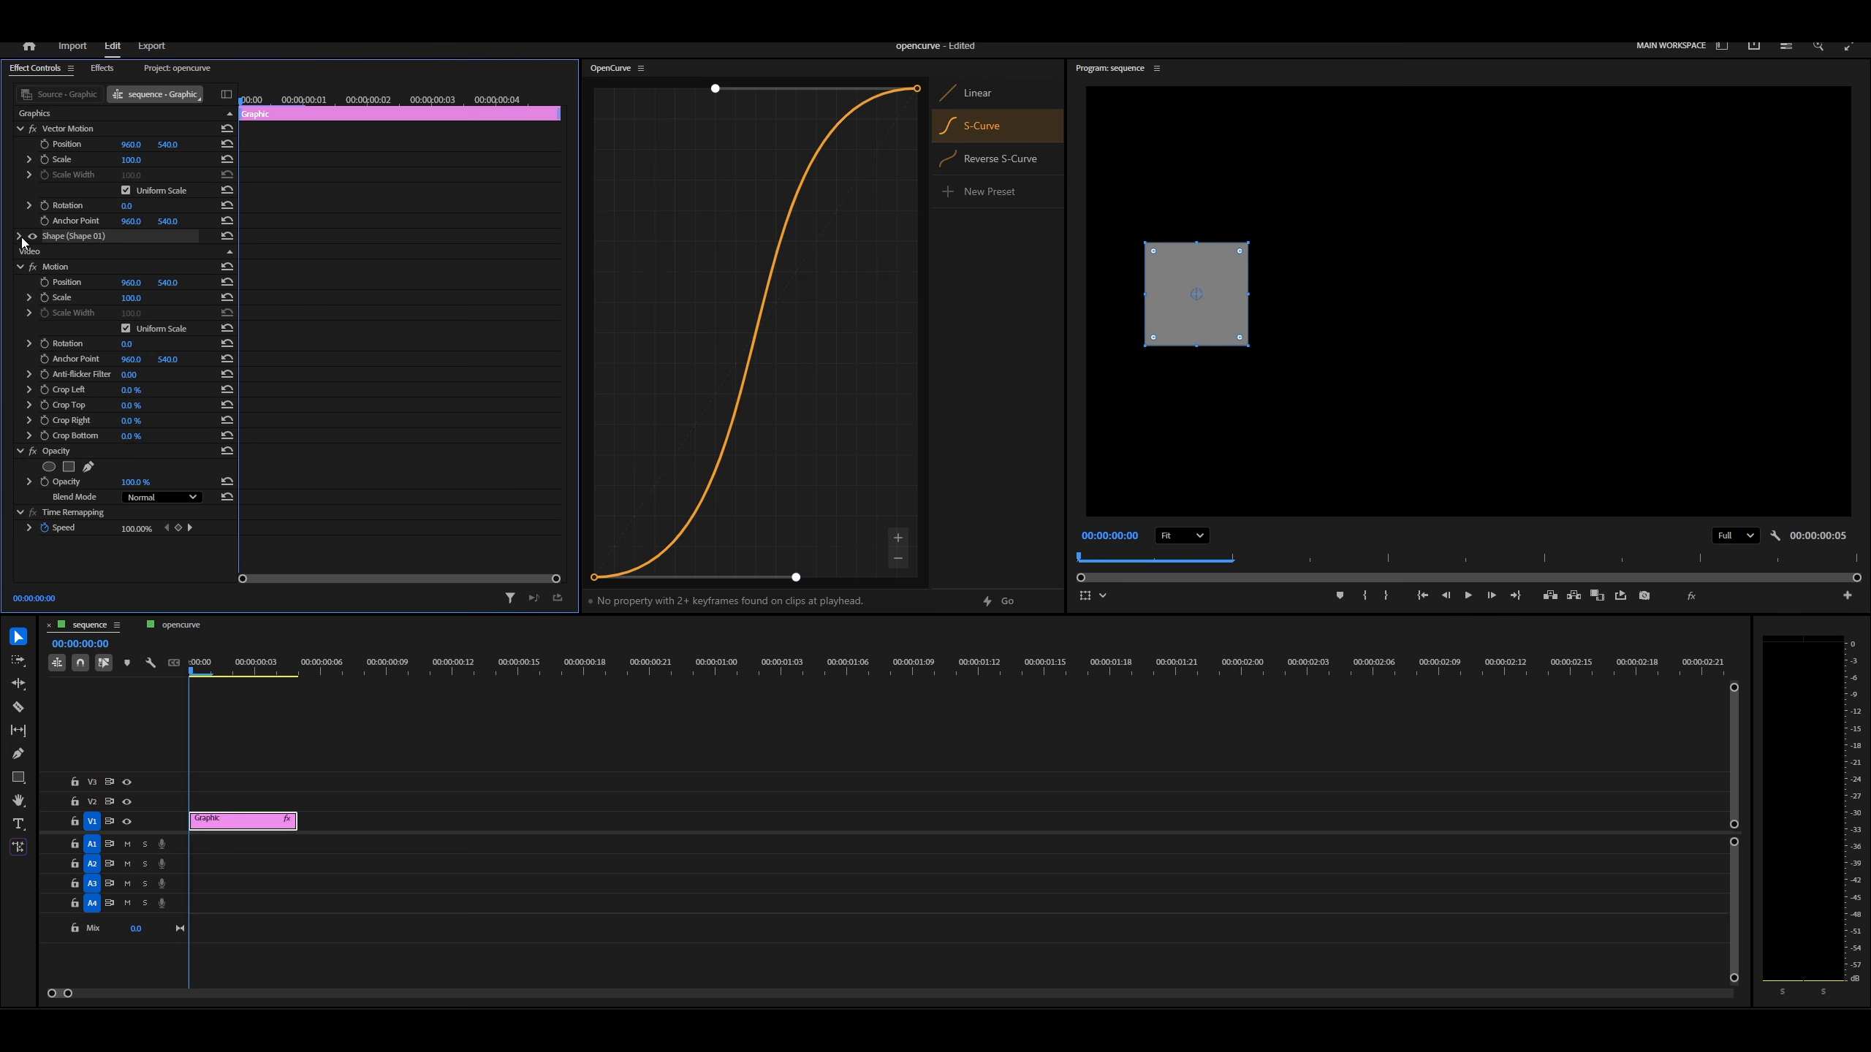
scroll(330, 301, "down", 4)
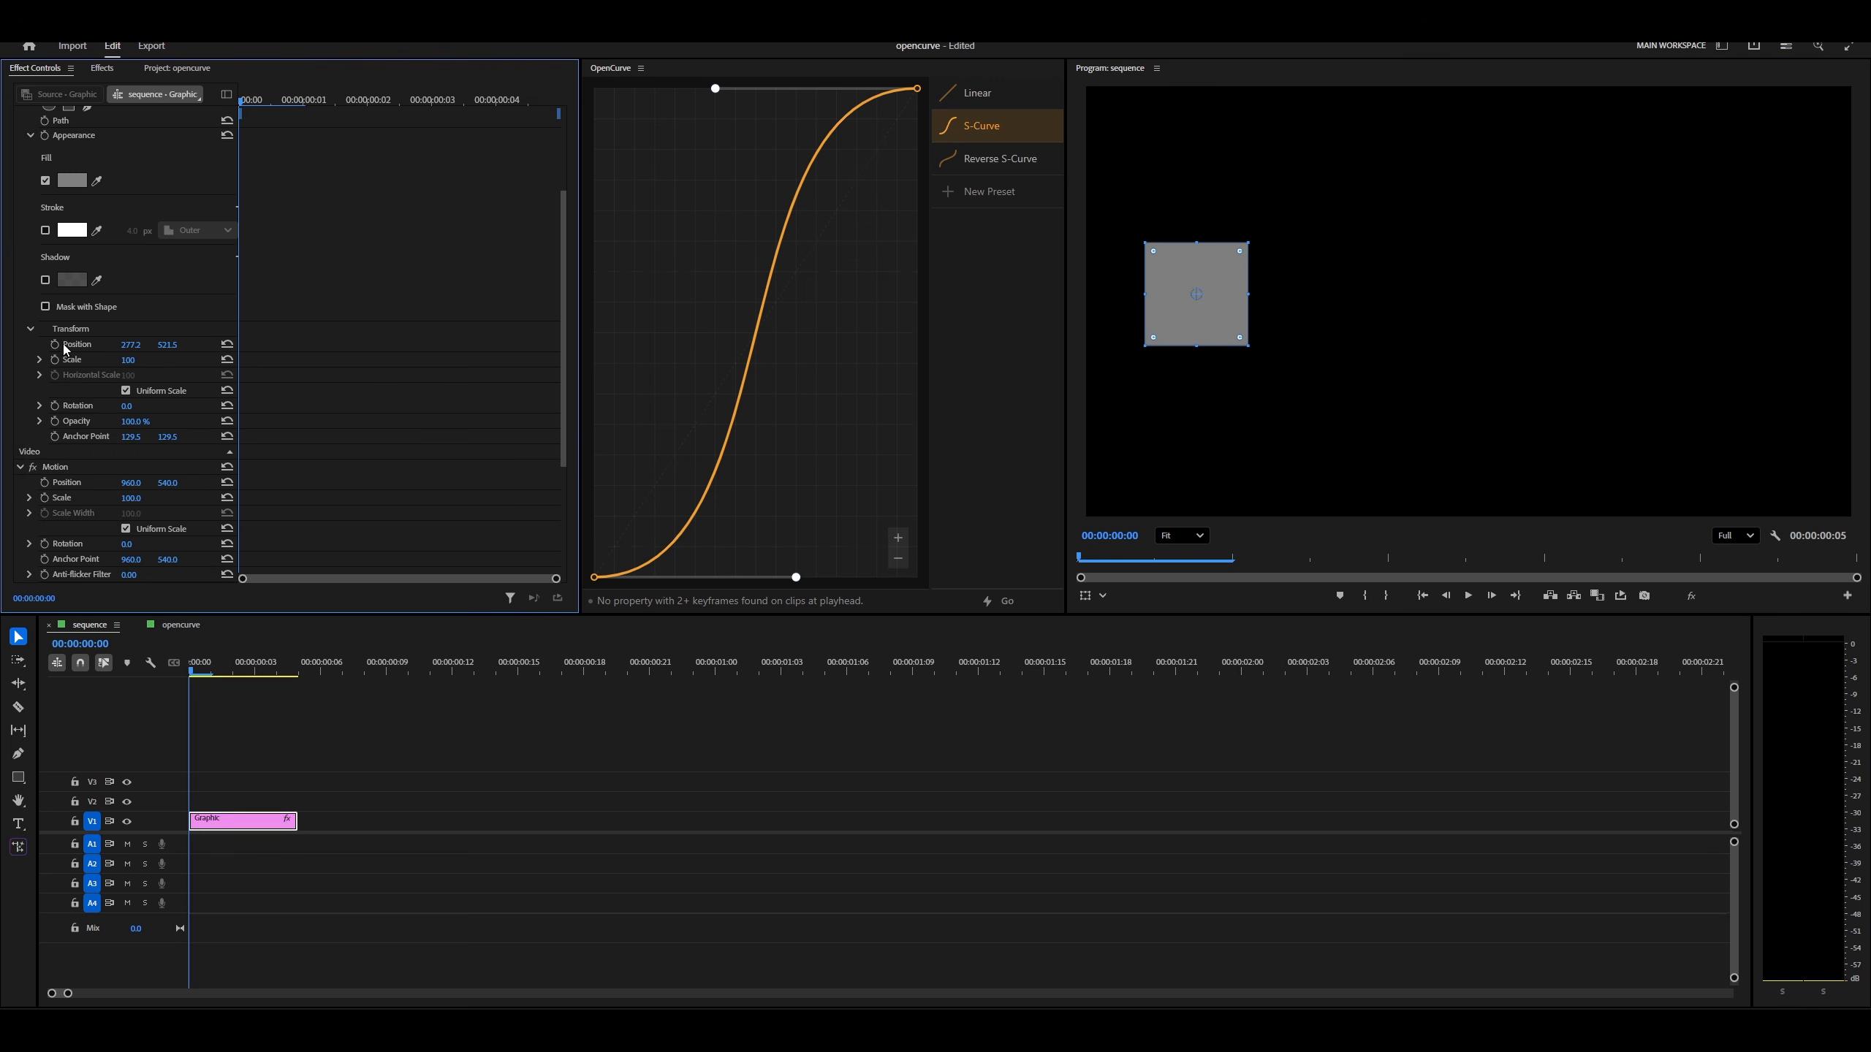
left_click(55, 344)
Extend the graphic clip on V1 to about 00:00:01:01 and return the playhead to the start
left_click_drag(297, 820, 648, 831)
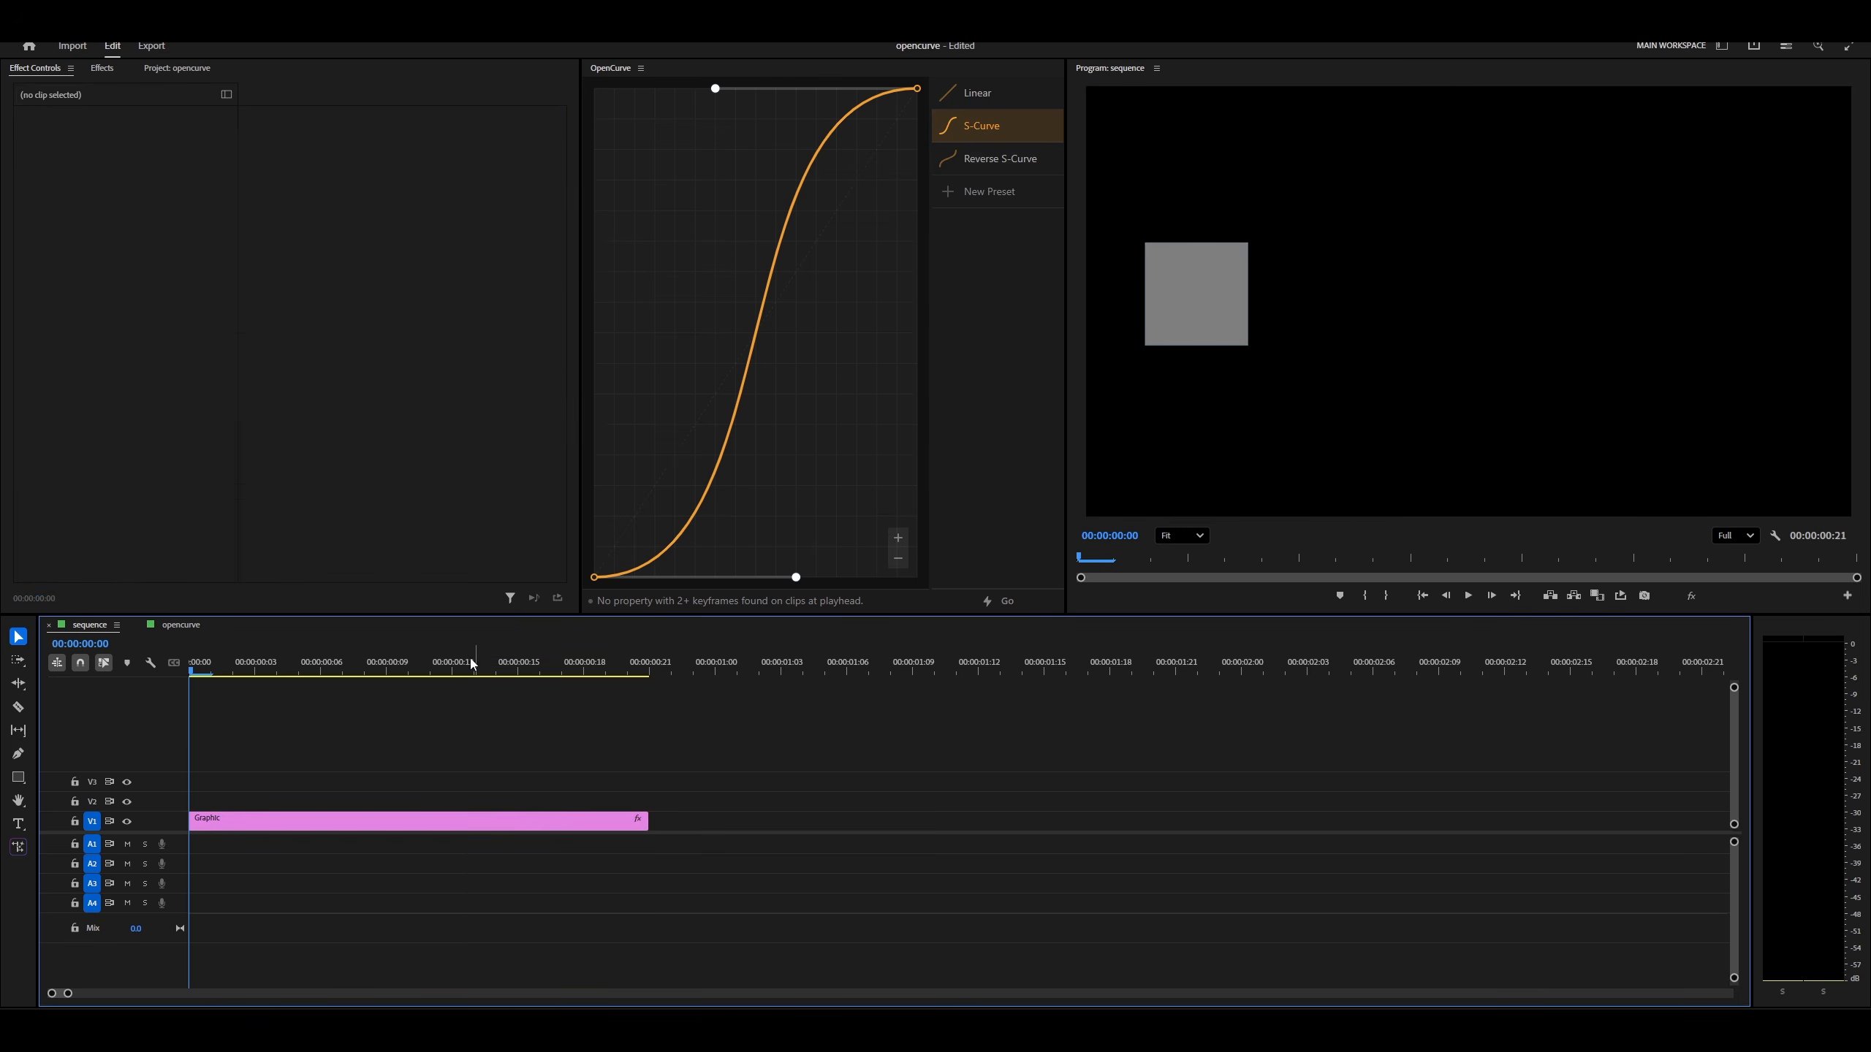
left_click(671, 672)
left_click_drag(671, 672, 720, 690)
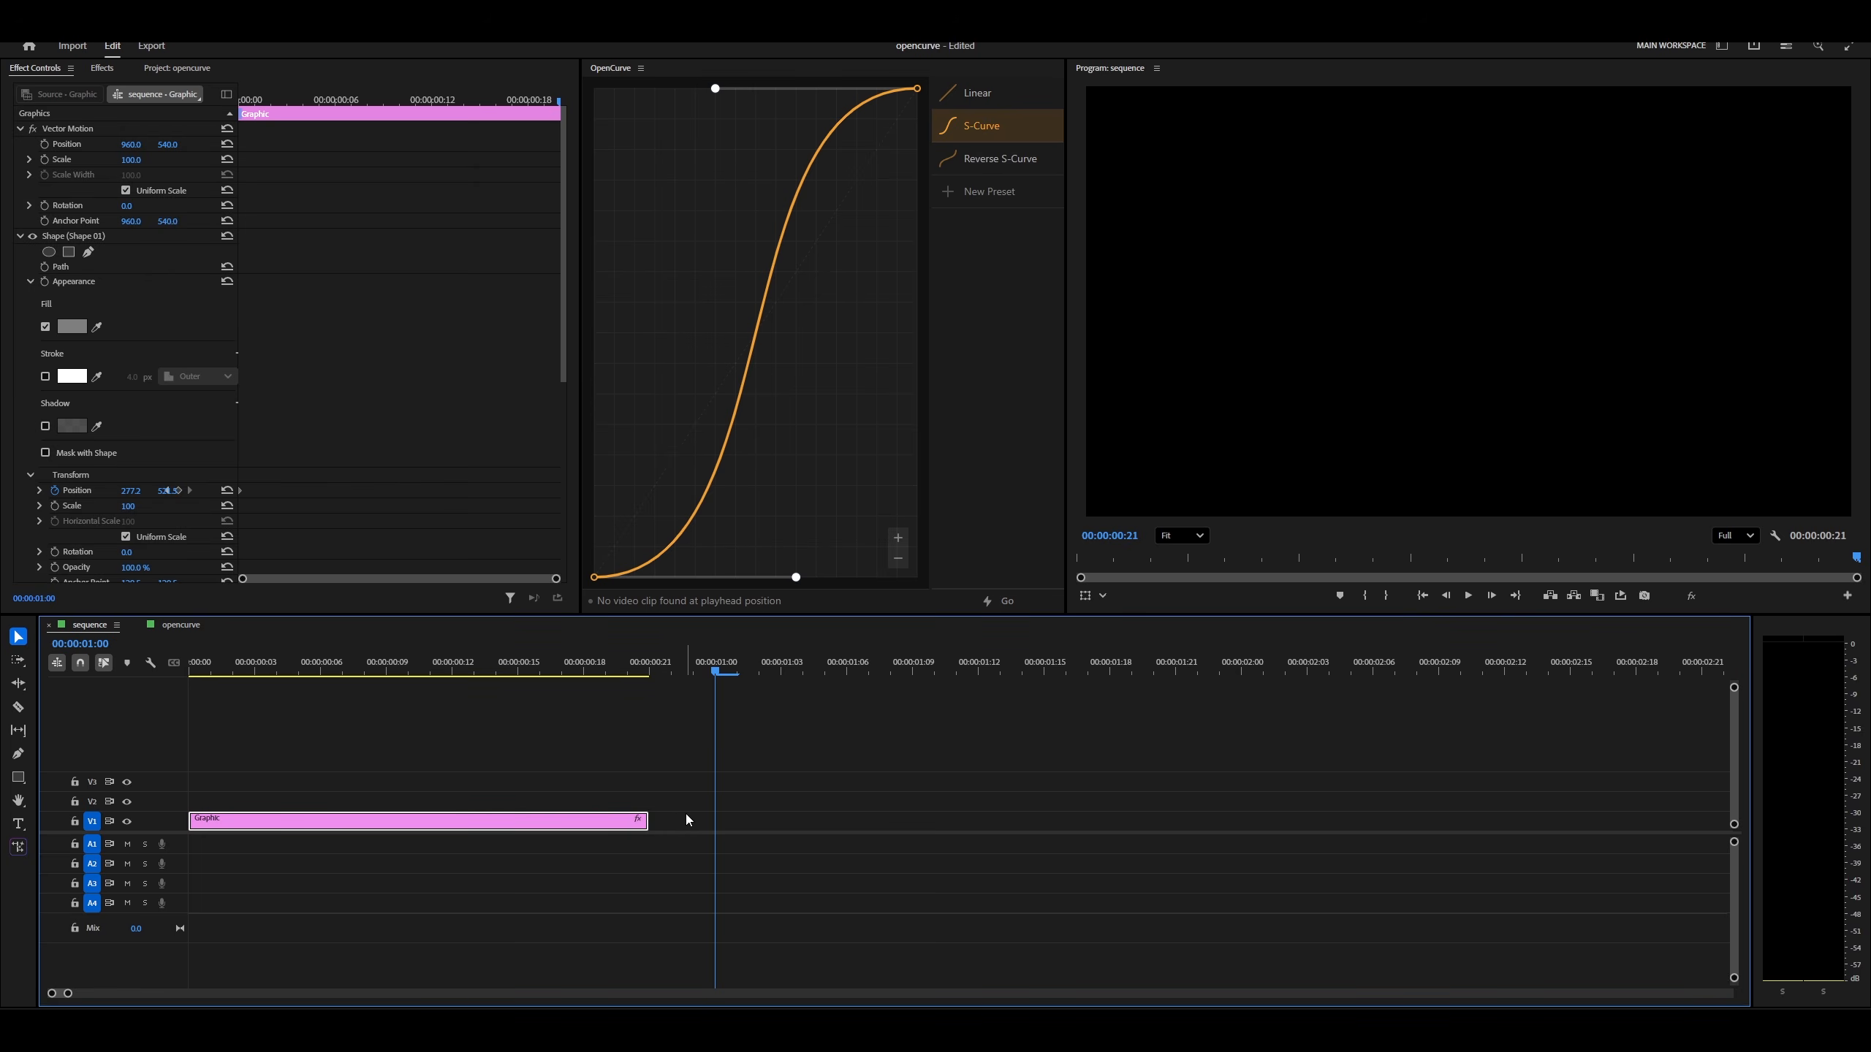
left_click_drag(647, 820, 728, 816)
left_click_drag(651, 671, 153, 654)
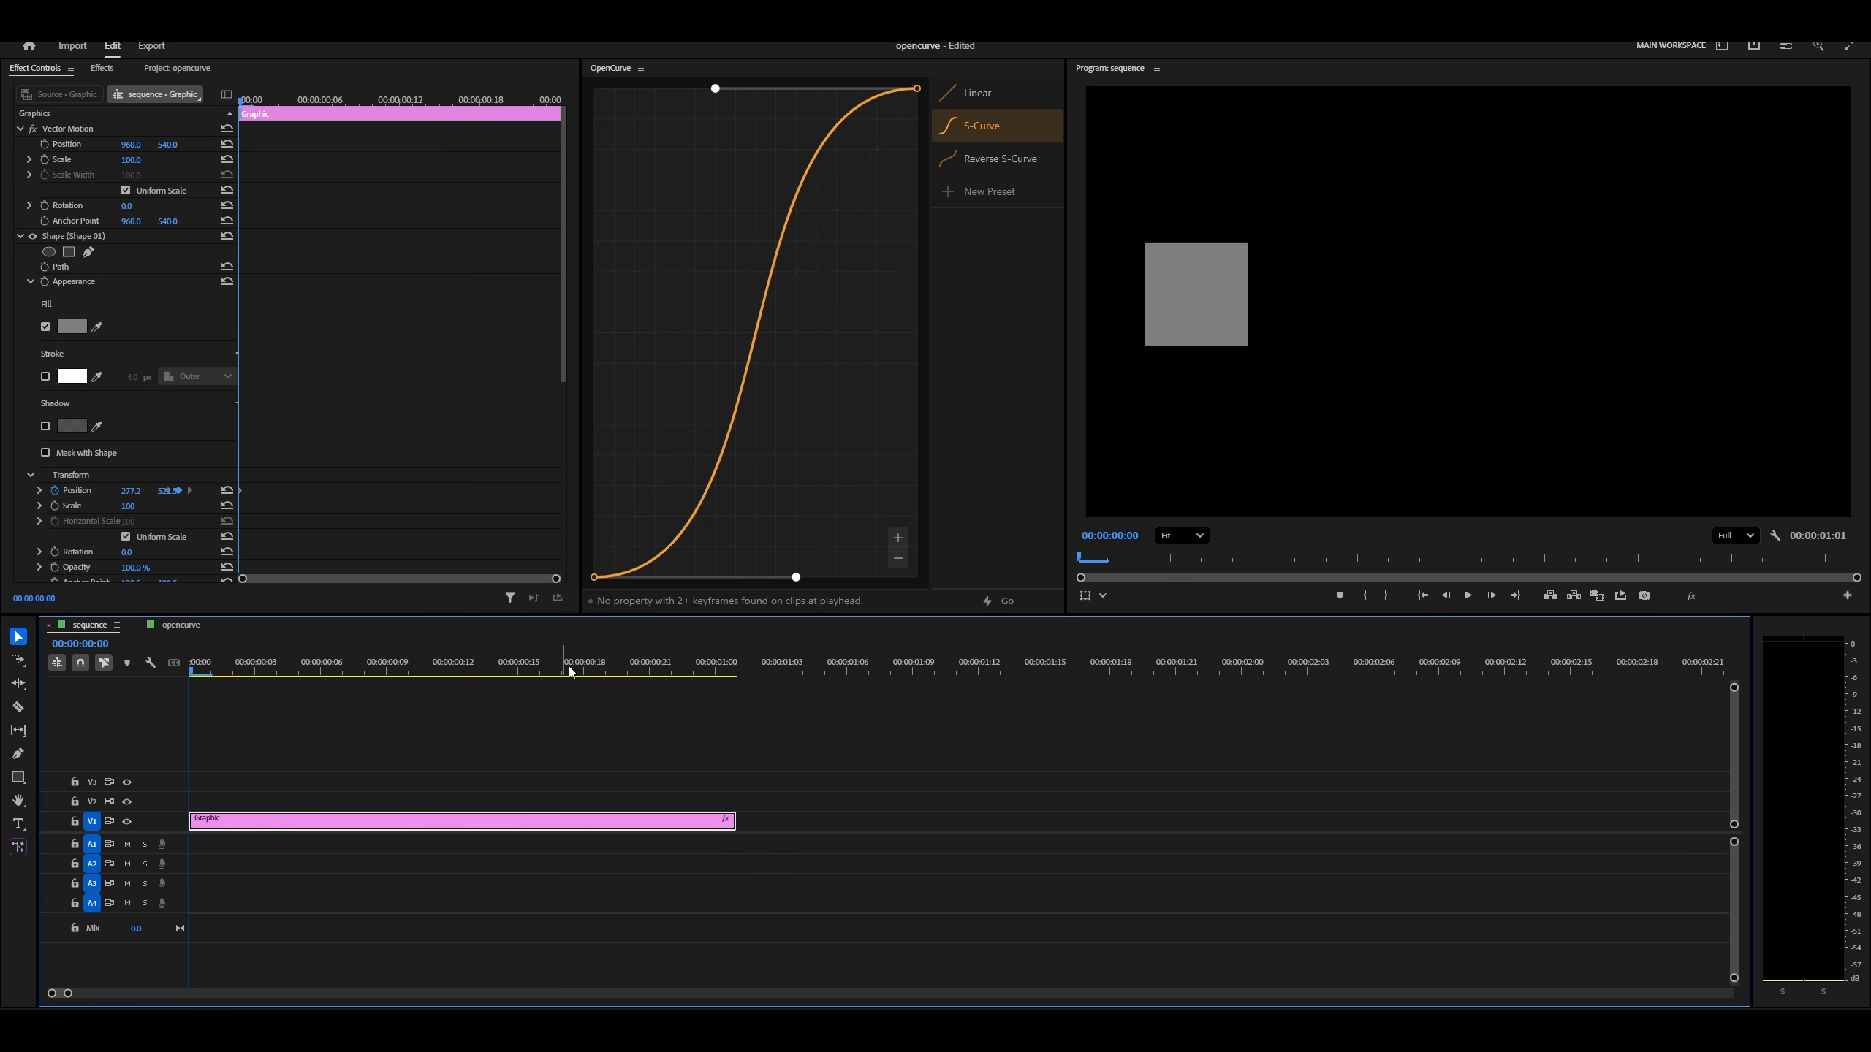
Add a second shape Position keyframe at 00:00:00:23 that moves the square horizontally to the right across the frame
left_click_drag(571, 672, 693, 672)
scroll(464, 443, "down", 2)
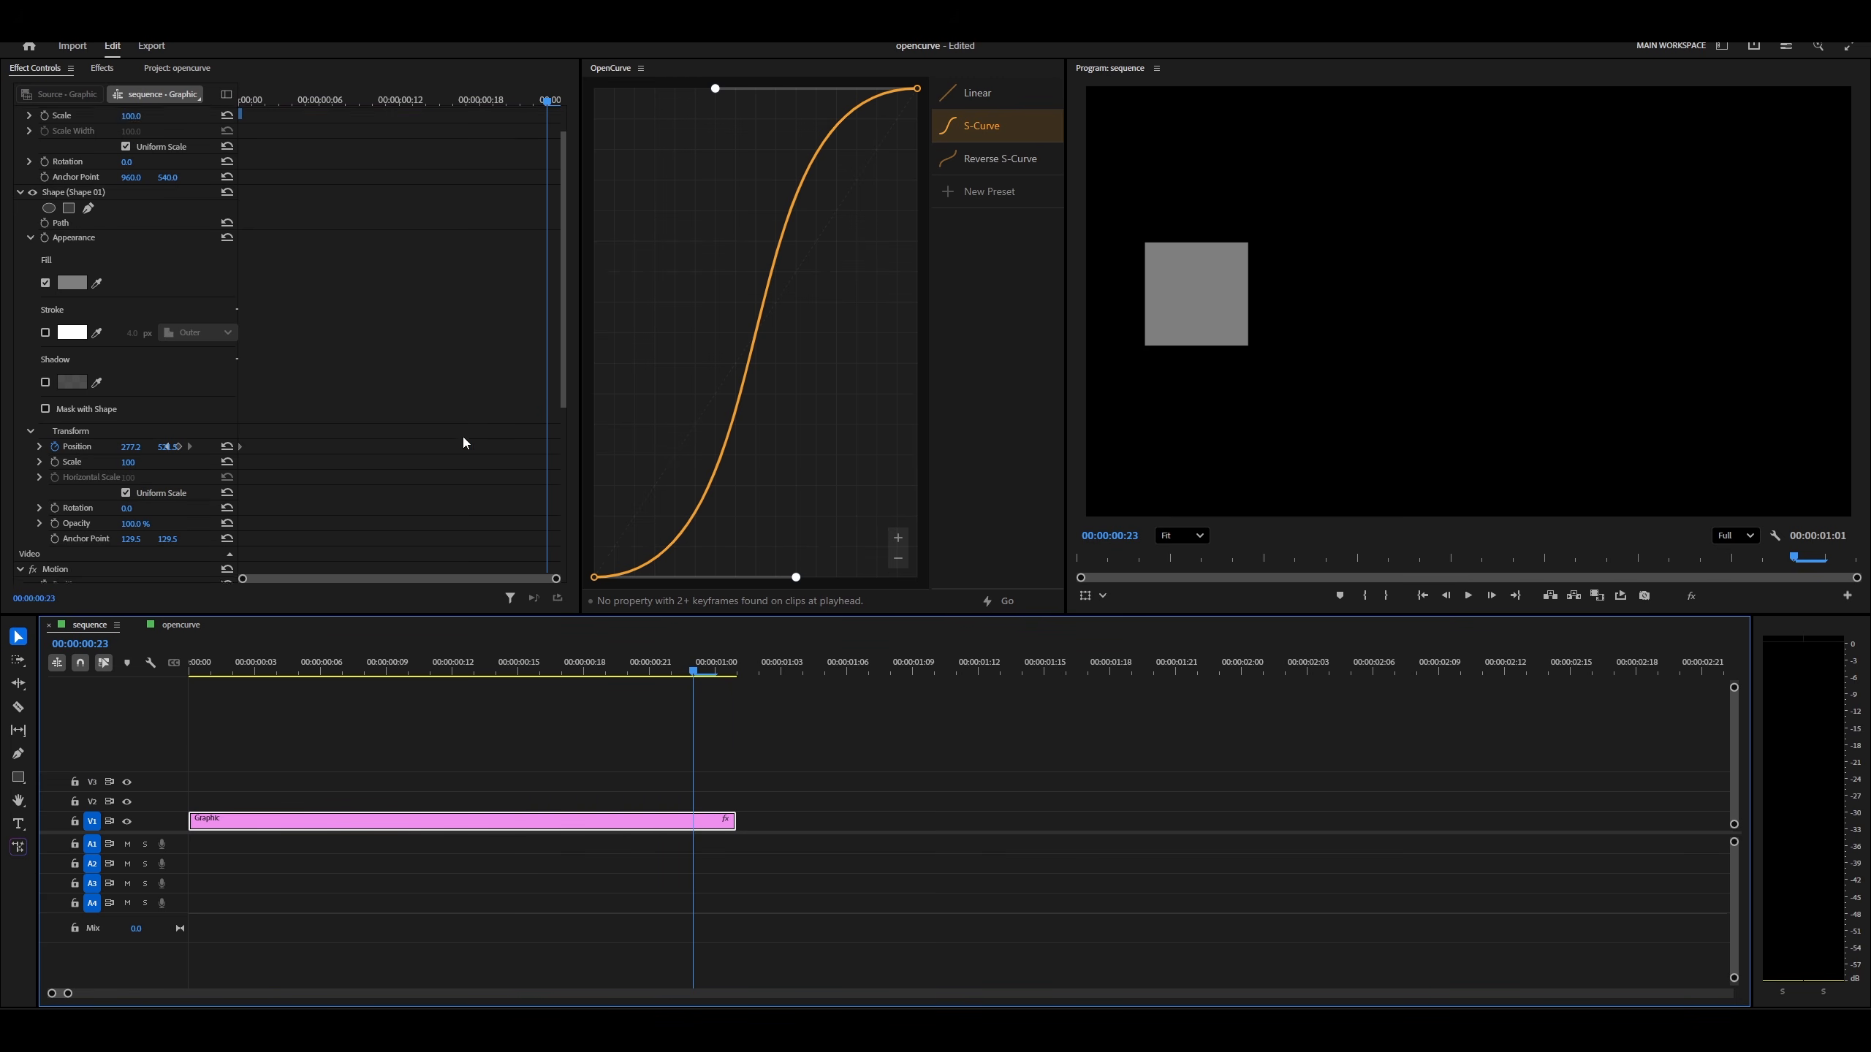
scroll(463, 443, "down", 1)
left_click_drag(132, 433, 1029, 433)
Place the playhead between the two Position keyframes and play back the square's linear movement
left_click(385, 100)
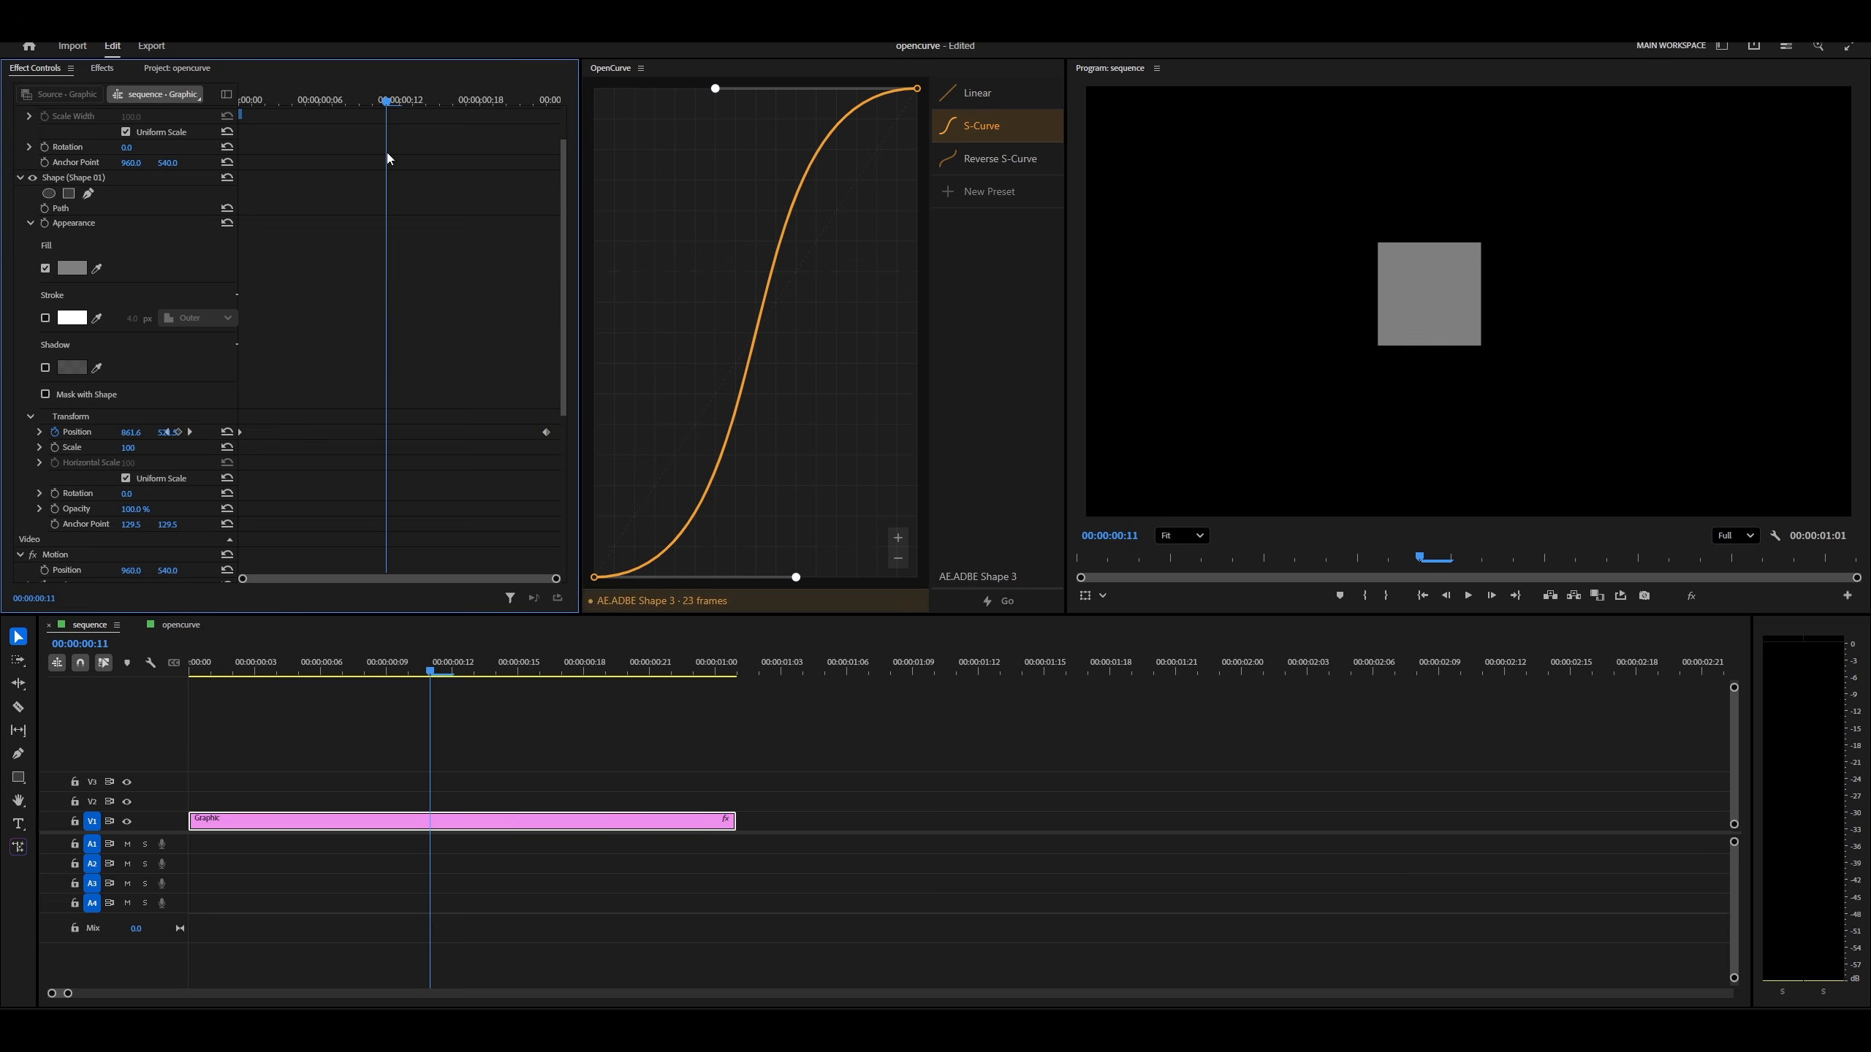
scroll(386, 152, "down", 2)
left_click_drag(293, 102, 239, 117)
key("space")
key("space")
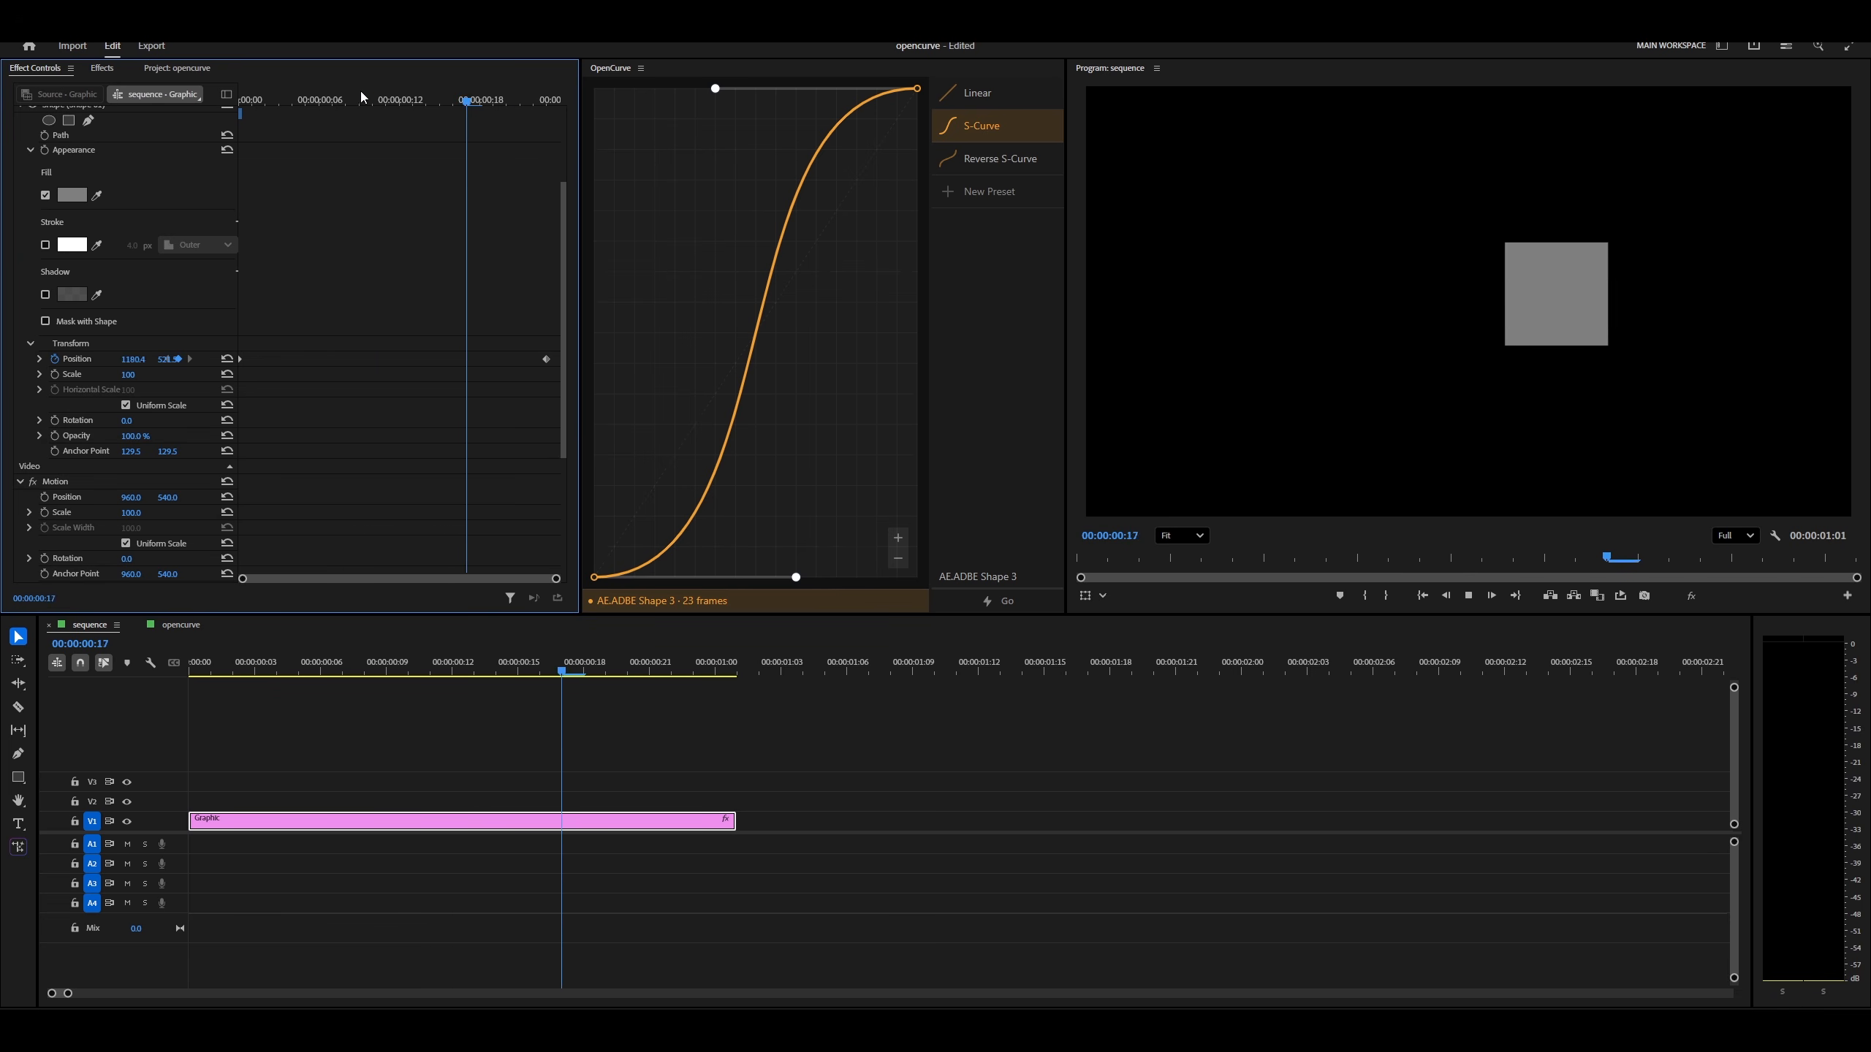
key("space")
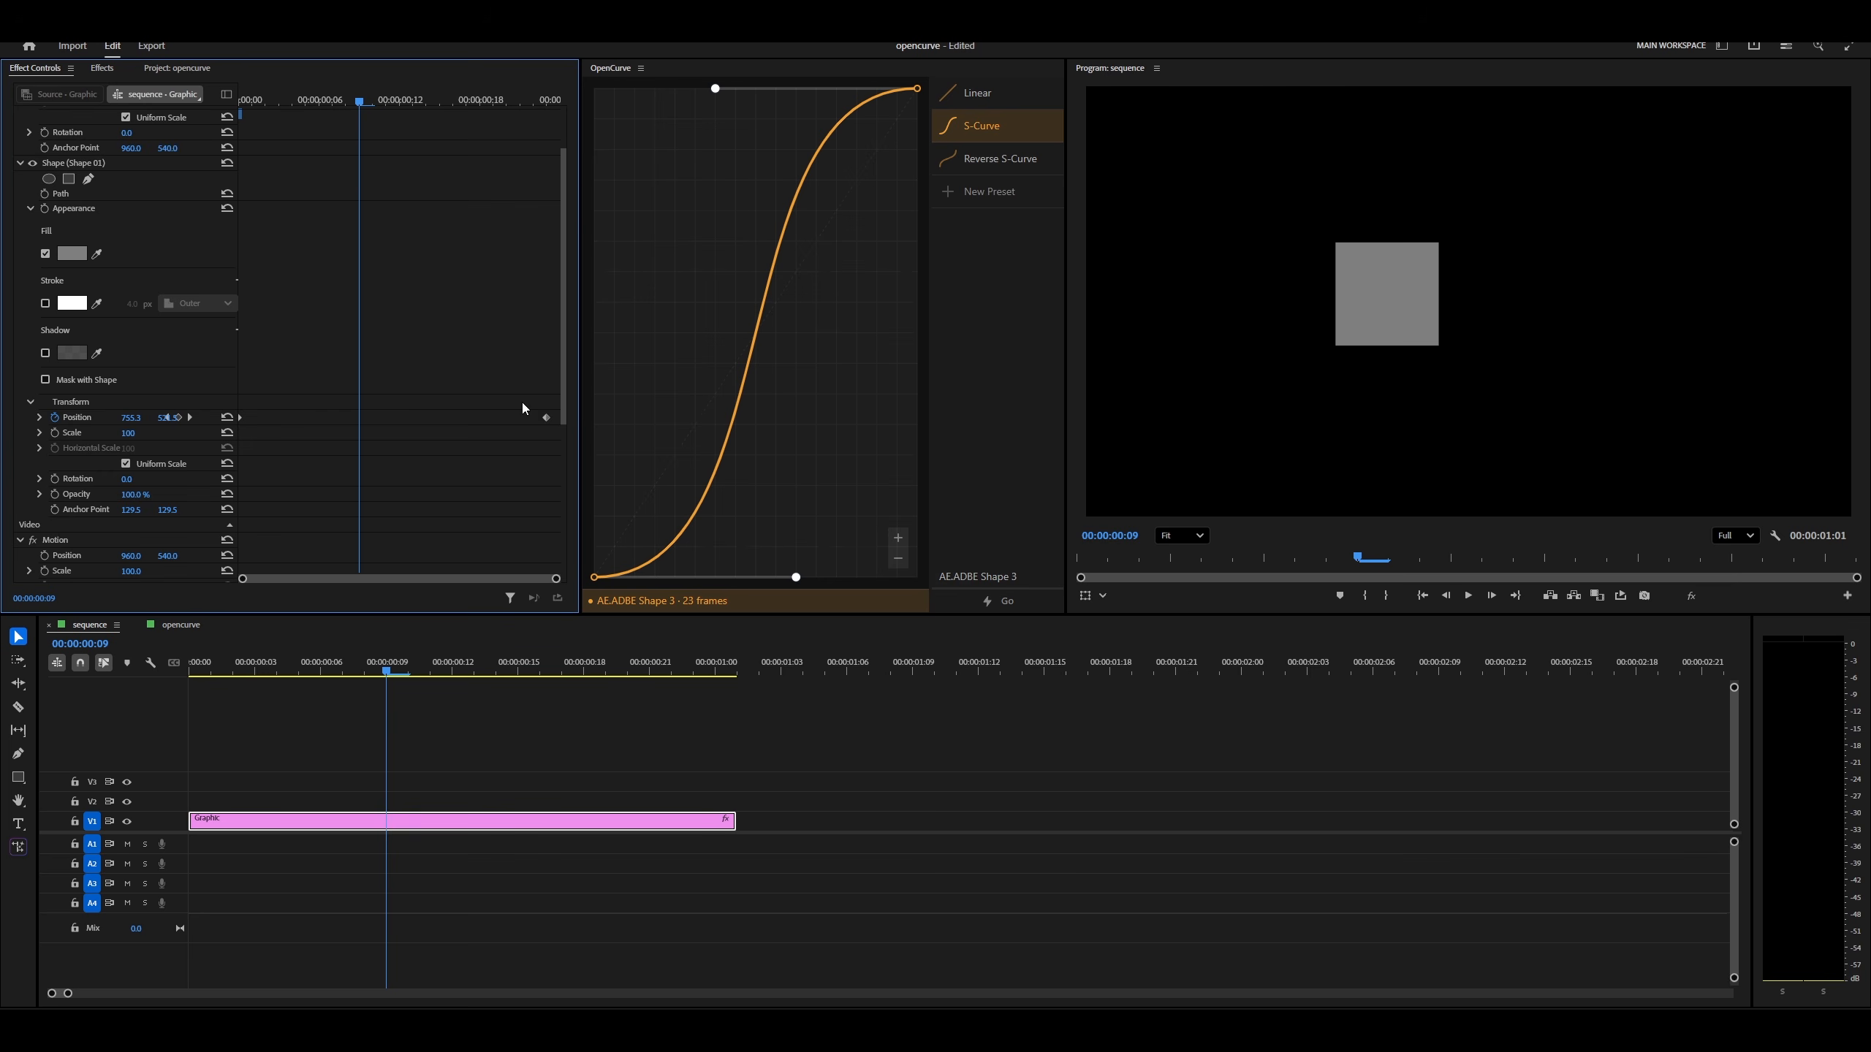
Choose the AE.ADBE Shape 3 property in OpenCurve and select the shape's Position keyframes
left_click(942, 577)
left_click(546, 417)
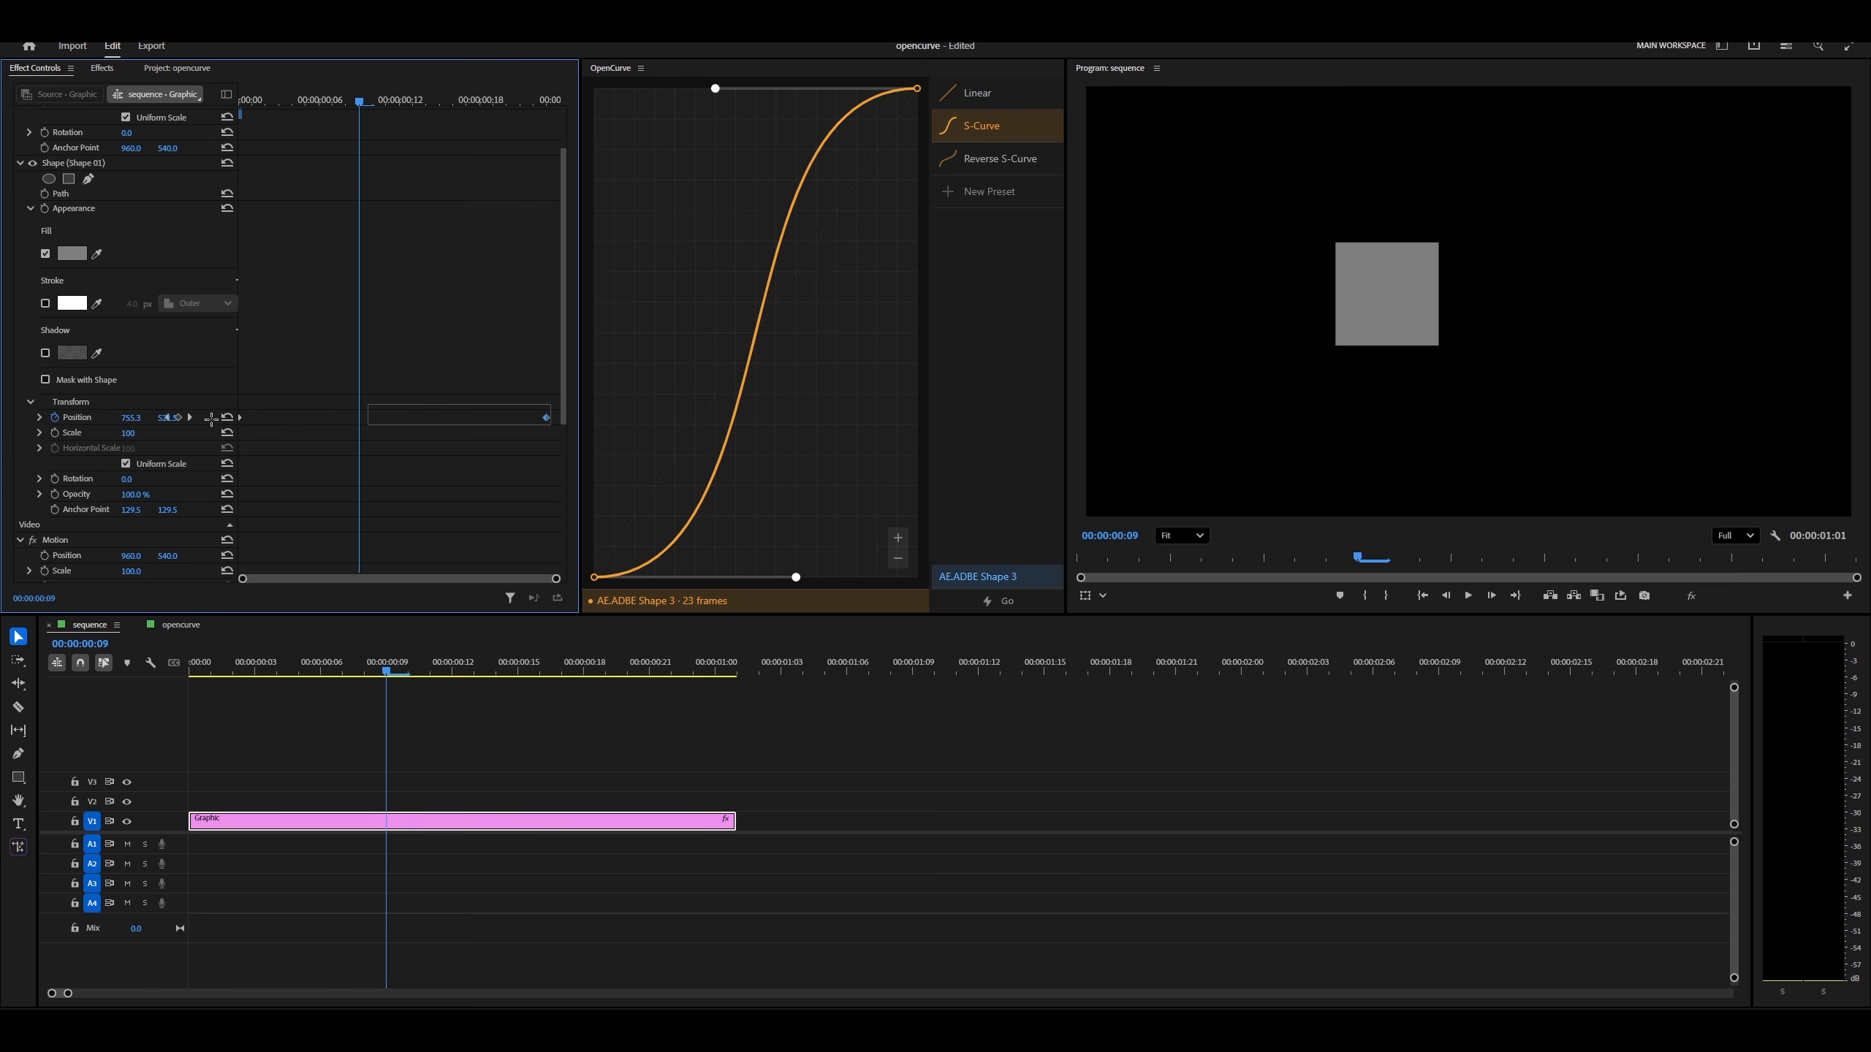
scroll(558, 328, "down", 3)
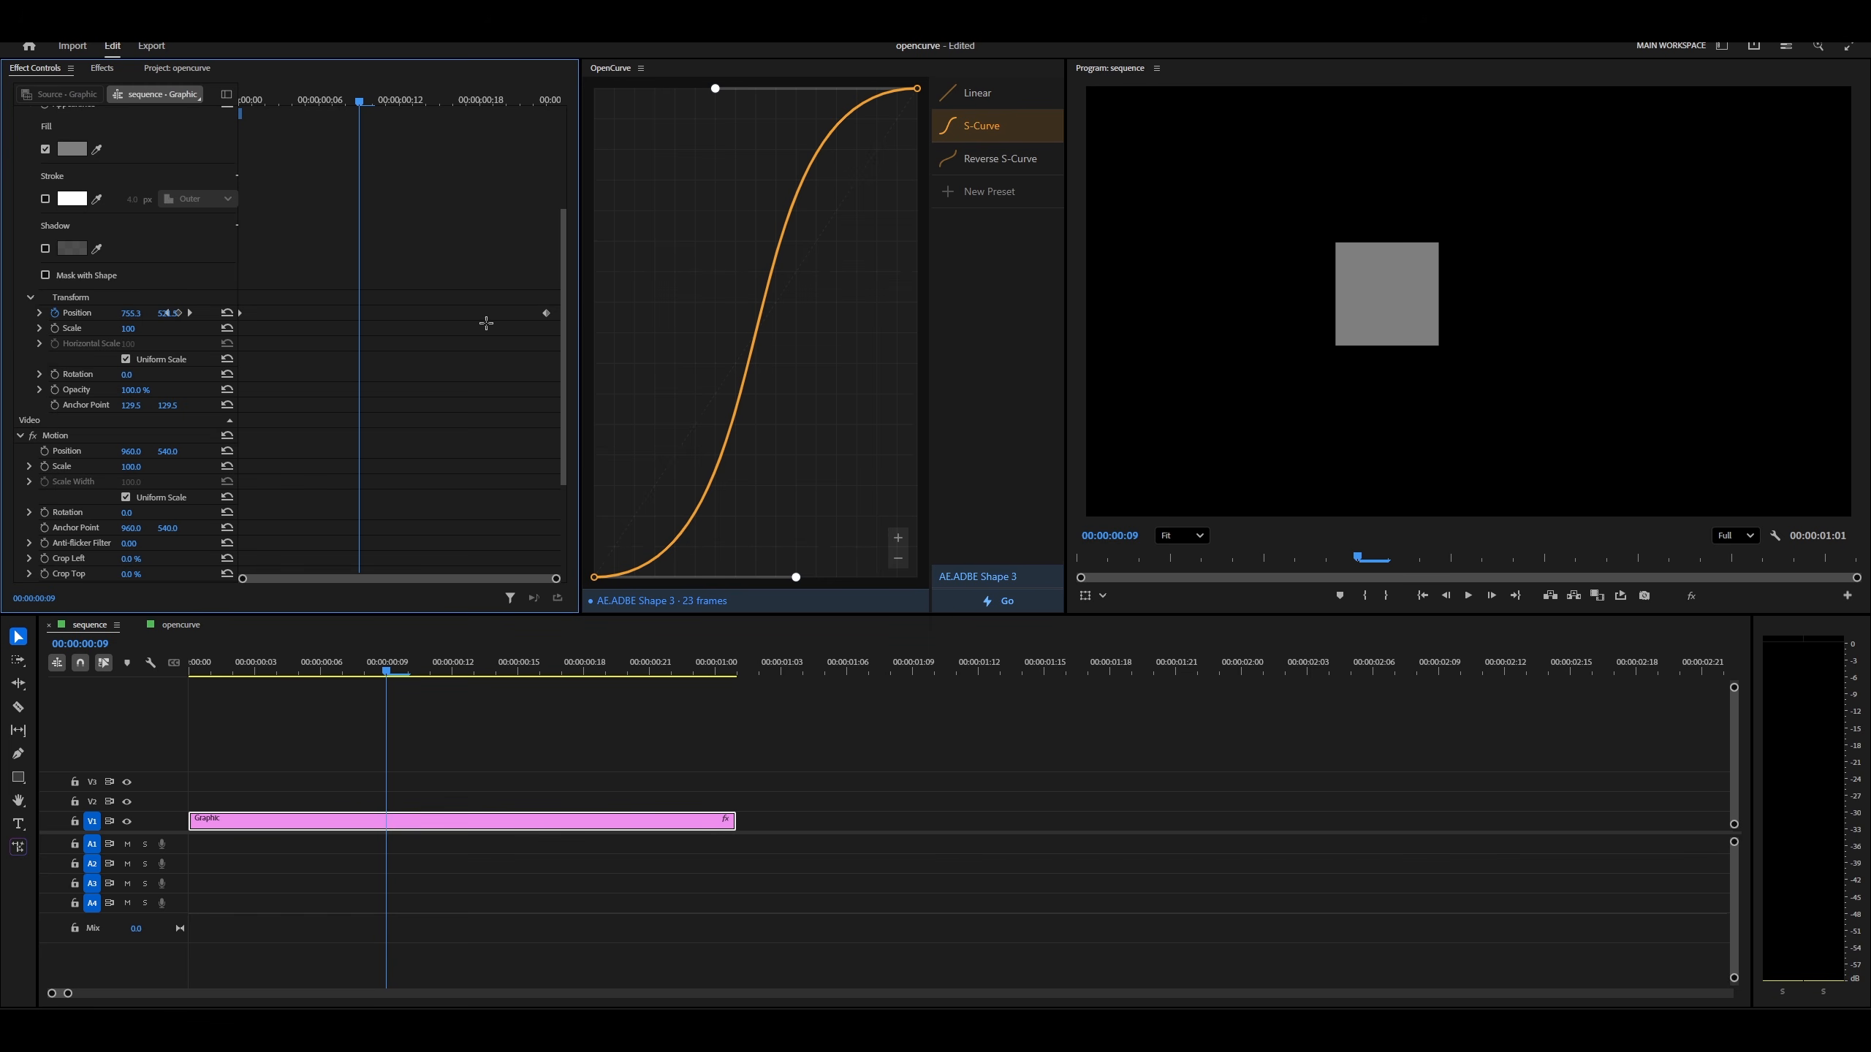
Bake the S-Curve easing onto the shape's Position keyframes with OpenCurve
left_click_drag(555, 301, 403, 220)
left_click(1000, 601)
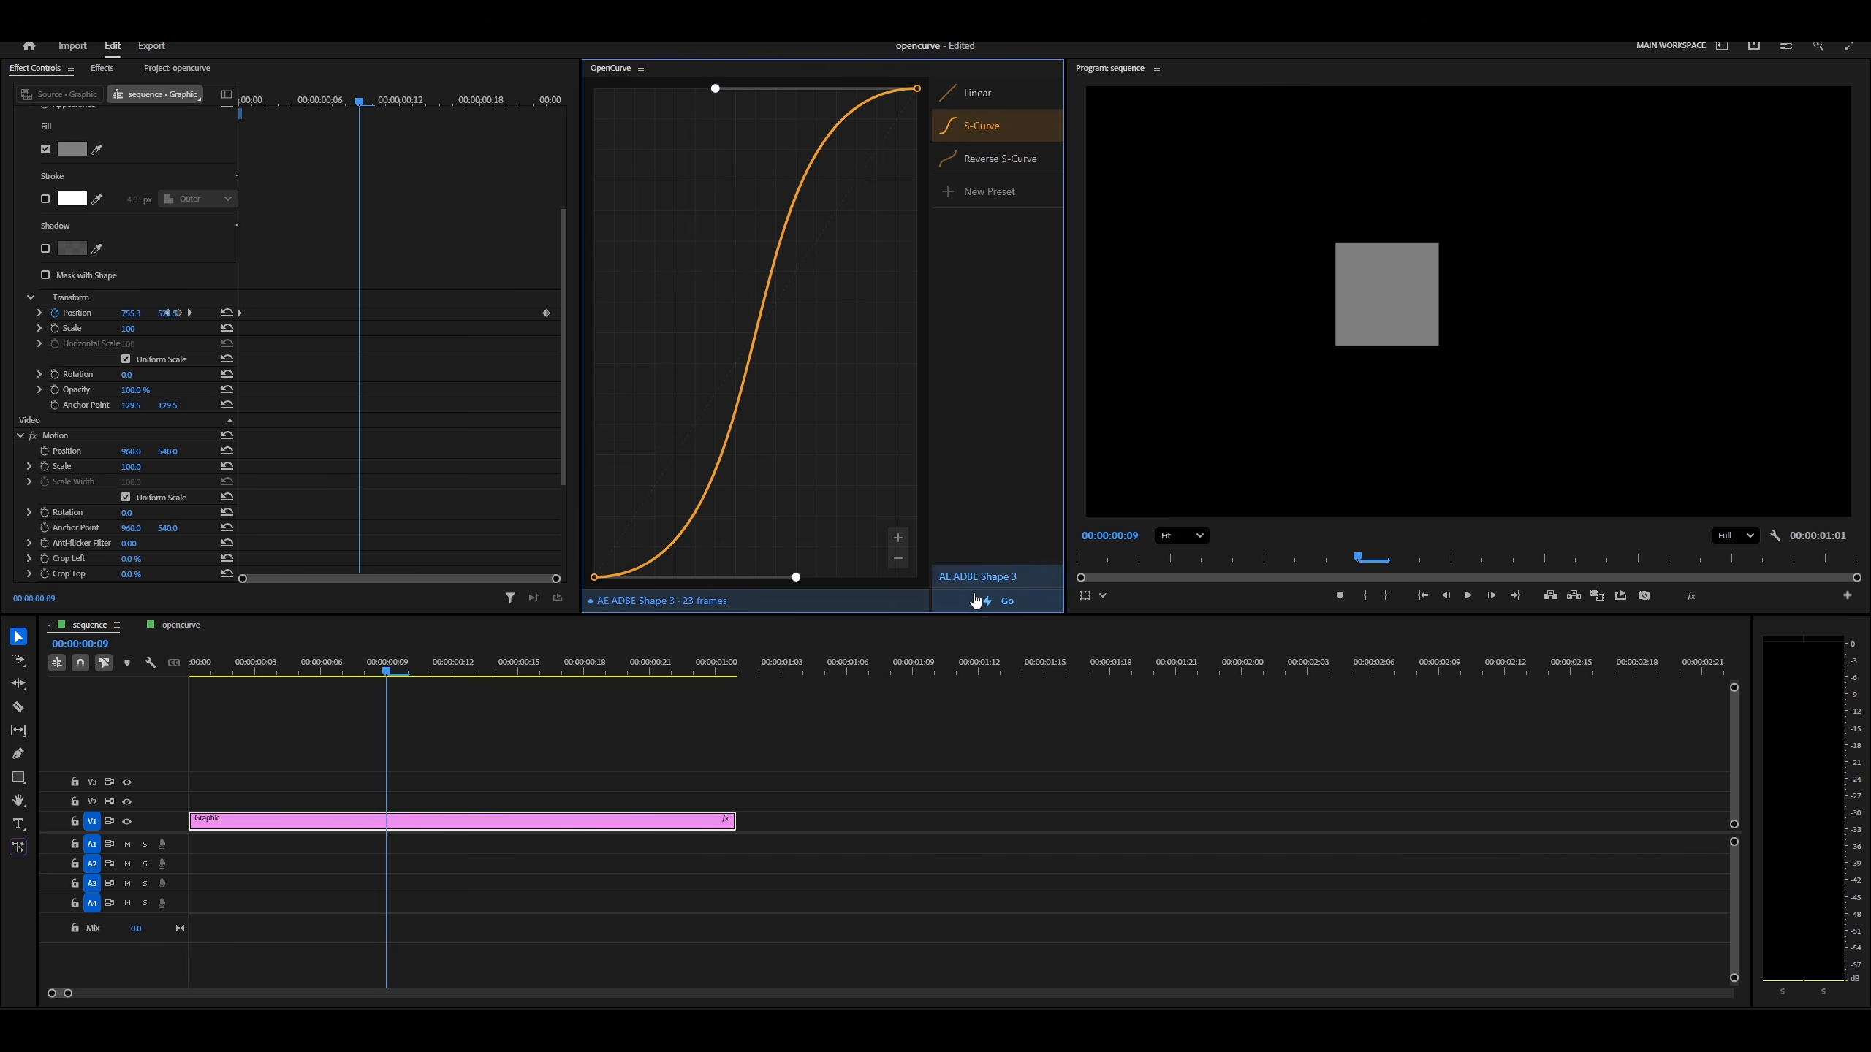
left_click(999, 603)
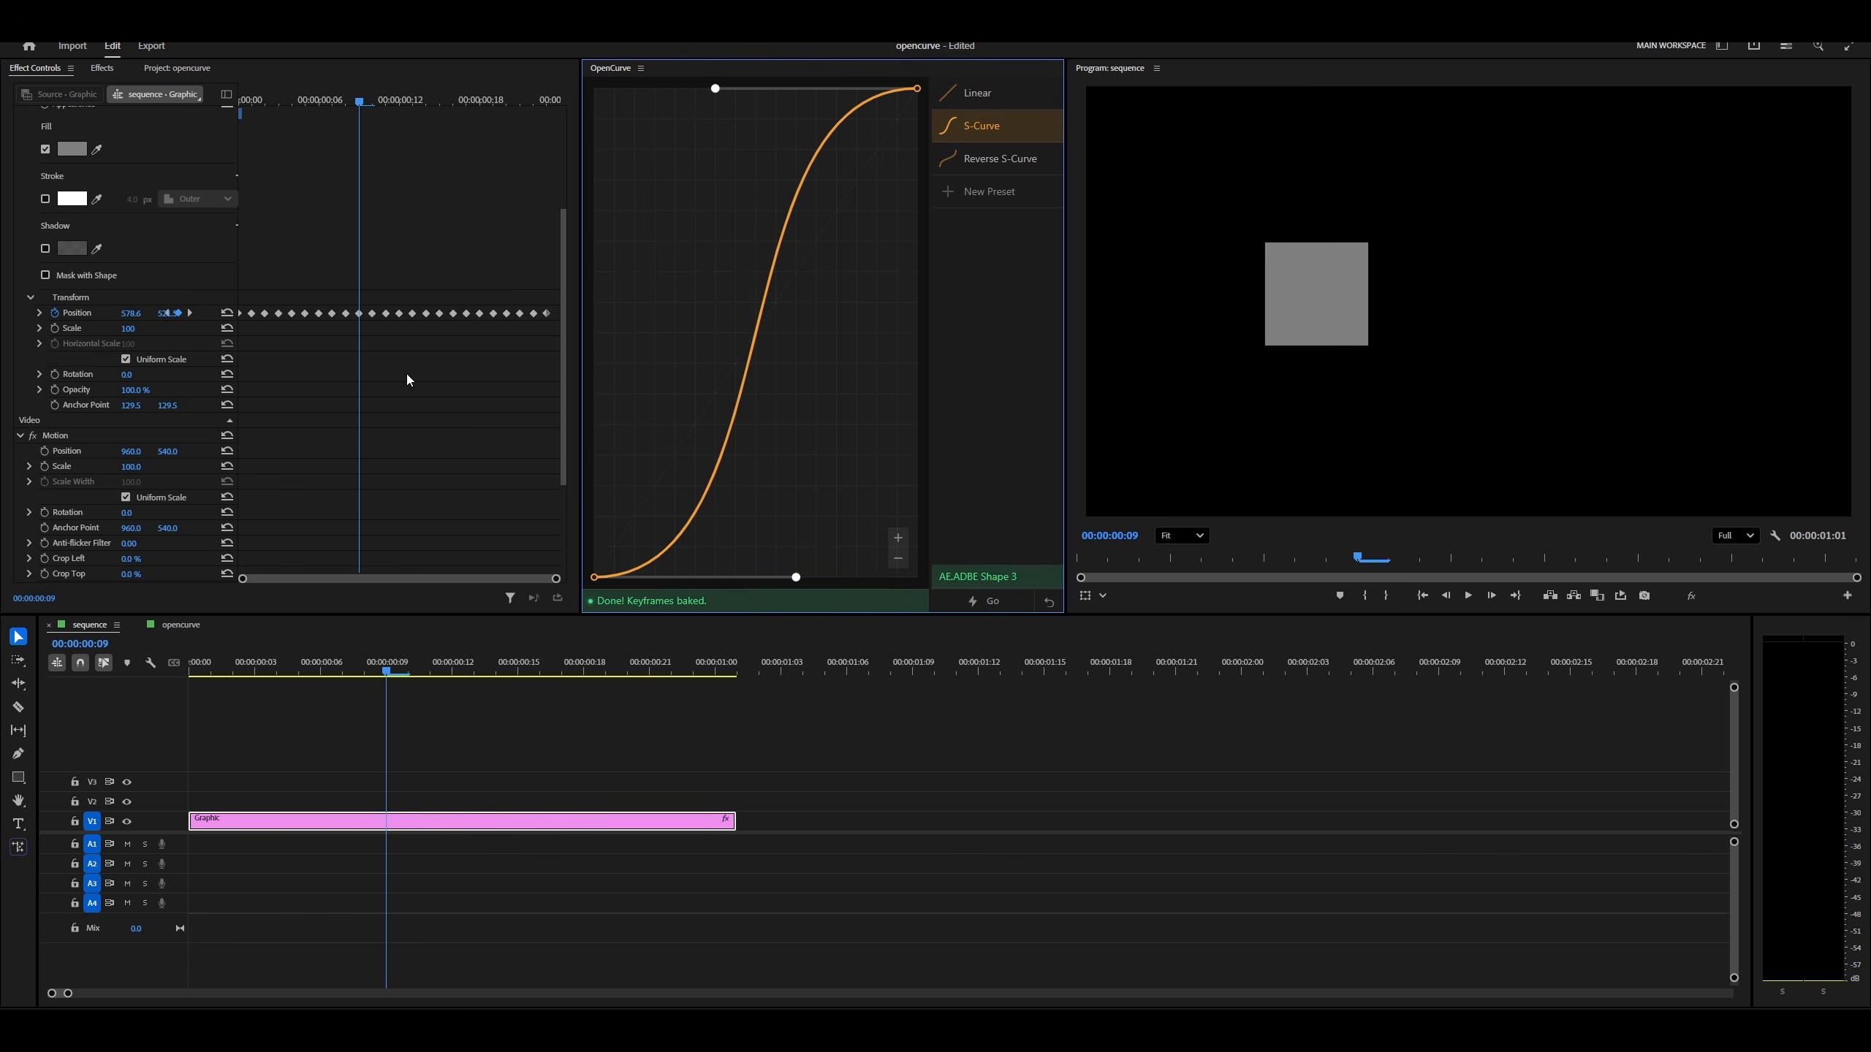
Play back the square's S-Curve movement from the start of the sequence and return the playhead to 00:00:00:00
left_click(293, 100)
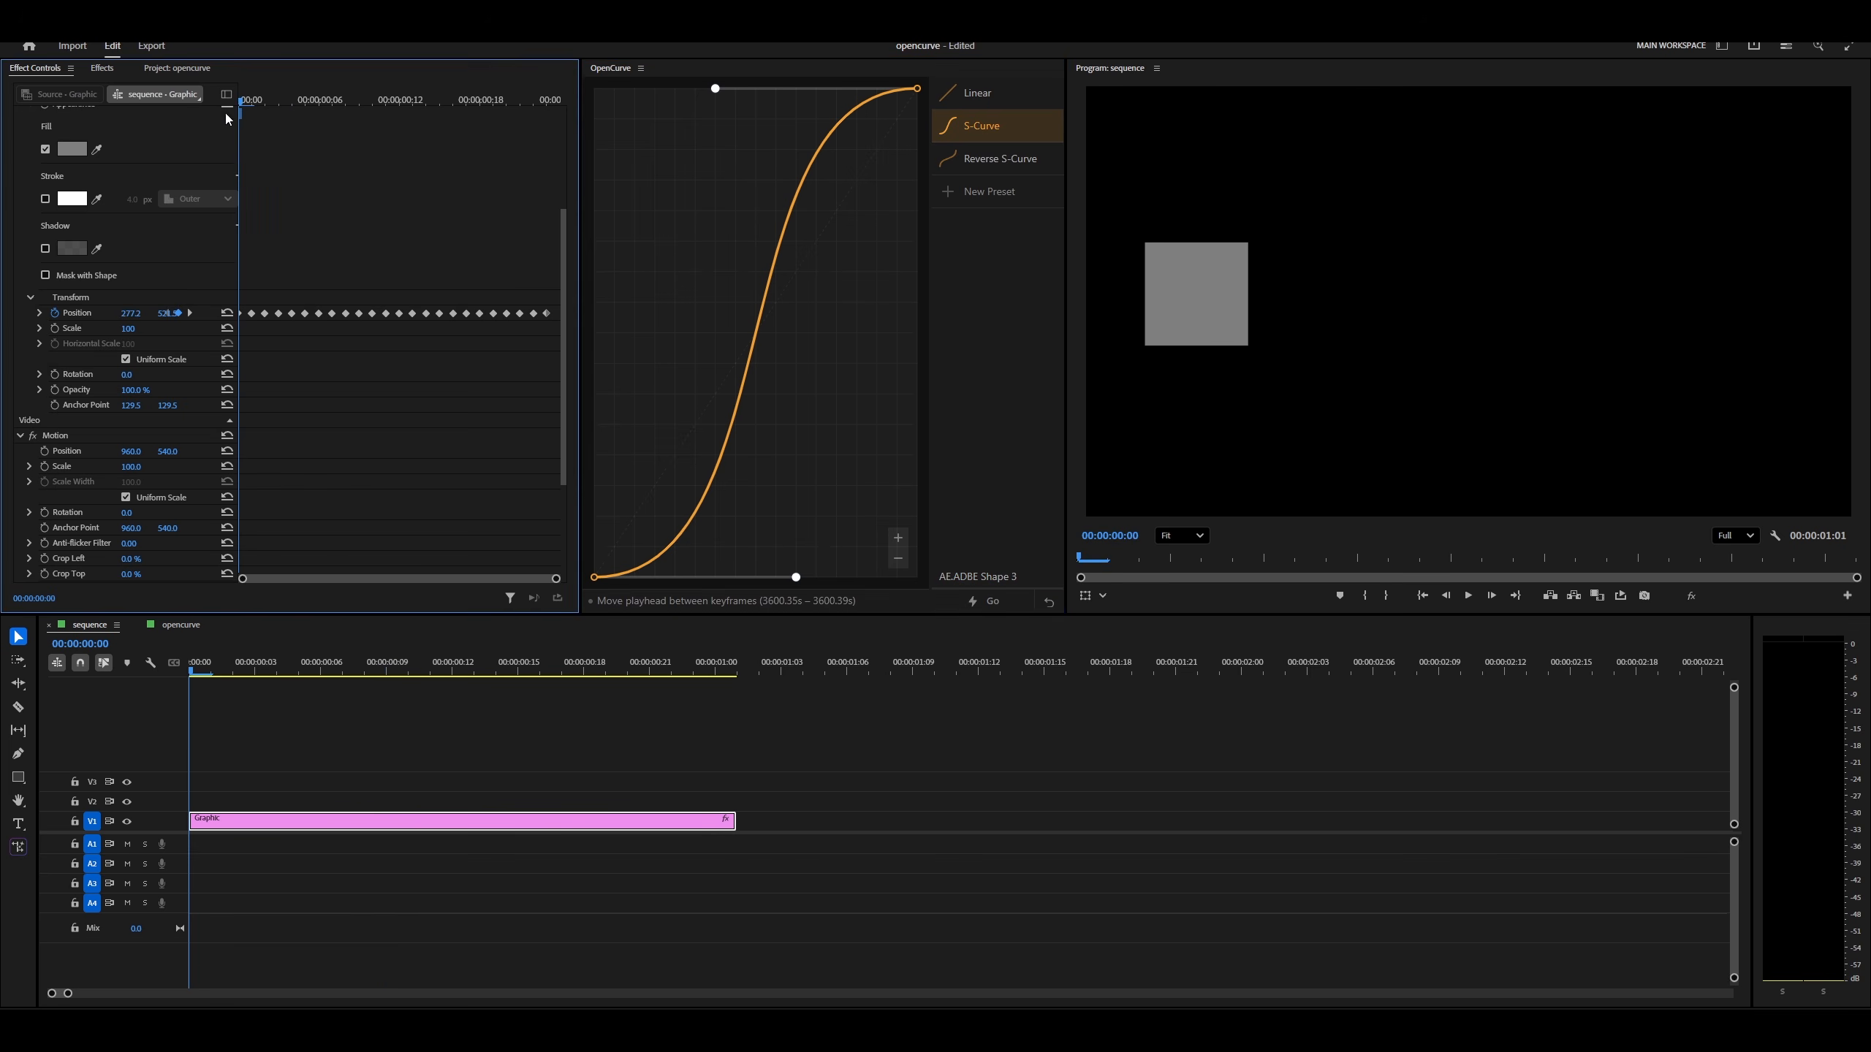
left_click(537, 755)
key("space")
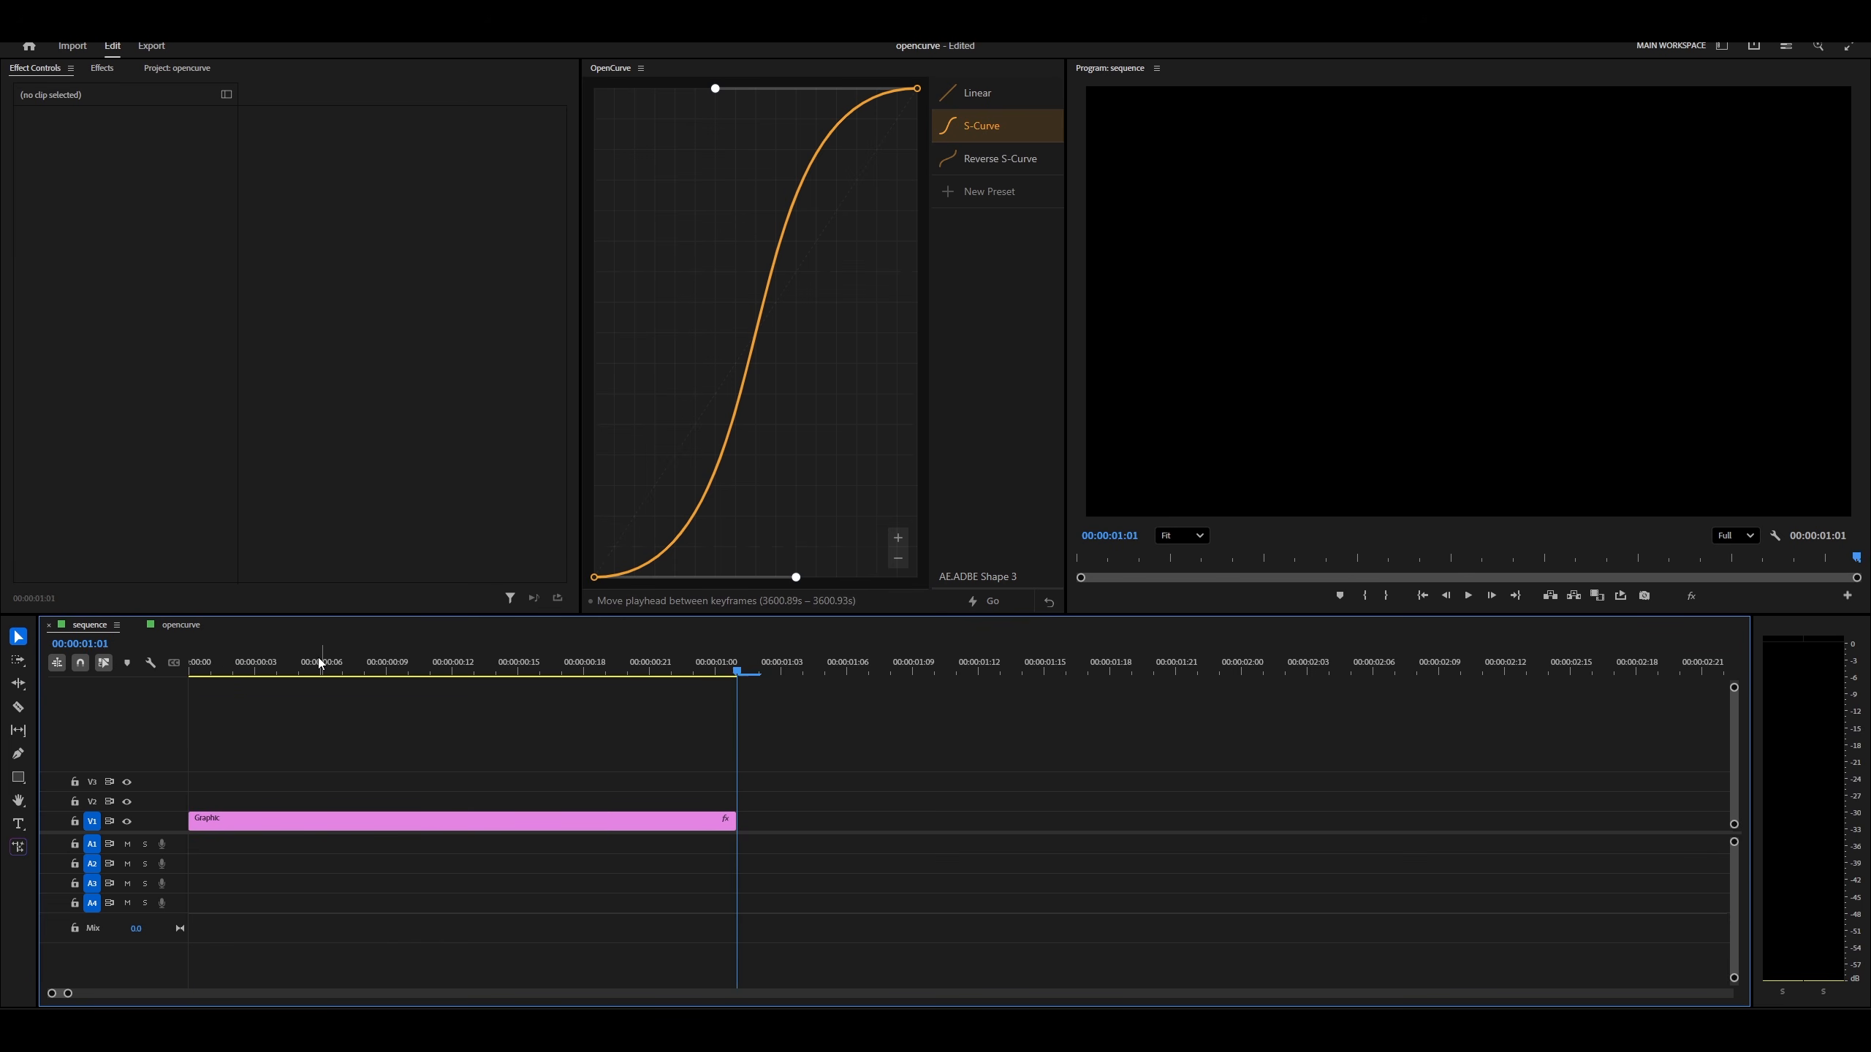
key("space")
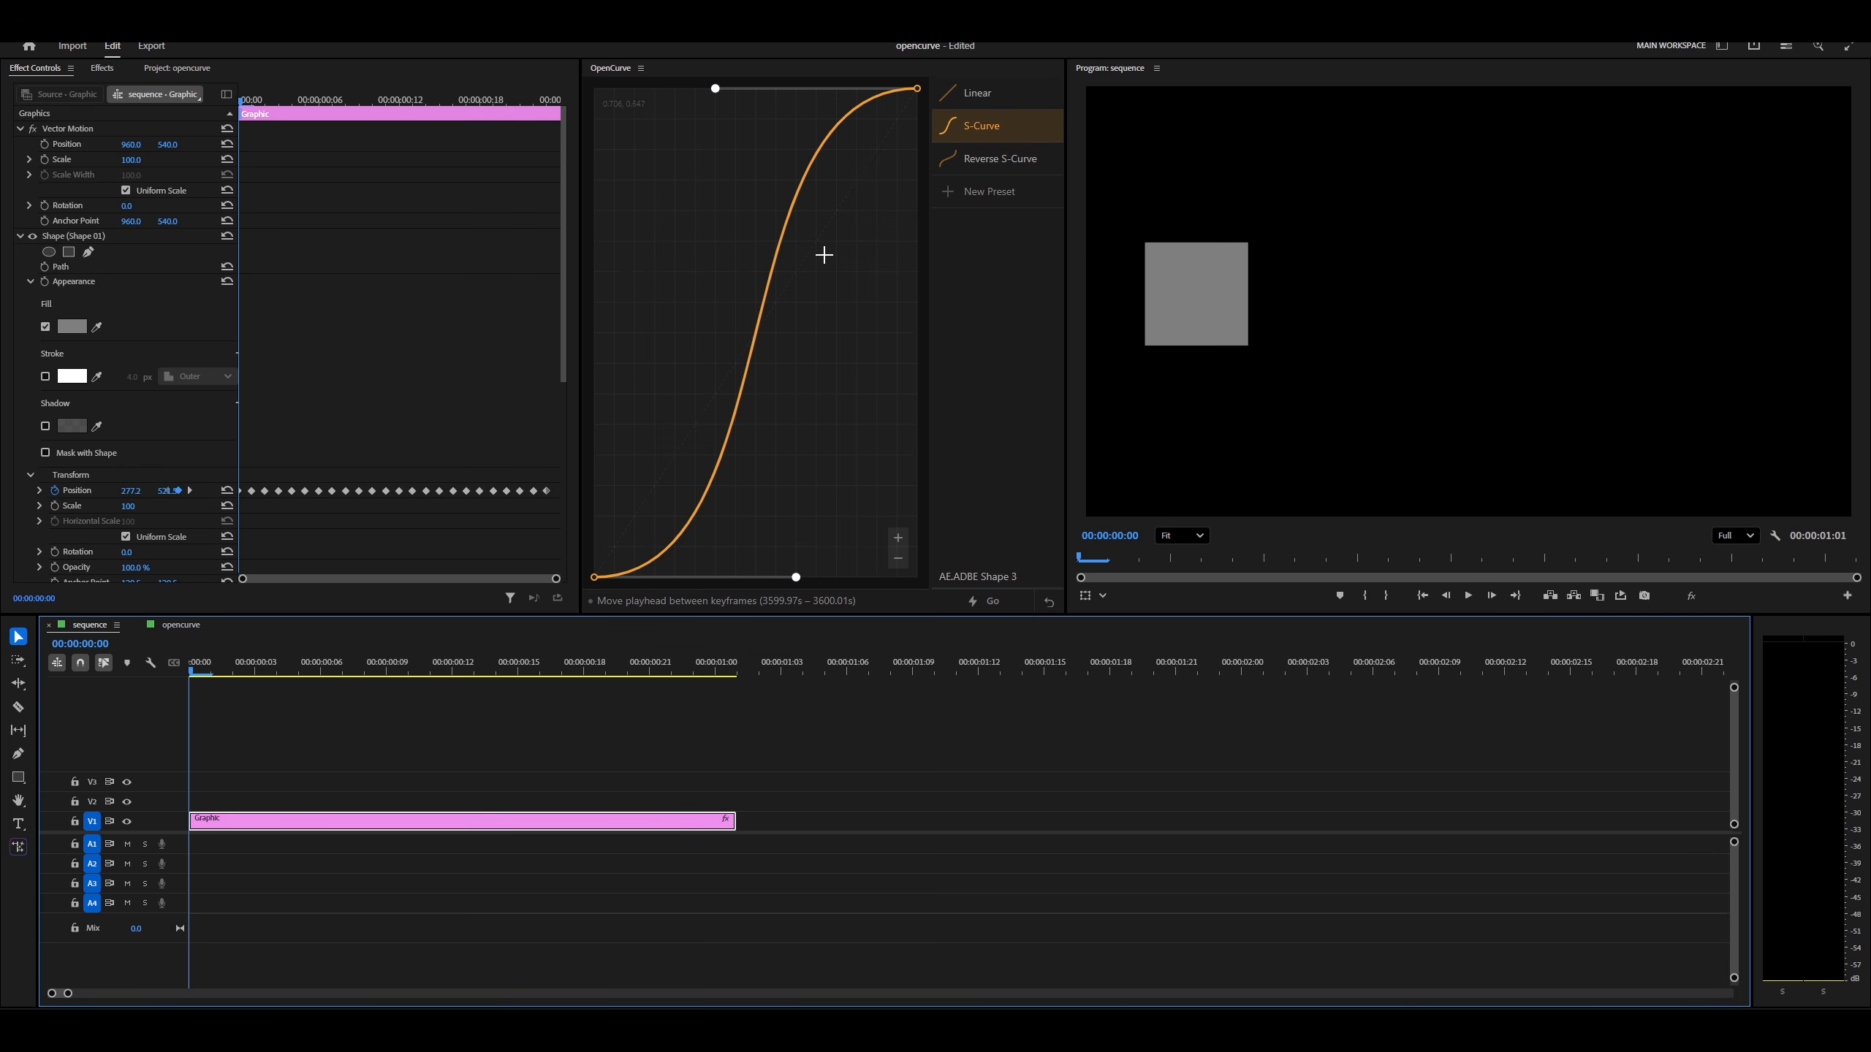
key("space")
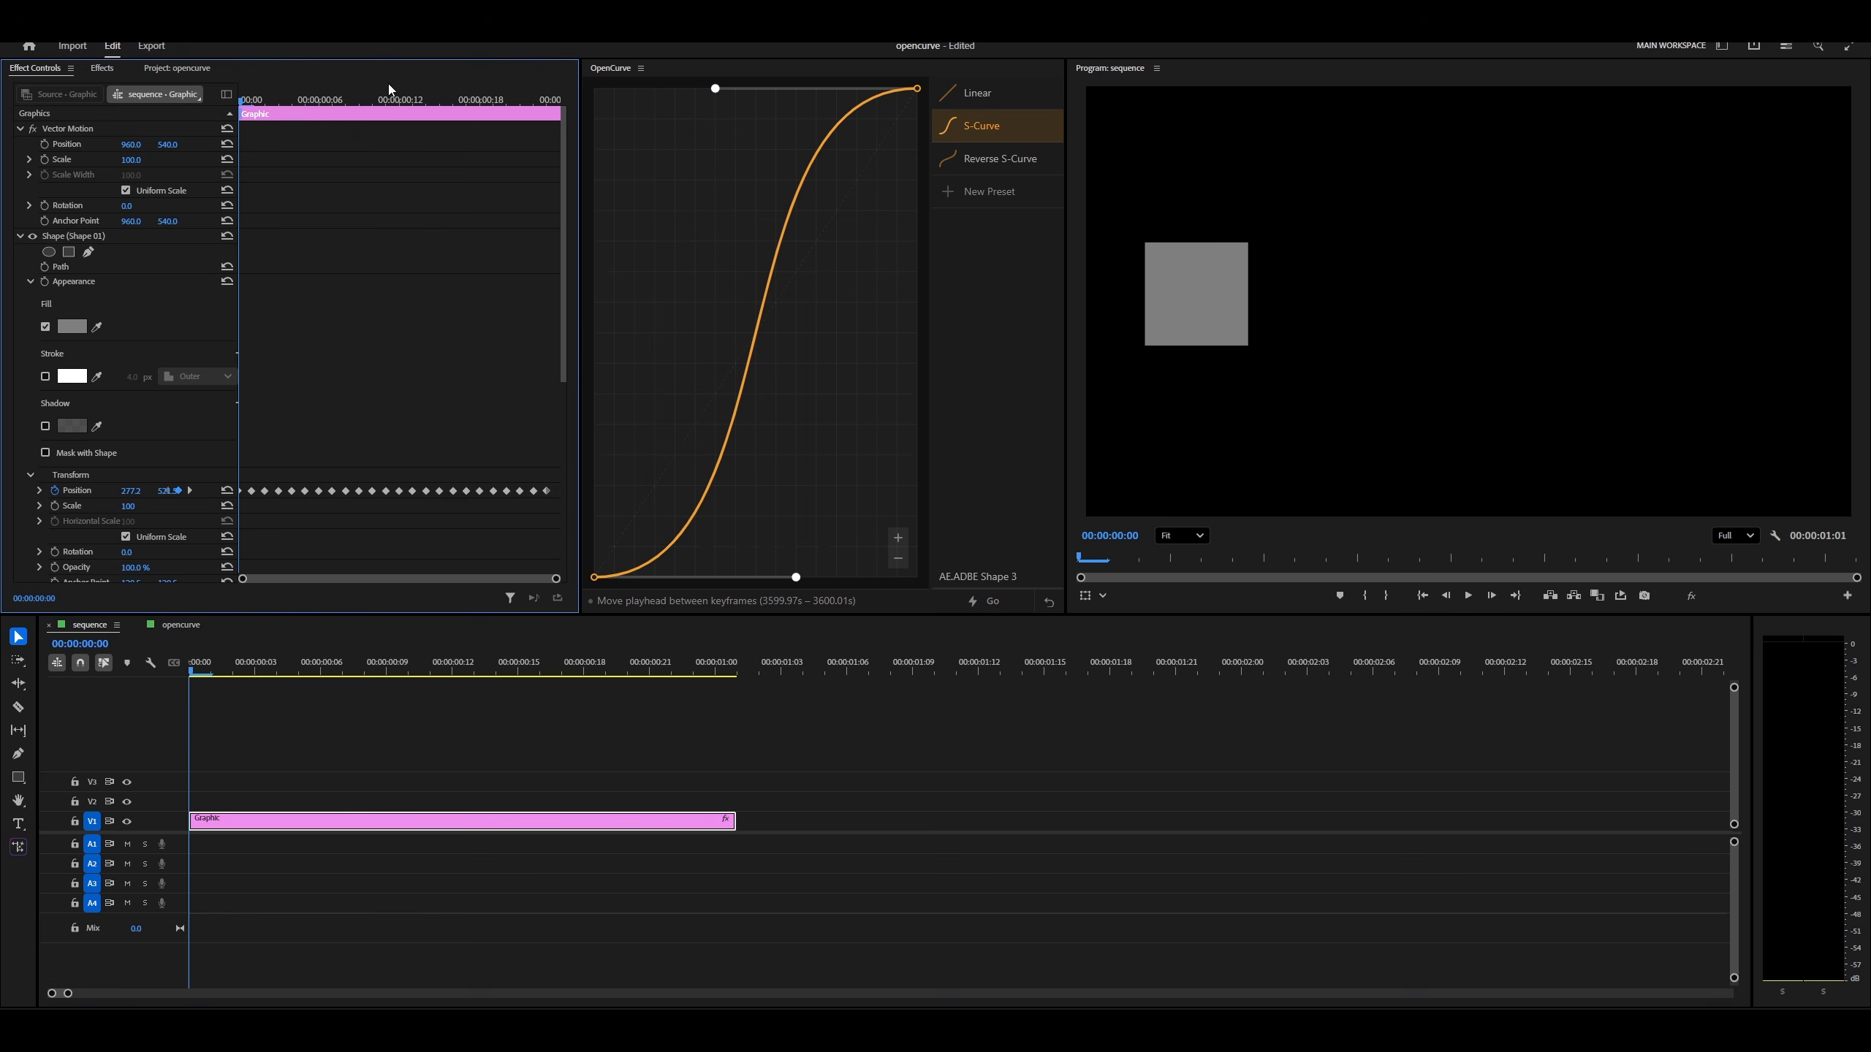
Place the playhead between the Position keyframes and undo the S-Curve bake in OpenCurve
left_click(372, 99)
scroll(440, 347, "down", 3)
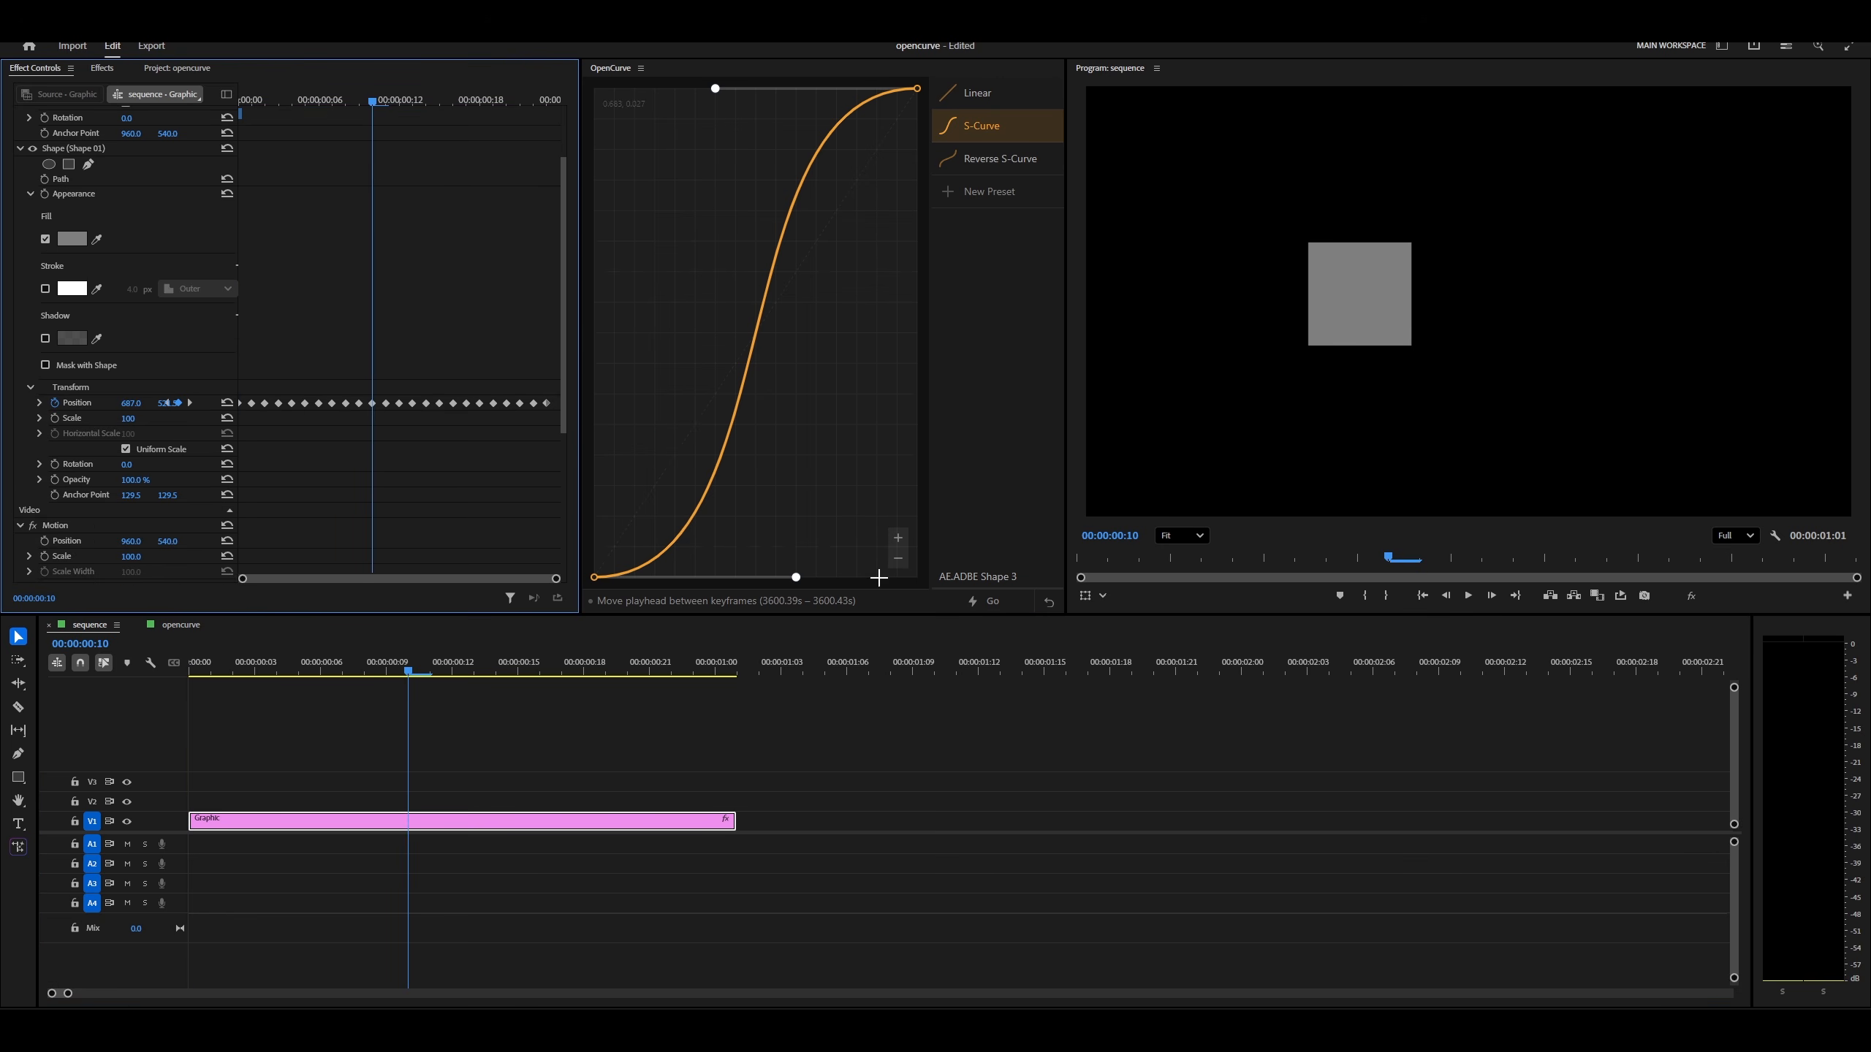
left_click(1048, 602)
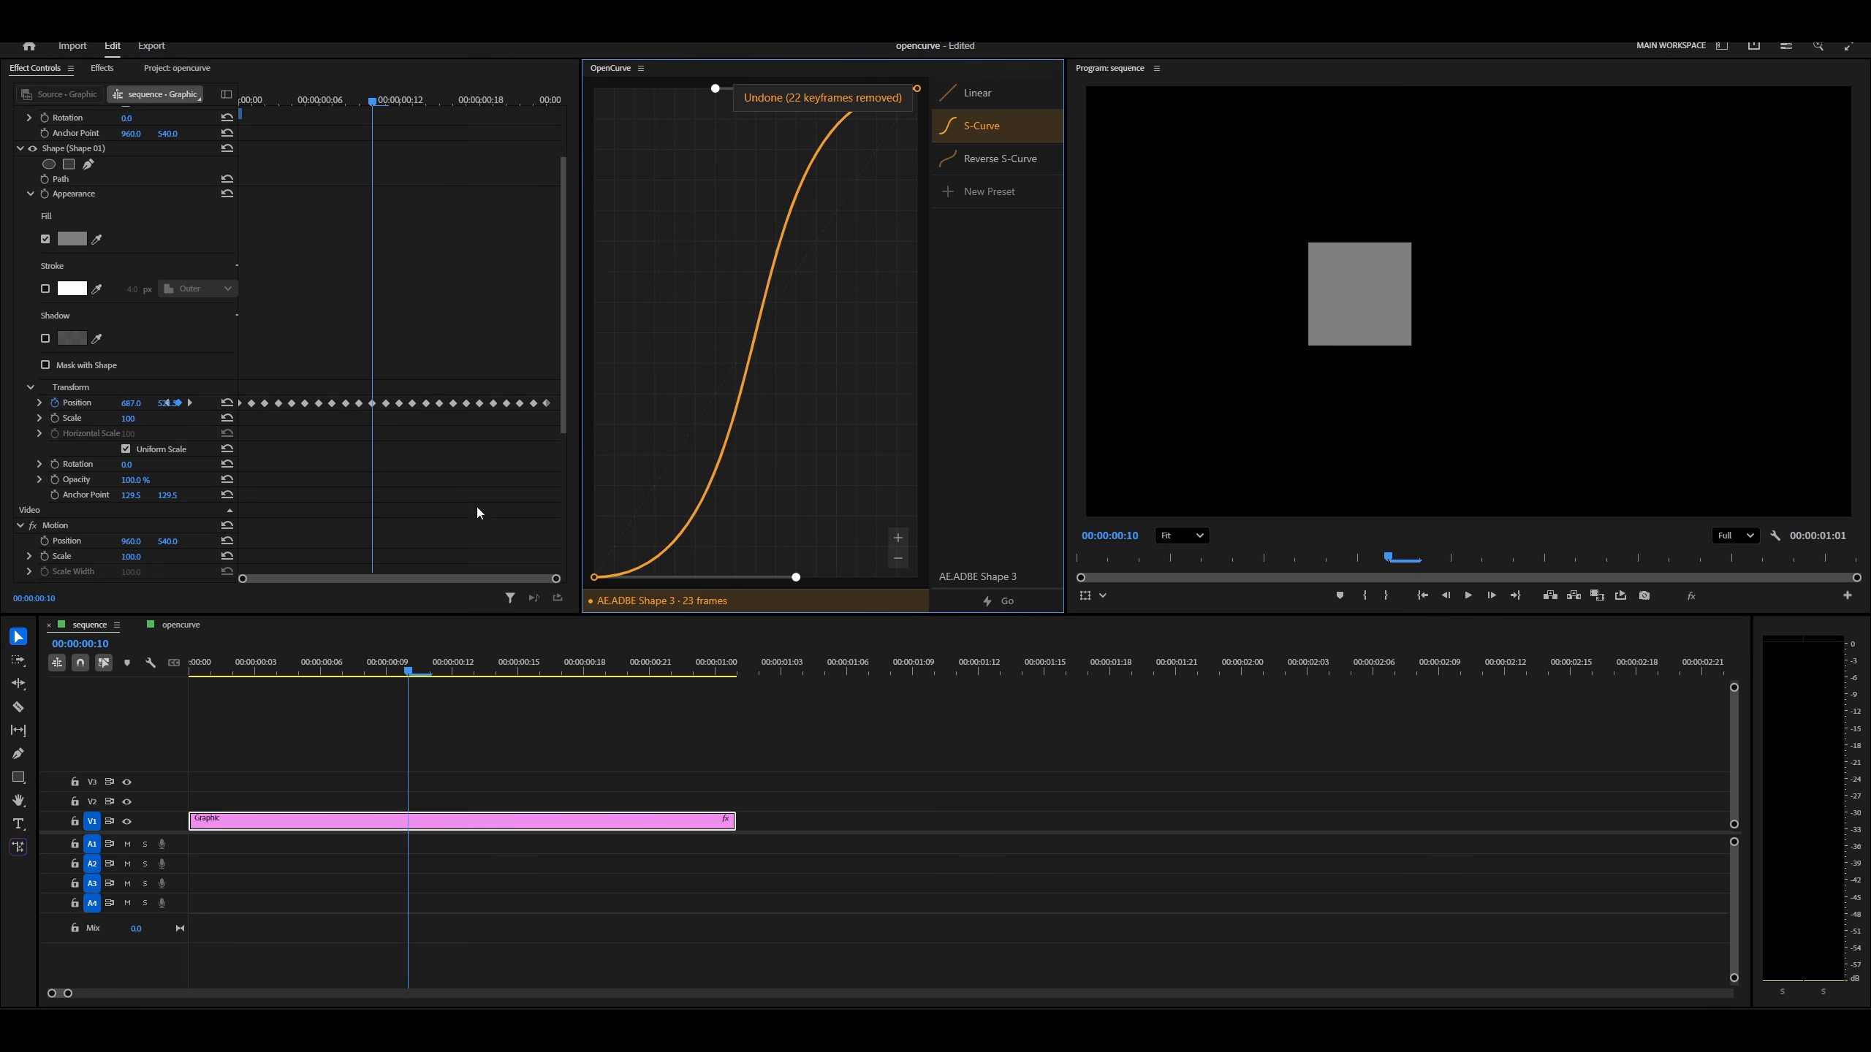
scroll(368, 424, "down", 2)
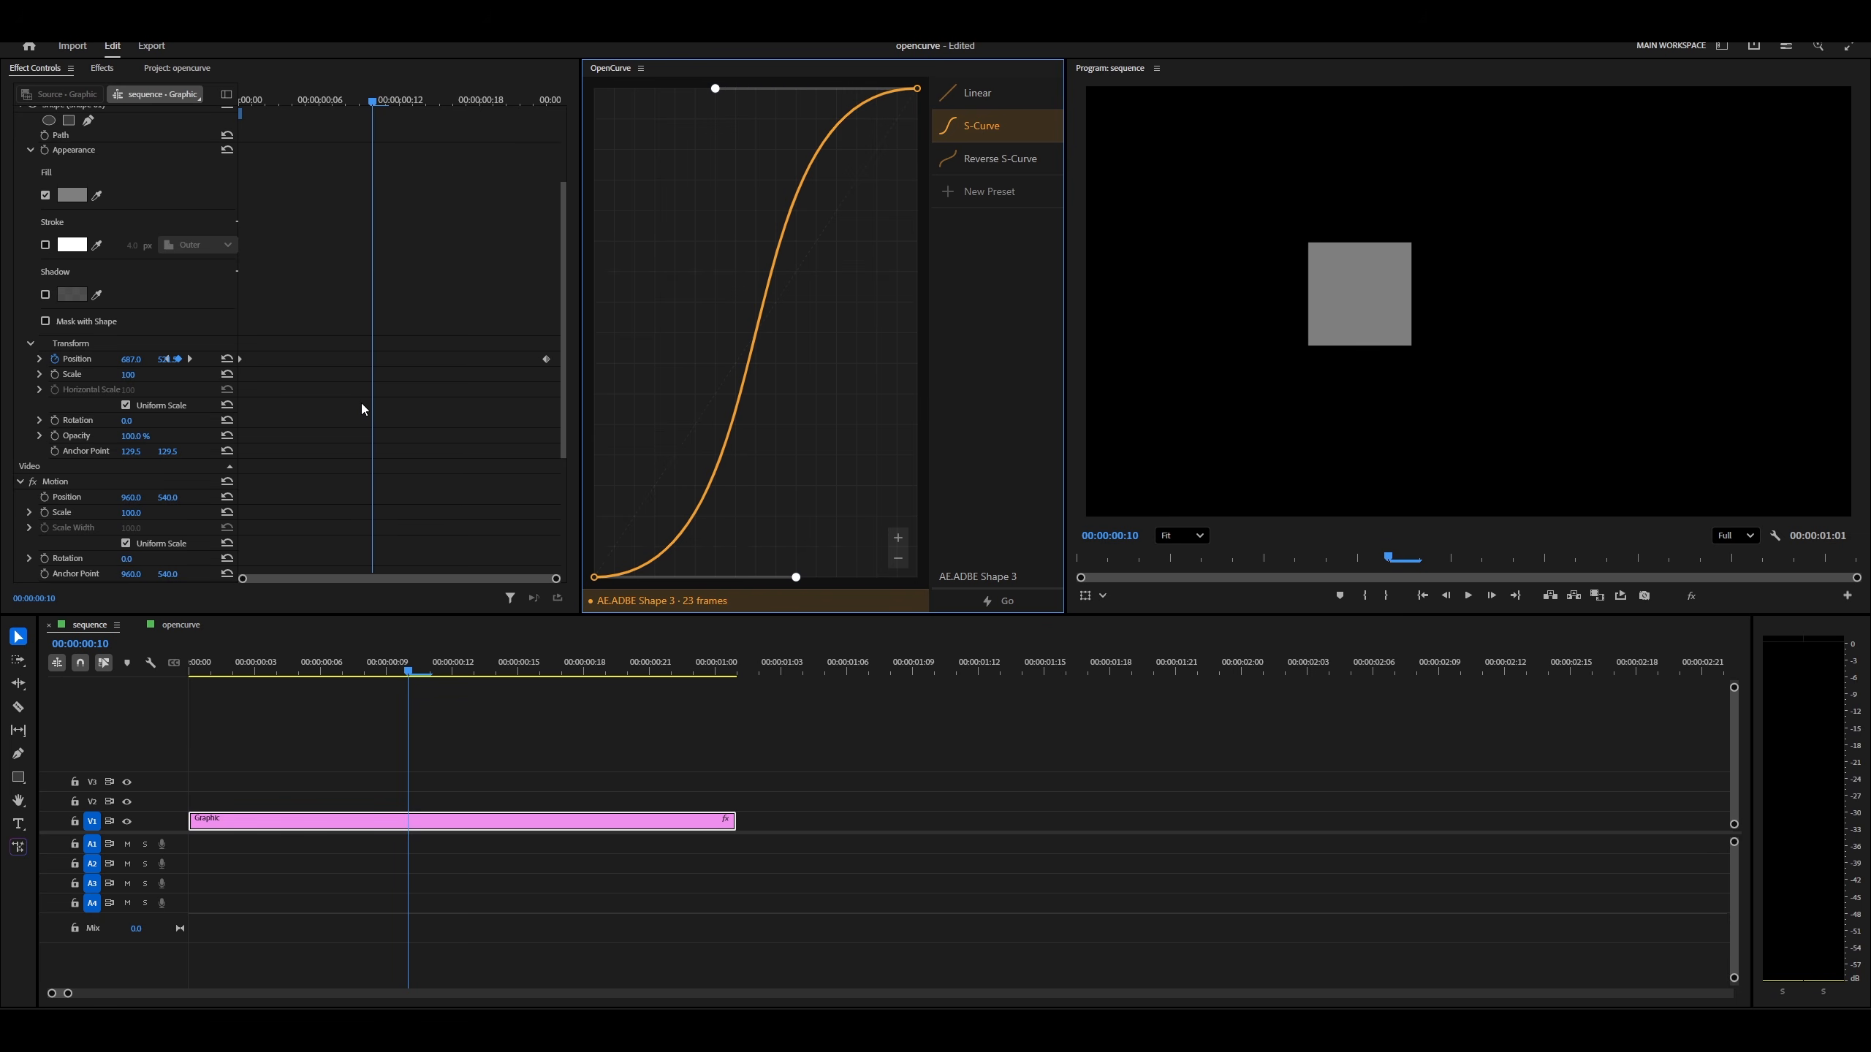
scroll(362, 407, "up", 1)
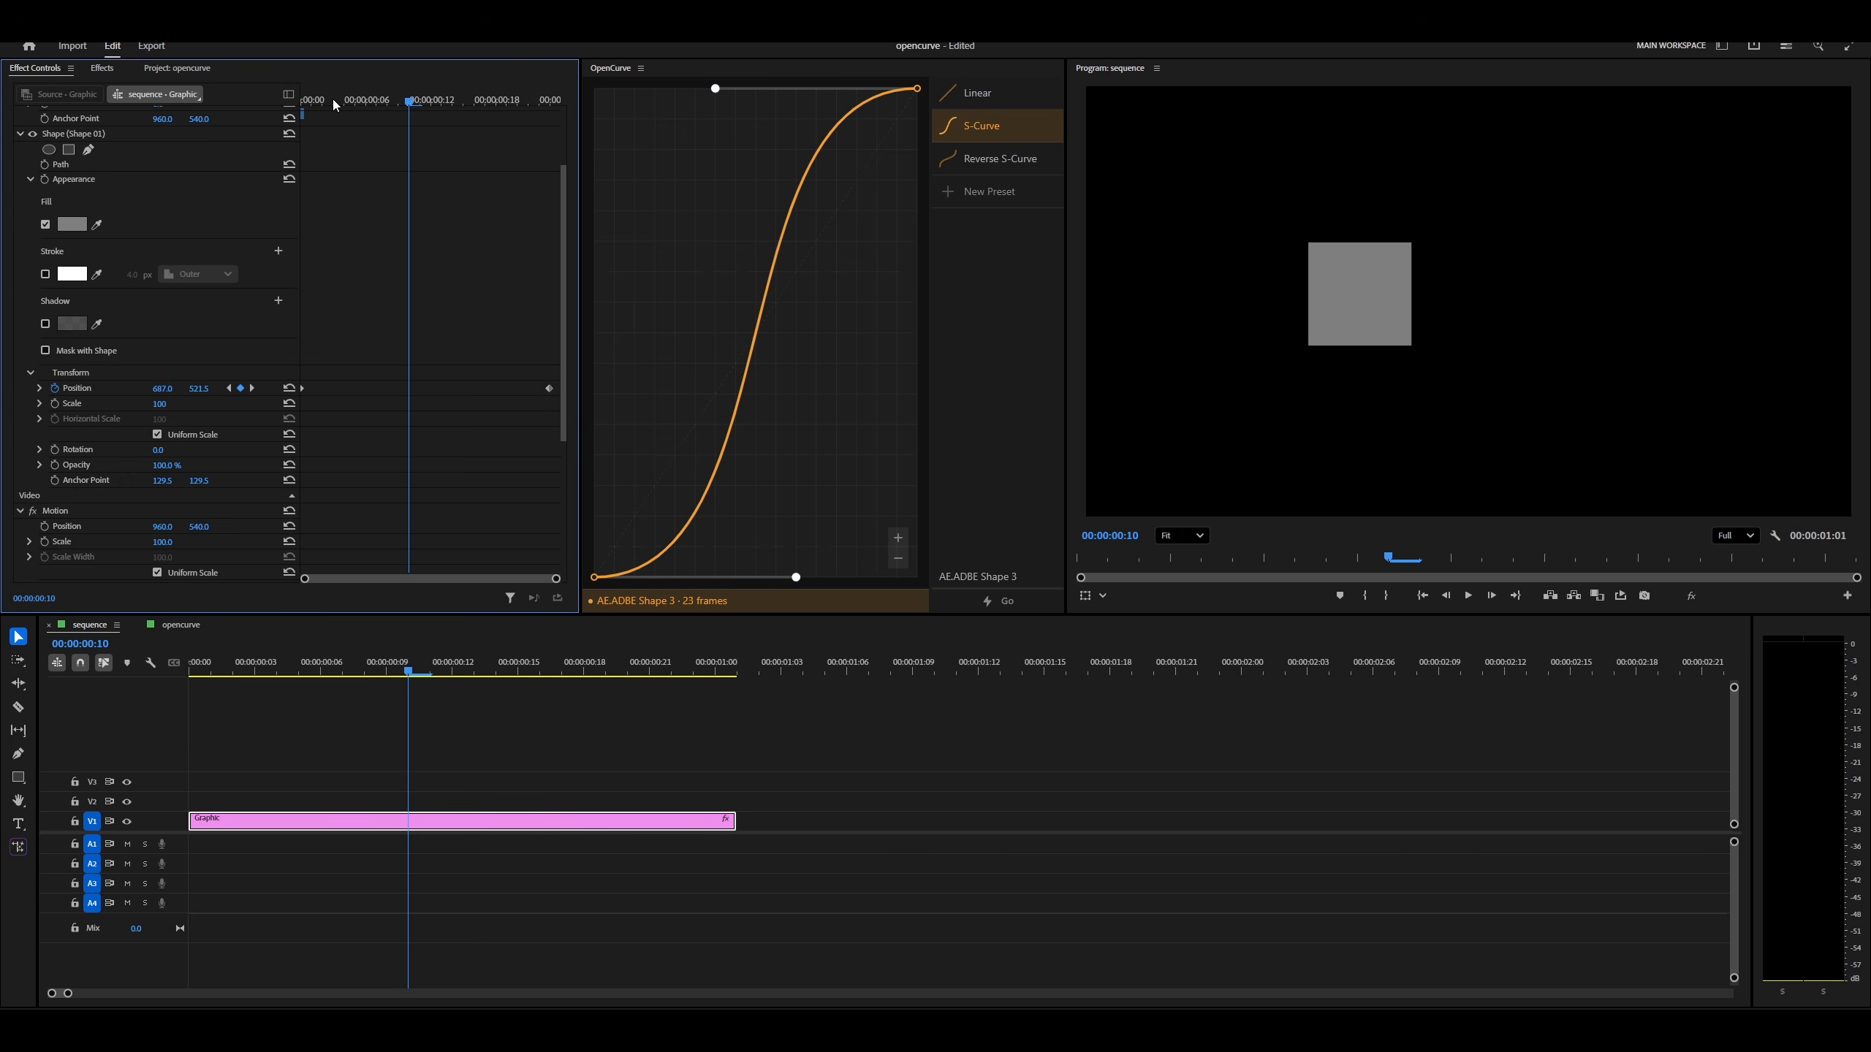
With the playhead between the Position keyframes, reshape the easing graph into a custom reverse S-curve by moving both handles onto the graph's vertical edges
left_click_drag(340, 100, 432, 102)
left_click_drag(796, 577, 594, 211)
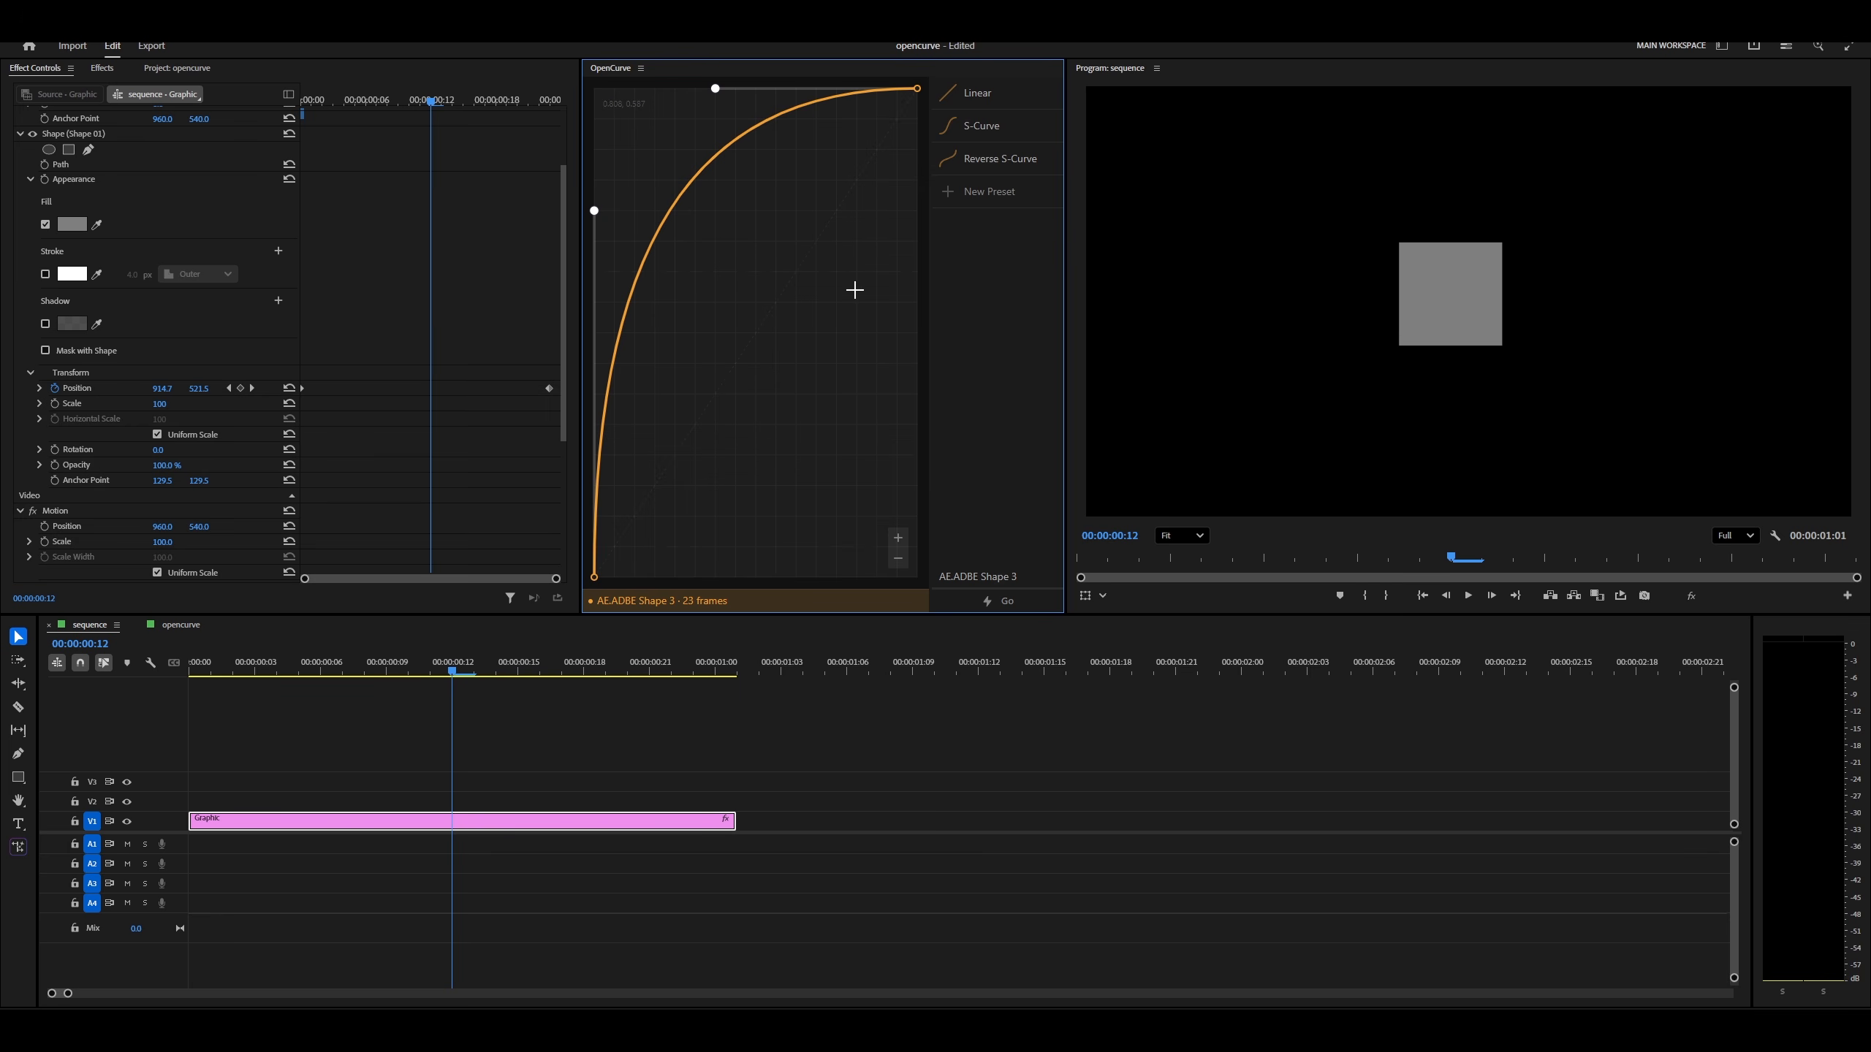
right_click(768, 266)
mouse_move(596, 211)
left_mouse_down()
mouse_move(727, 250)
mouse_move(656, 250)
mouse_move(688, 263)
mouse_move(689, 243)
mouse_move(757, 288)
mouse_move(789, 246)
mouse_move(595, 211)
left_mouse_up()
left_click_drag(716, 88, 917, 456)
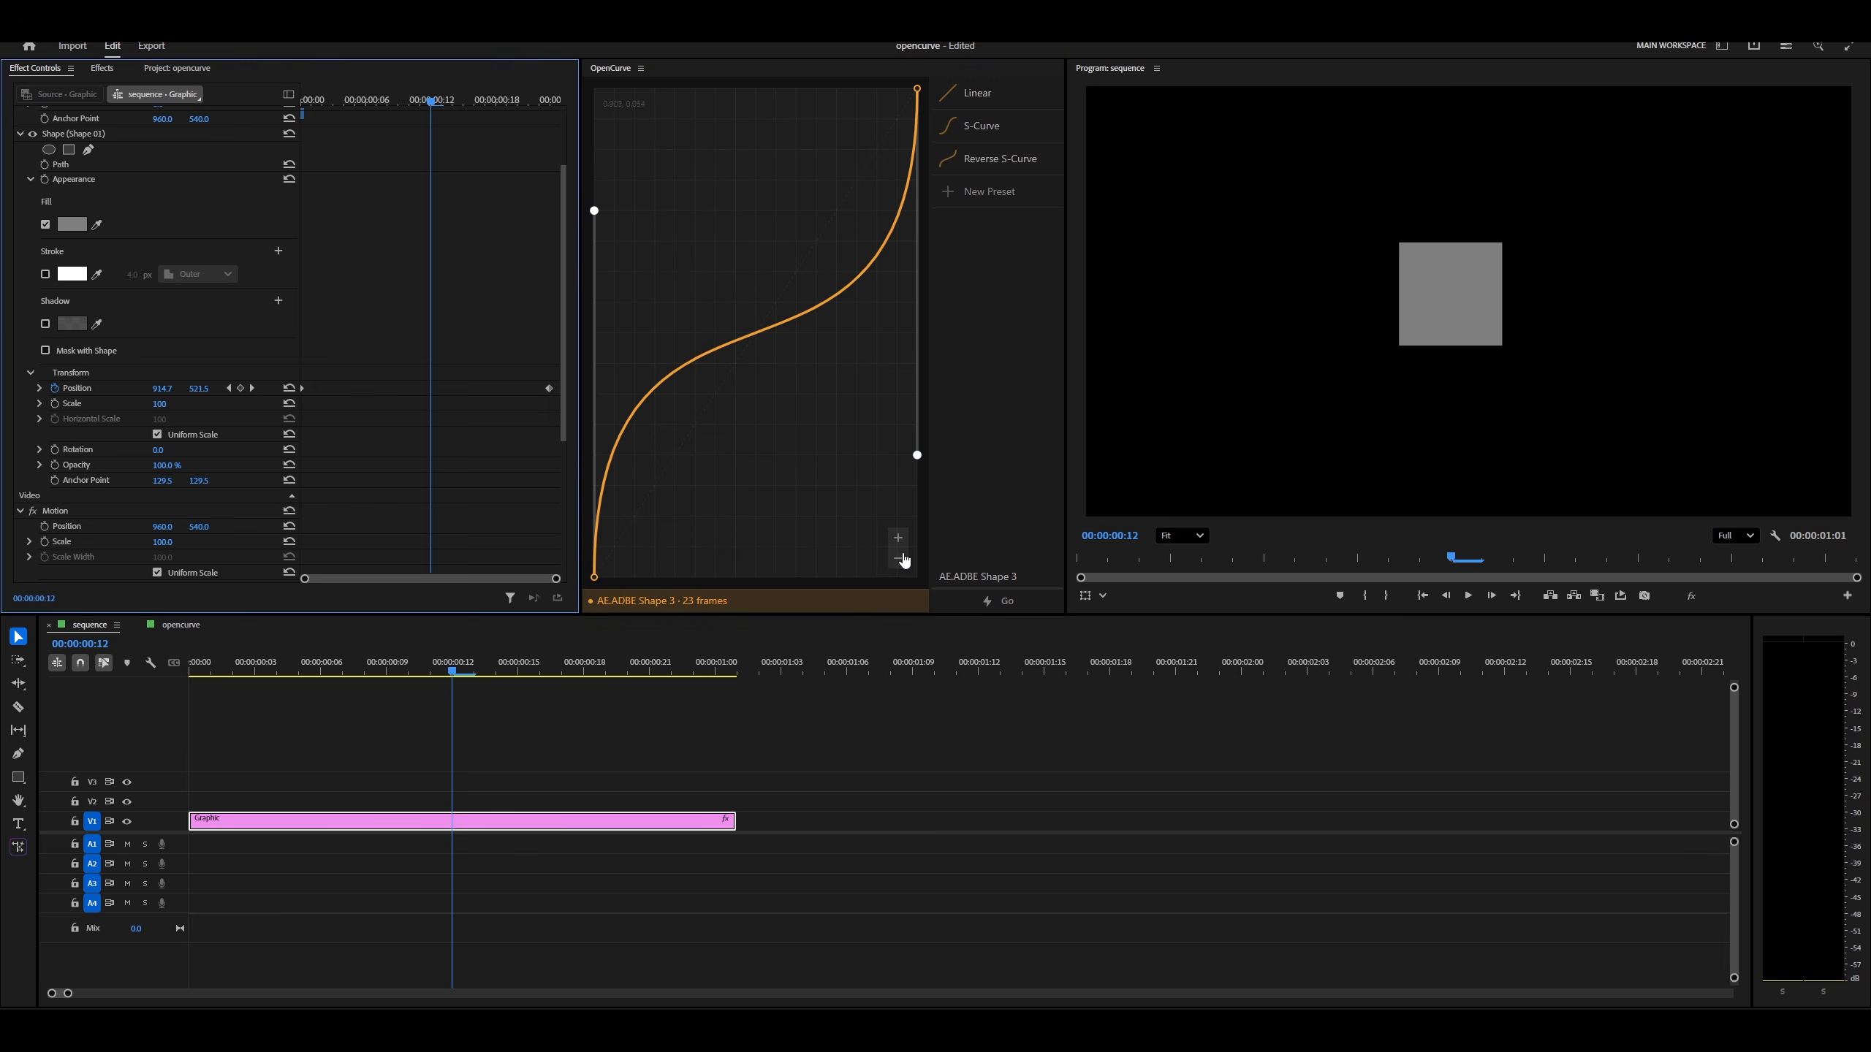
Target AE.ADBE Shape 3 and bake the custom reverse S-curve onto its Position keyframes
left_click(979, 576)
left_click(998, 601)
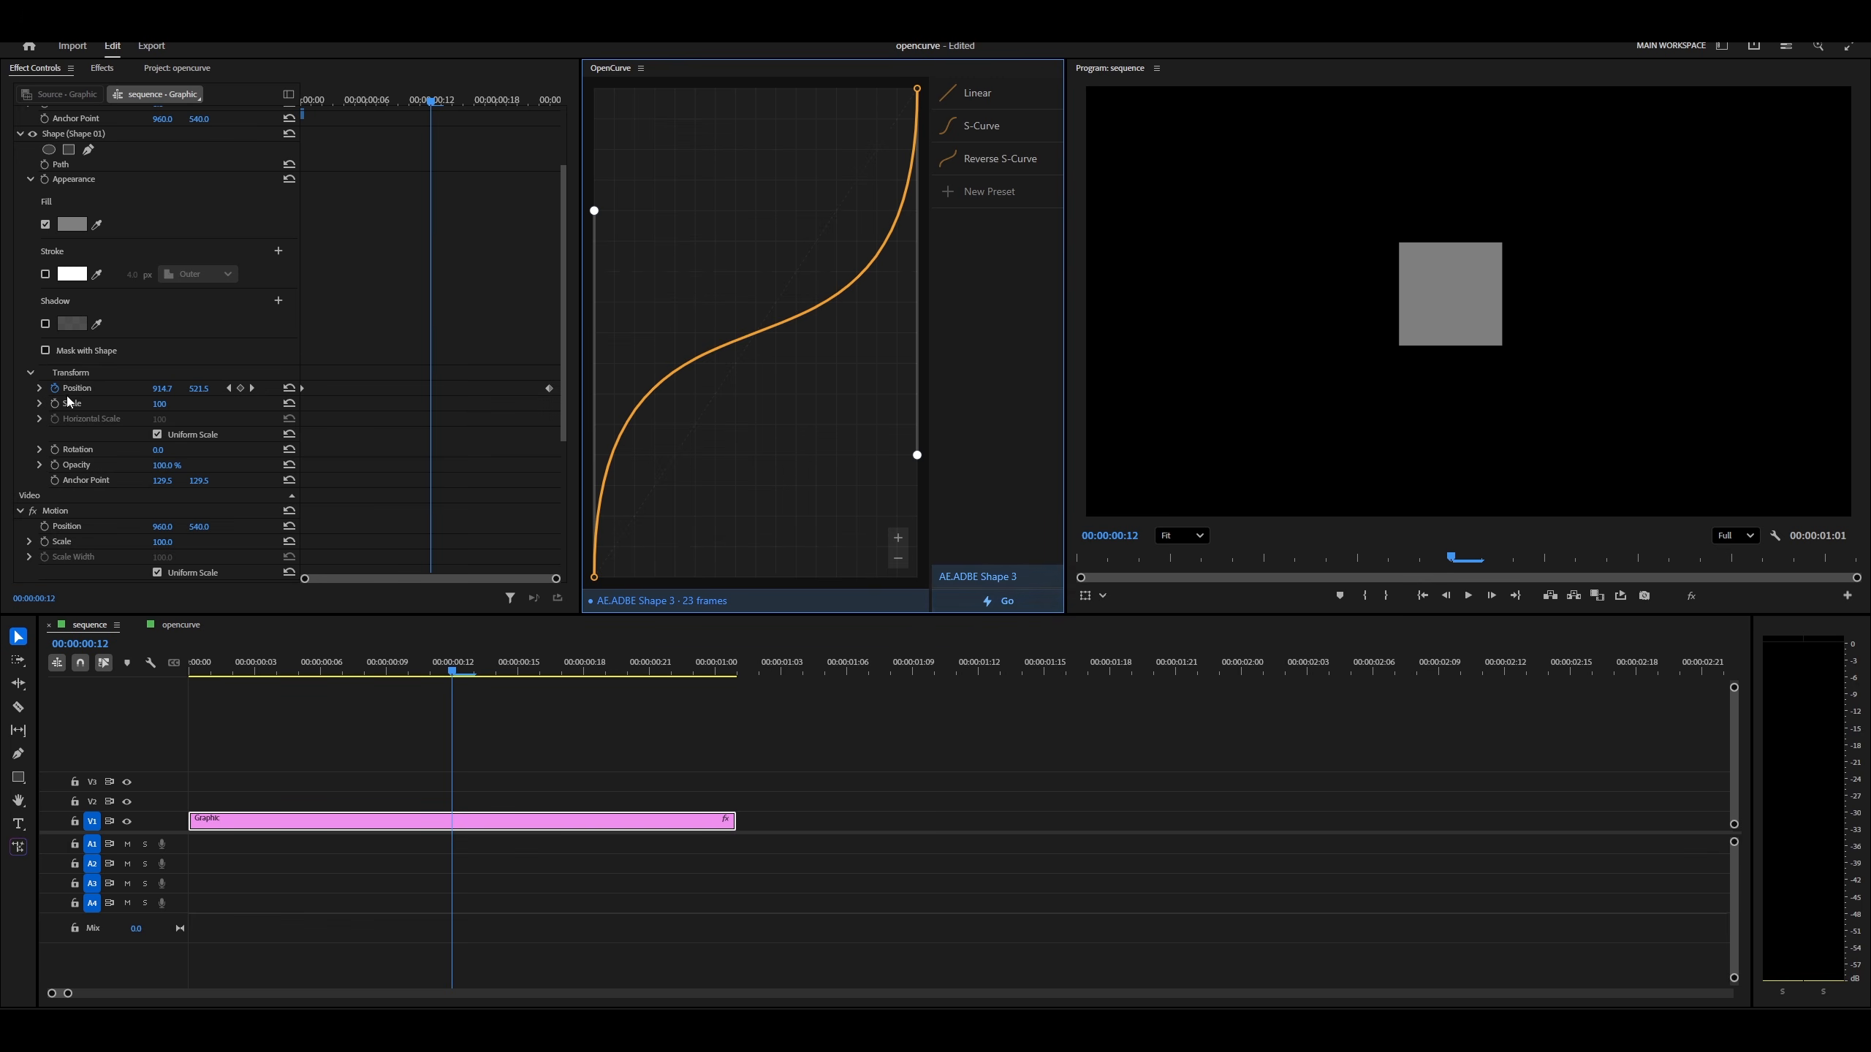
left_click(948, 605)
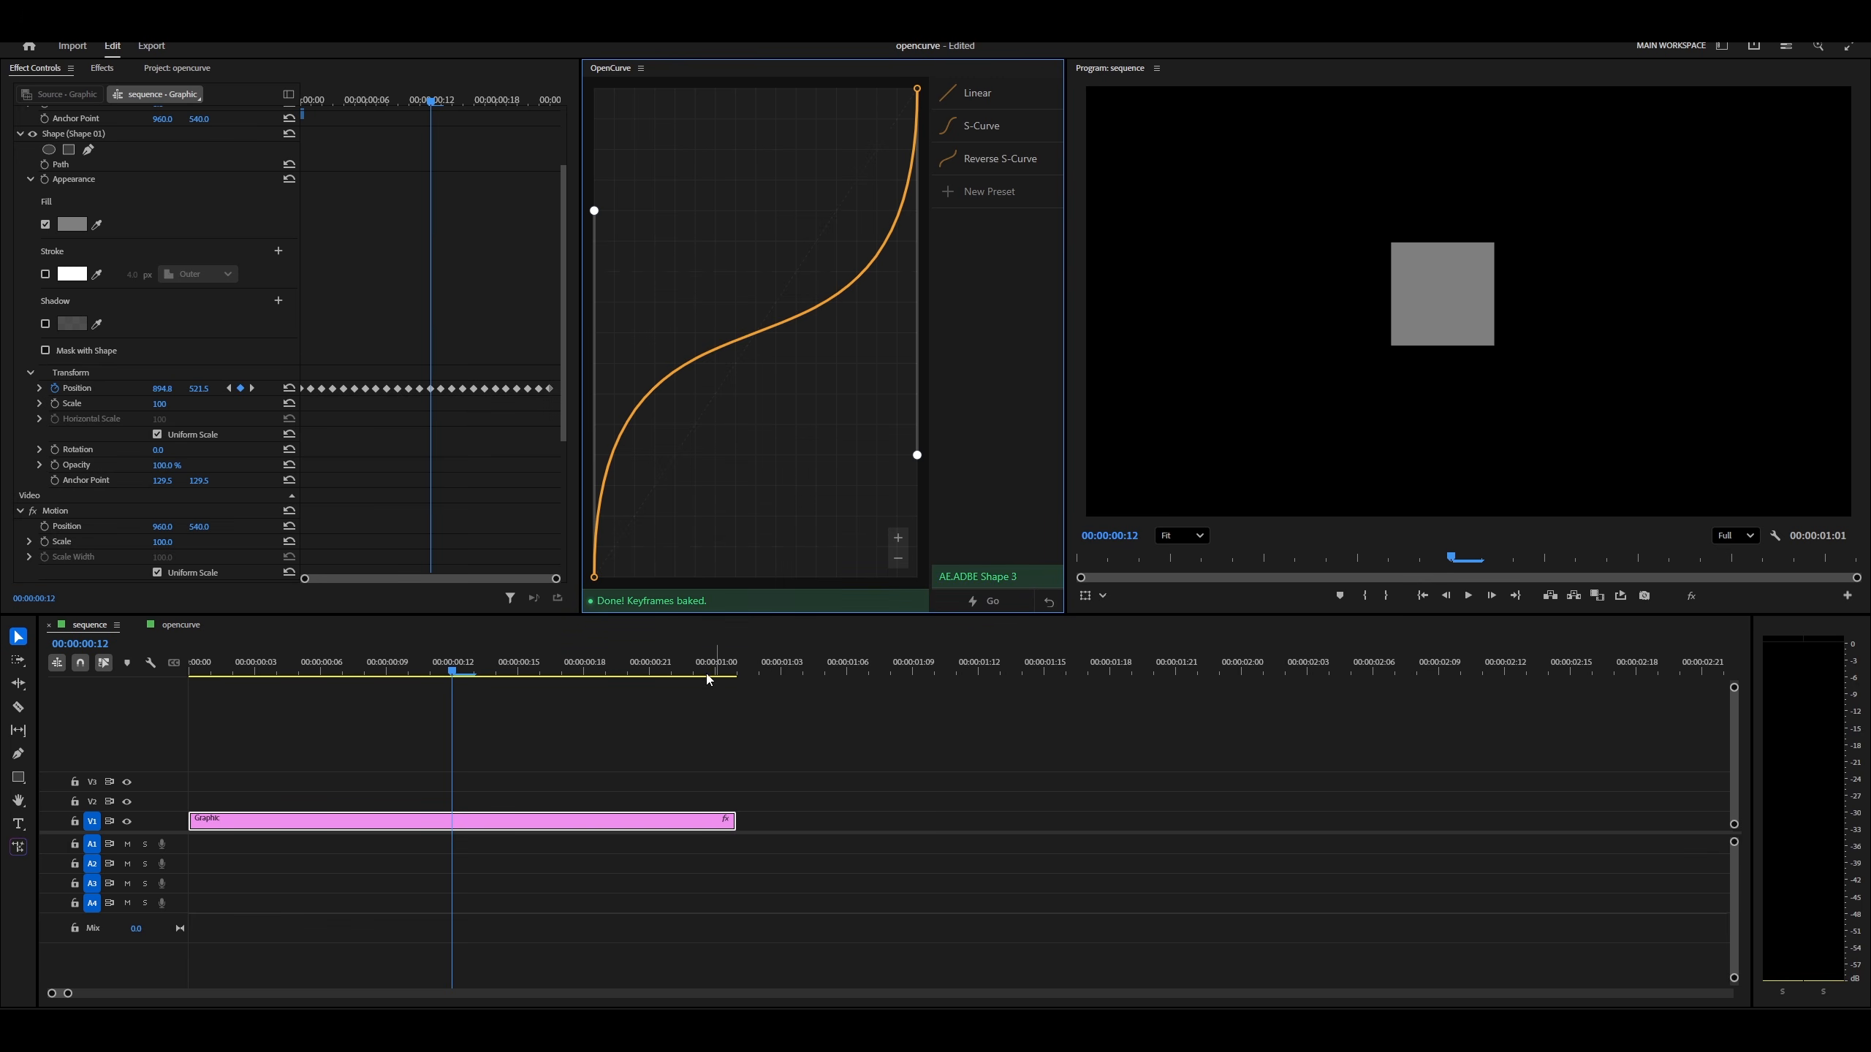
Play back the square's movement with the custom curve from the start of the sequence
left_click_drag(435, 667, 188, 667)
left_click(877, 744)
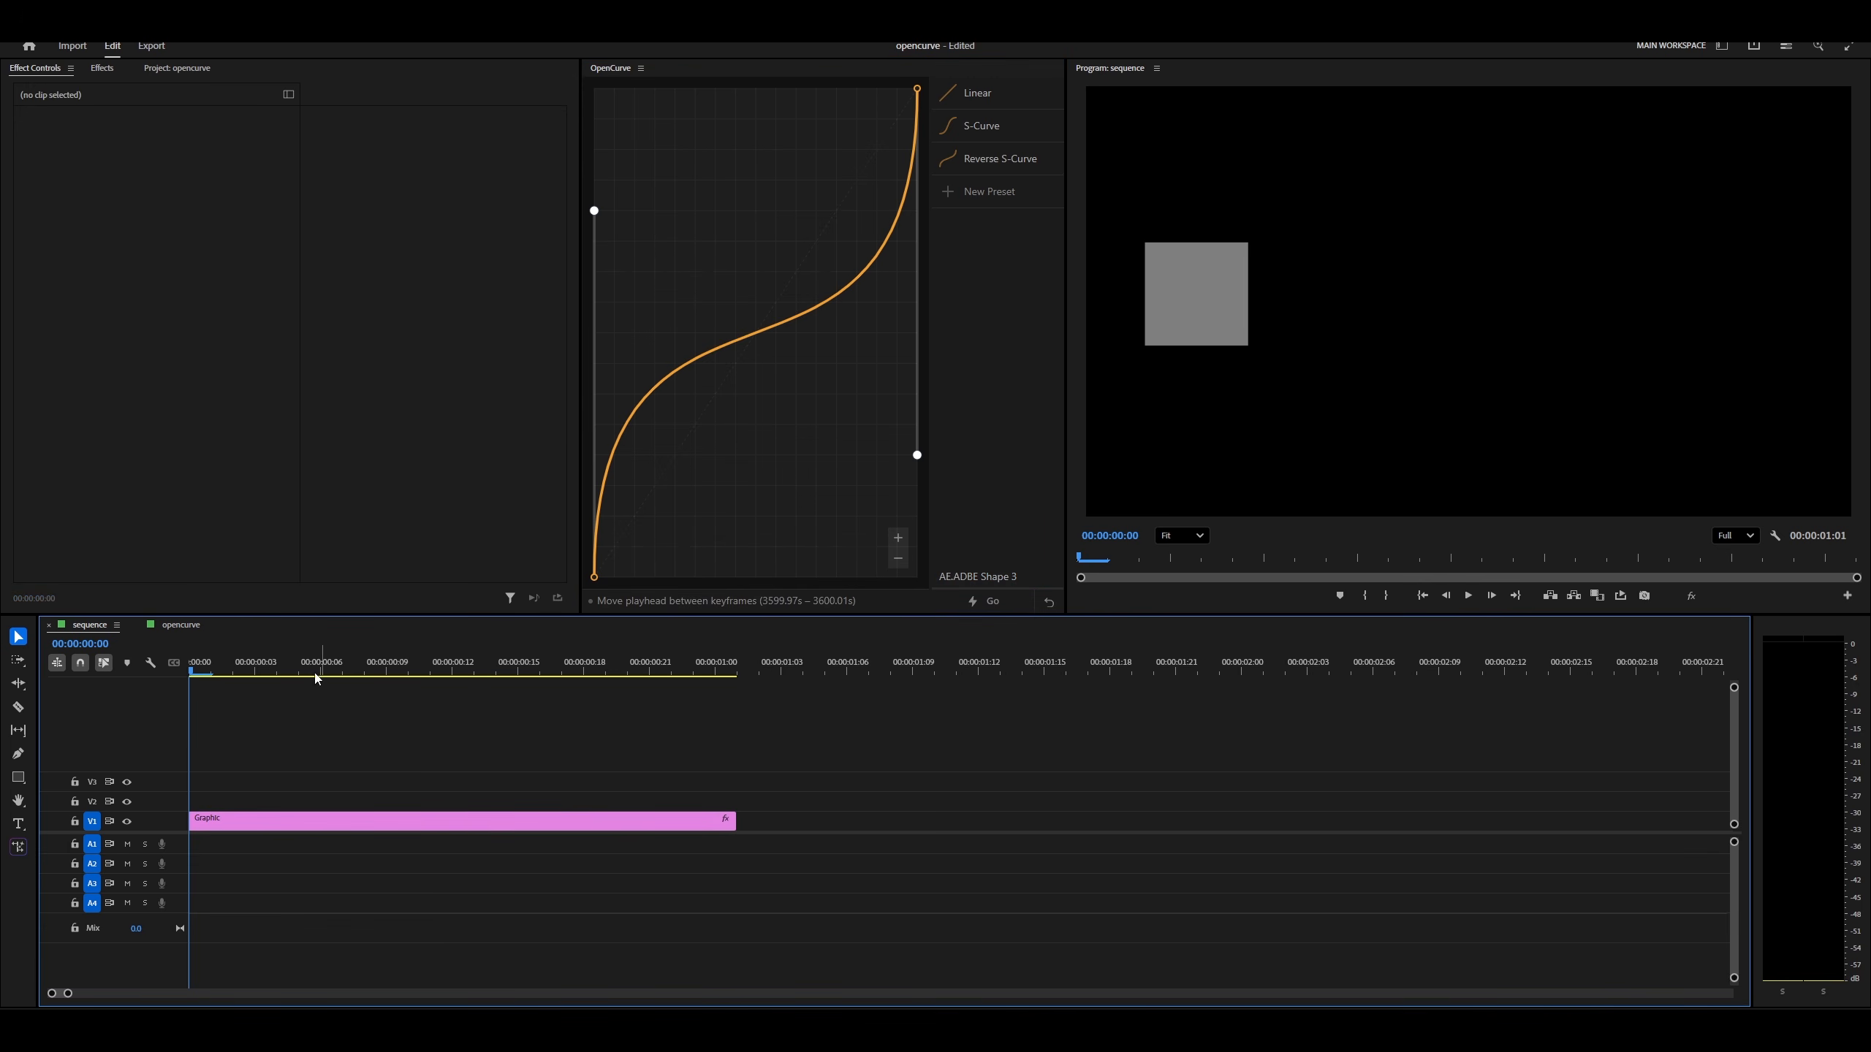
key("space")
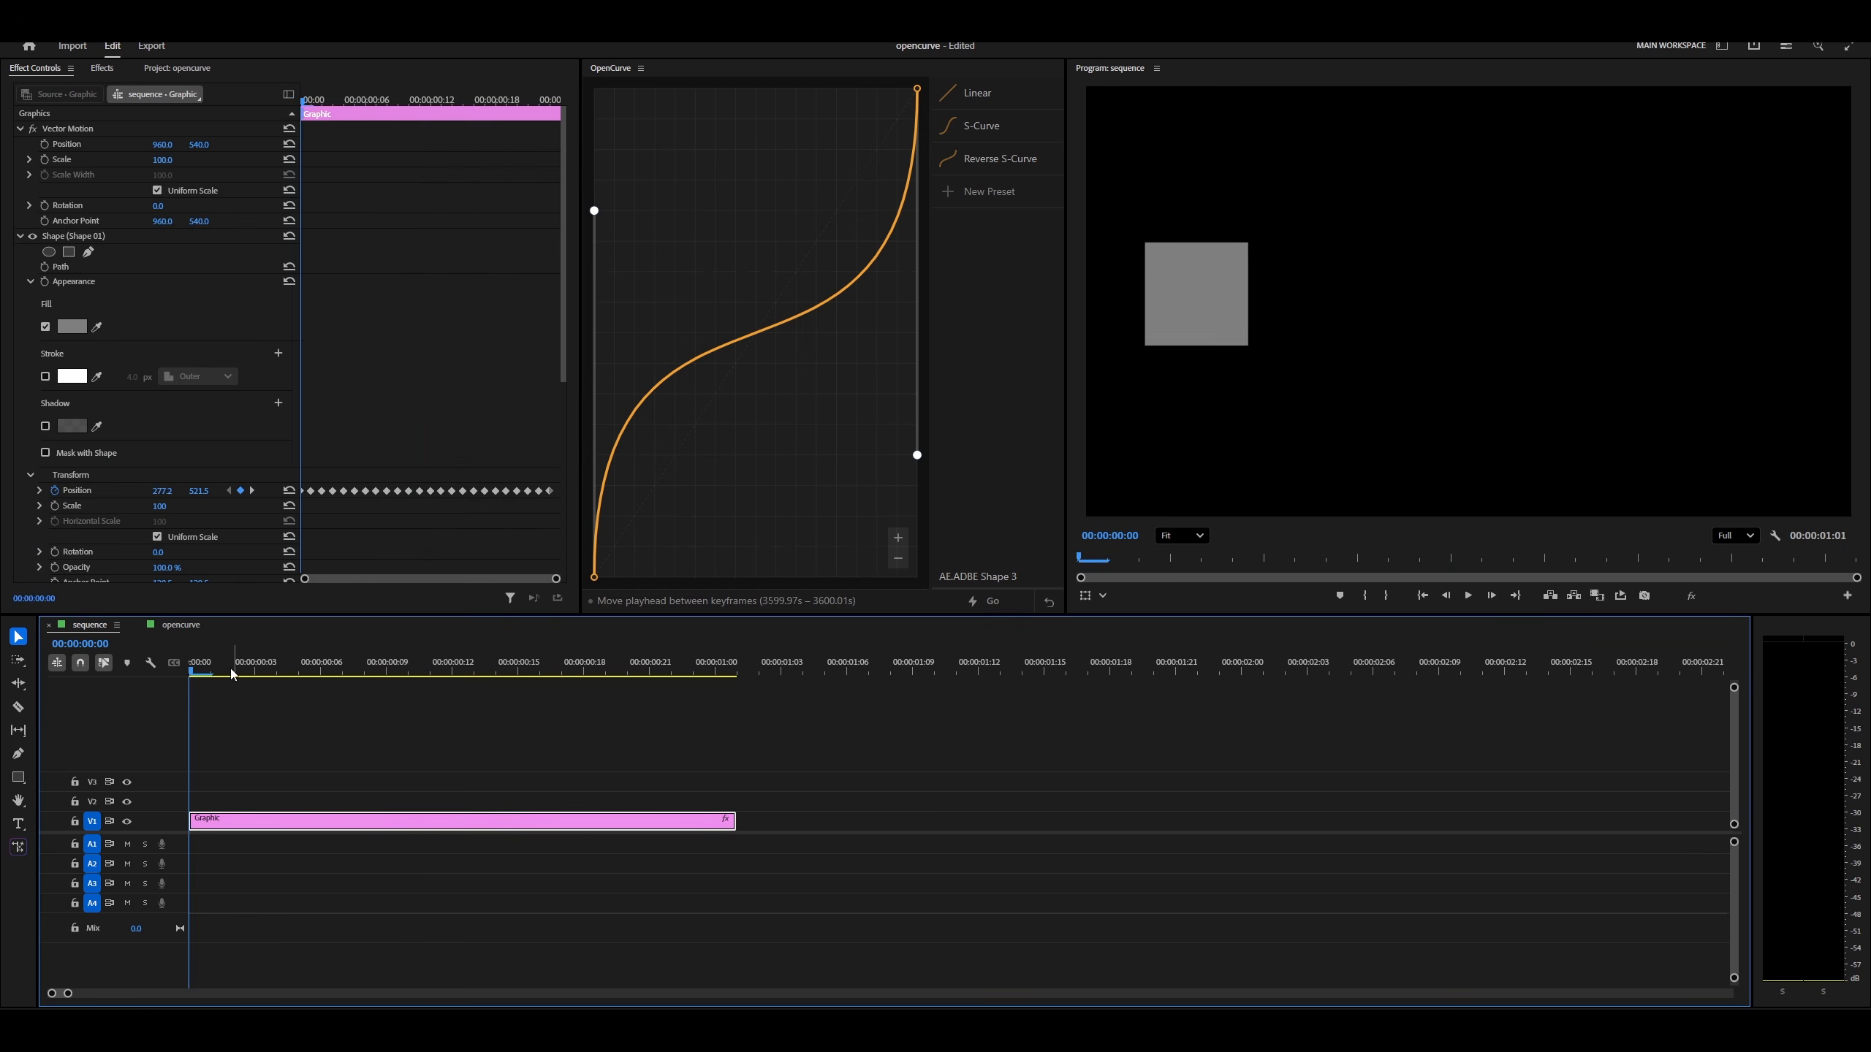
key("space")
key("space")
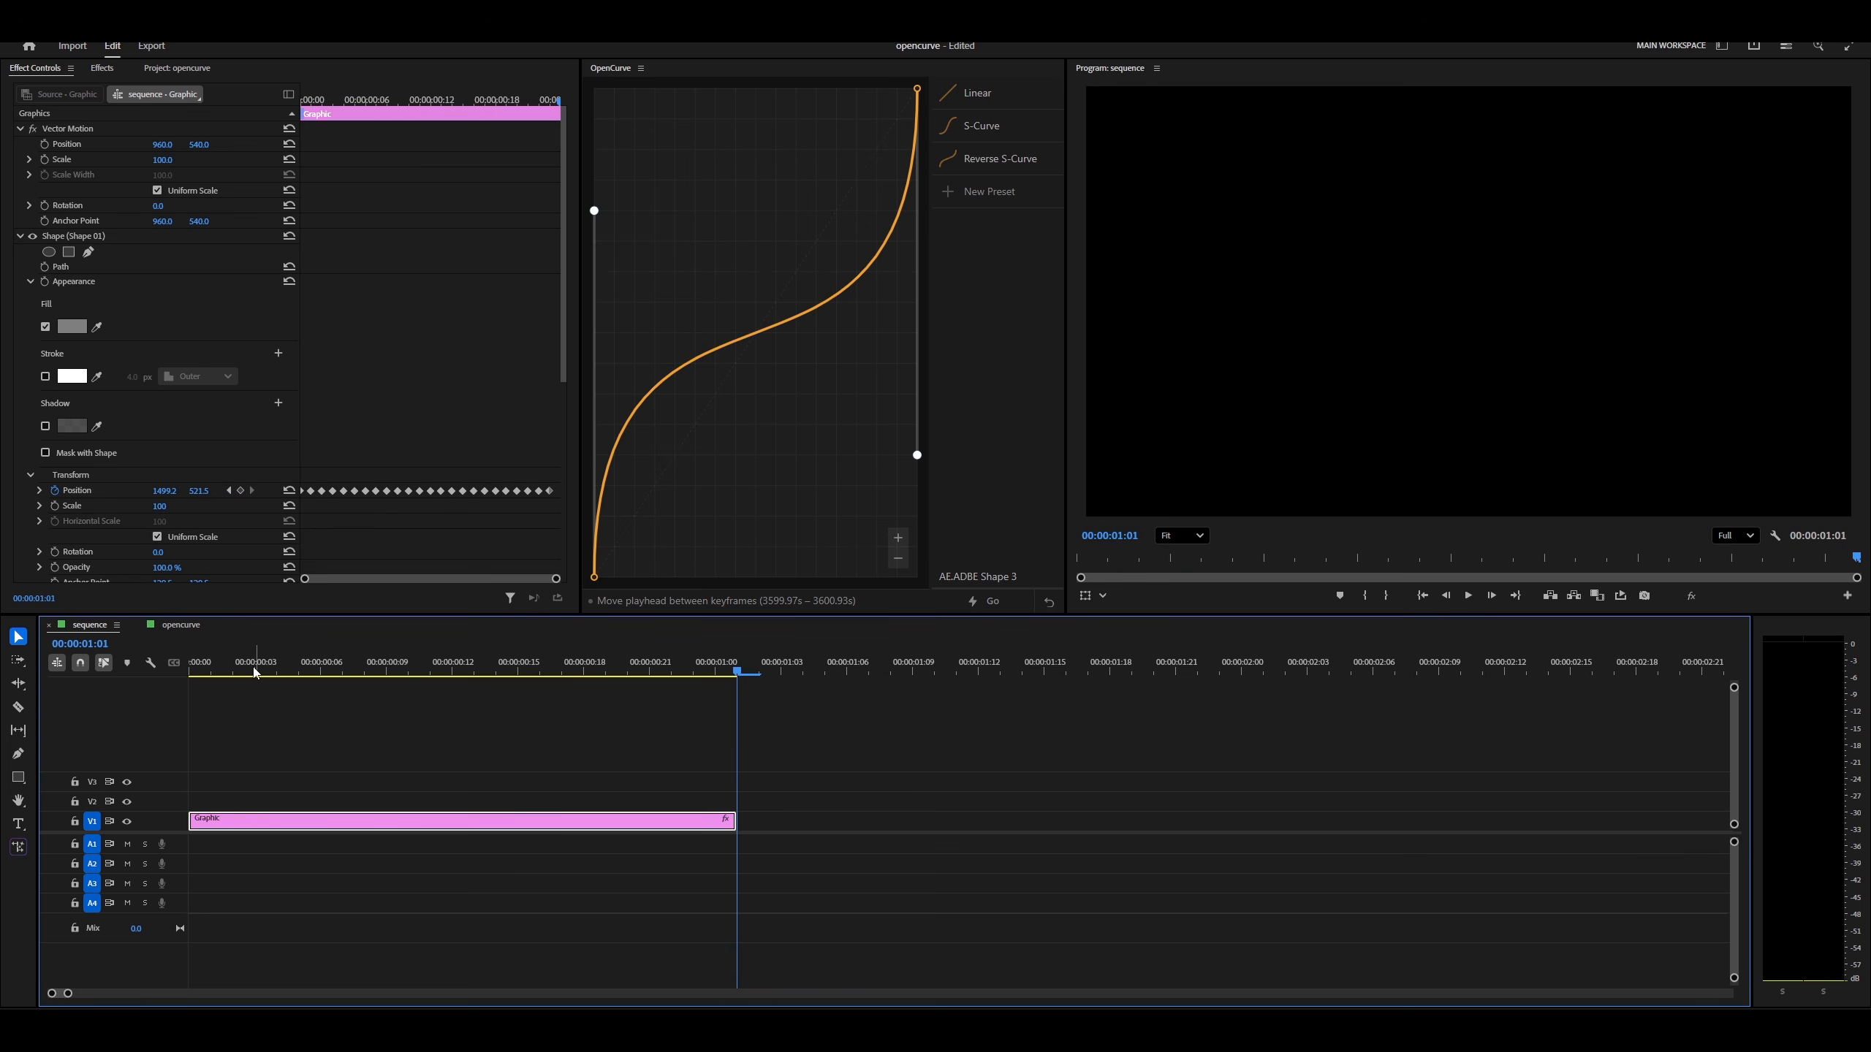
left_click_drag(254, 672, 407, 674)
left_click(412, 282)
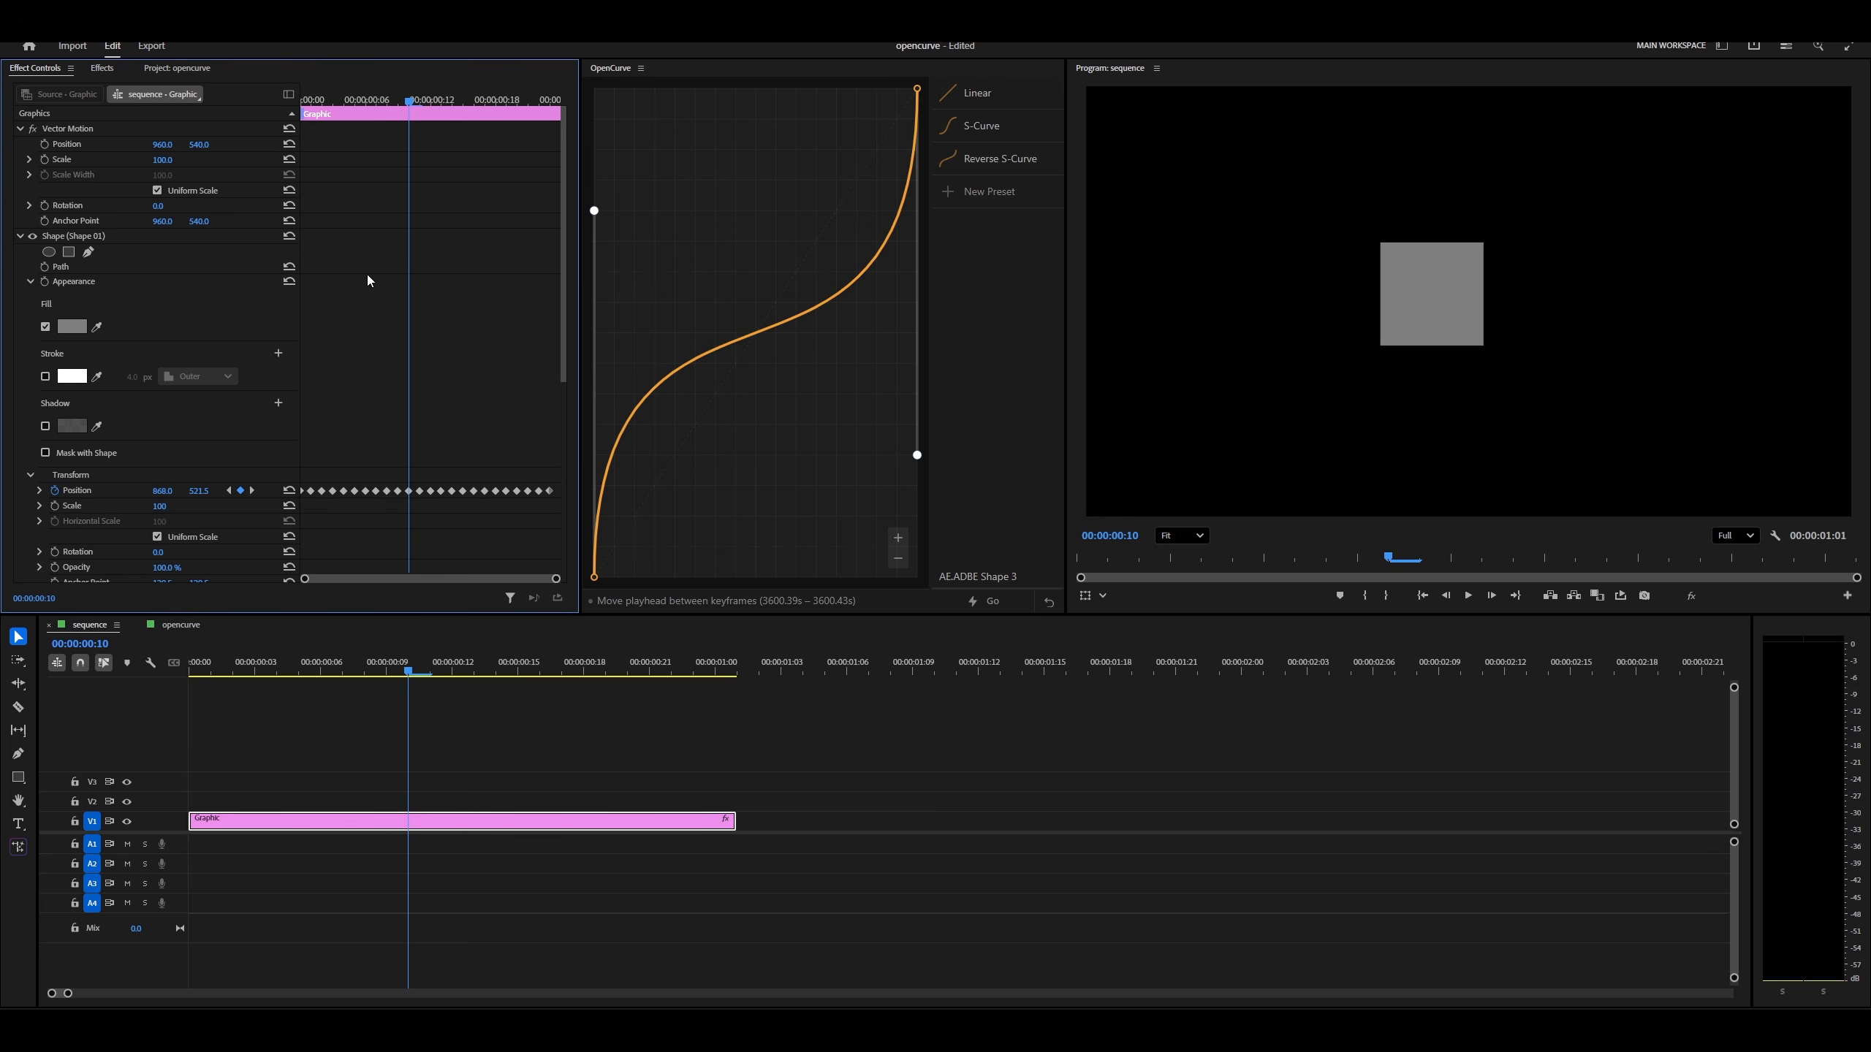
scroll(422, 296, "down", 4)
scroll(422, 297, "up", 4)
scroll(389, 413, "down", 2)
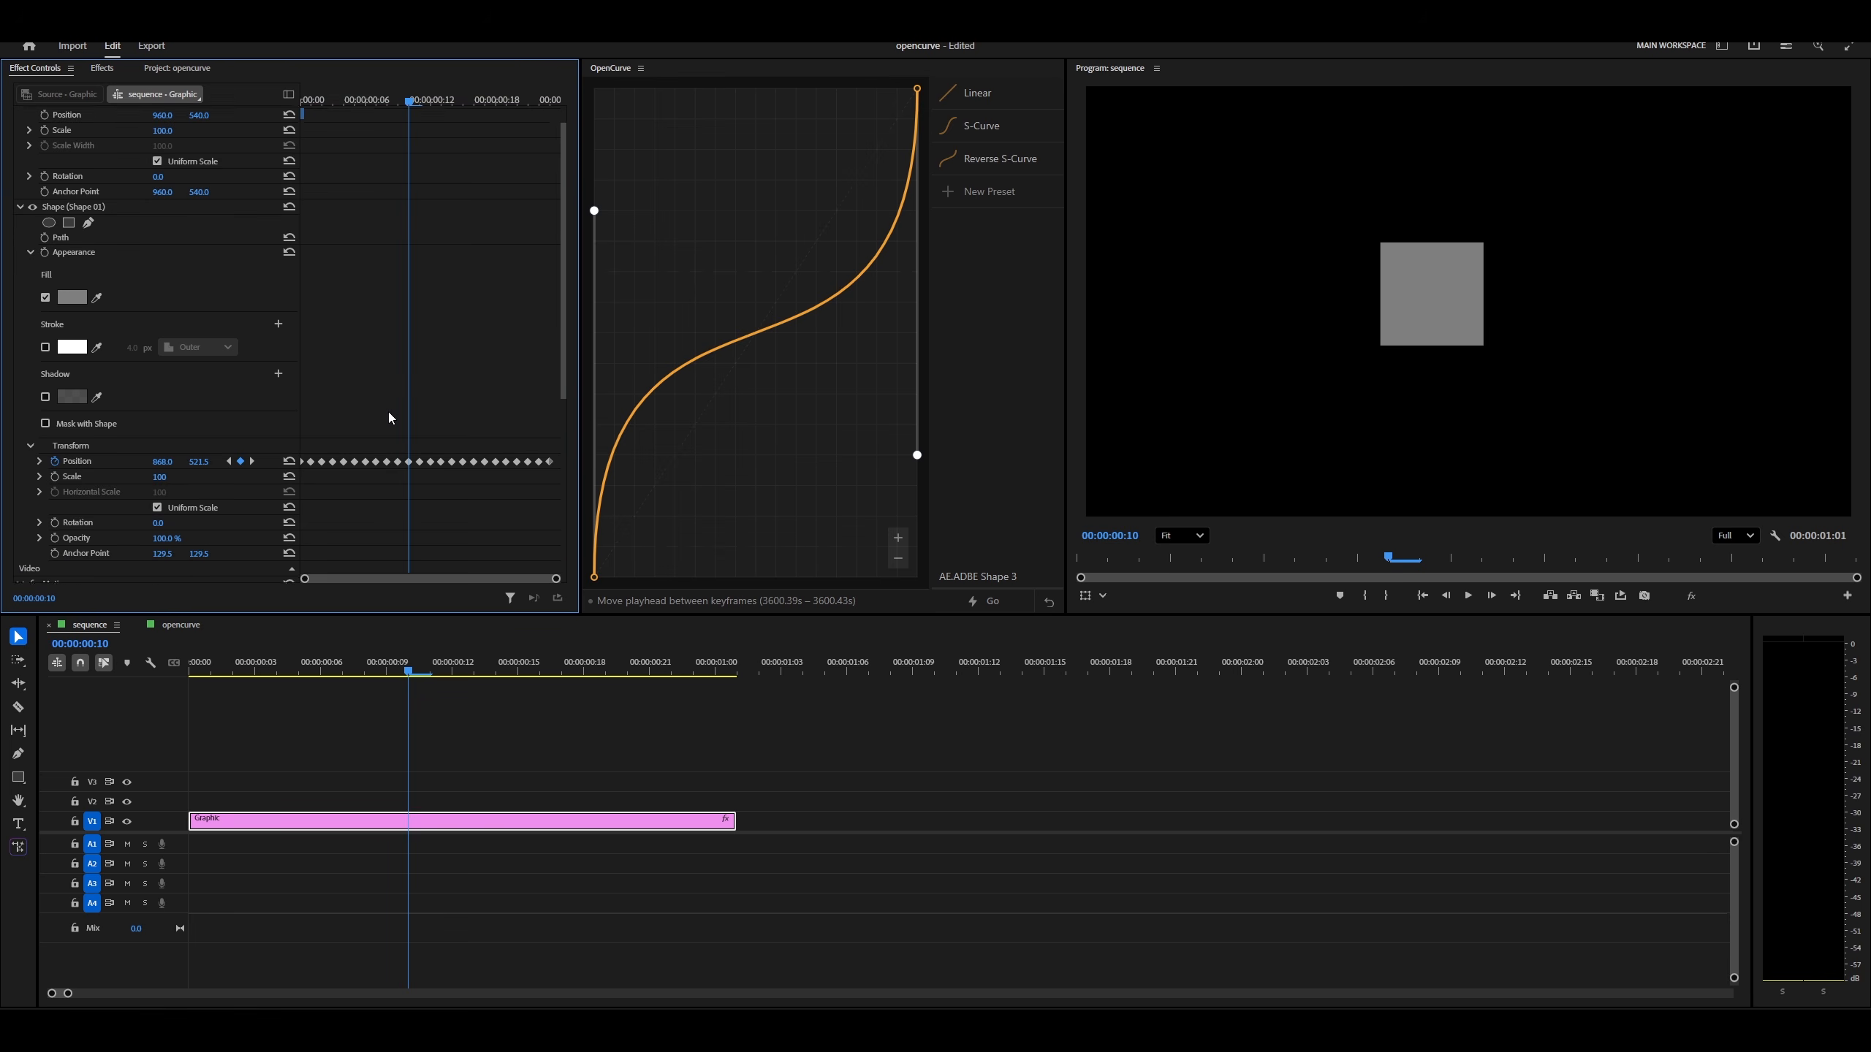
scroll(346, 428, "up", 2)
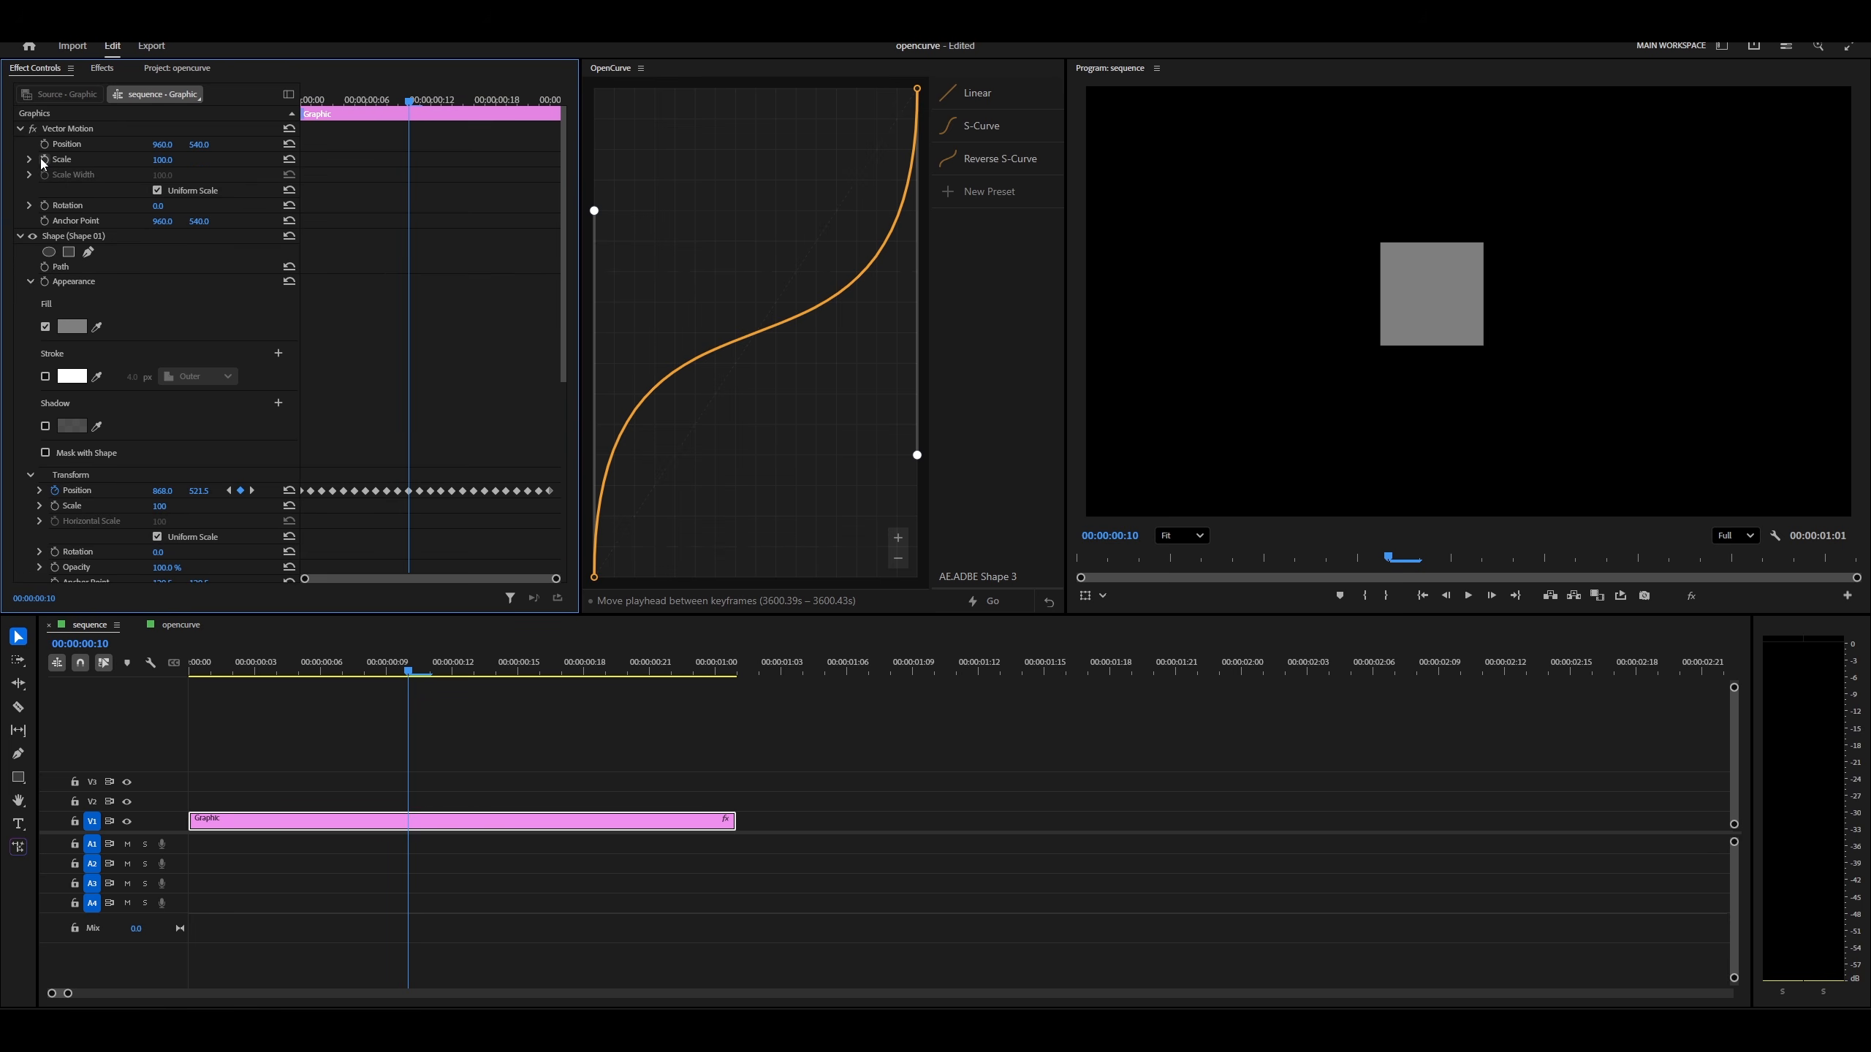
Add a Vector Motion Scale keyframe at 00:00:00:00 and a second one at 00:00:00:23 with Scale set to 150
key("Home")
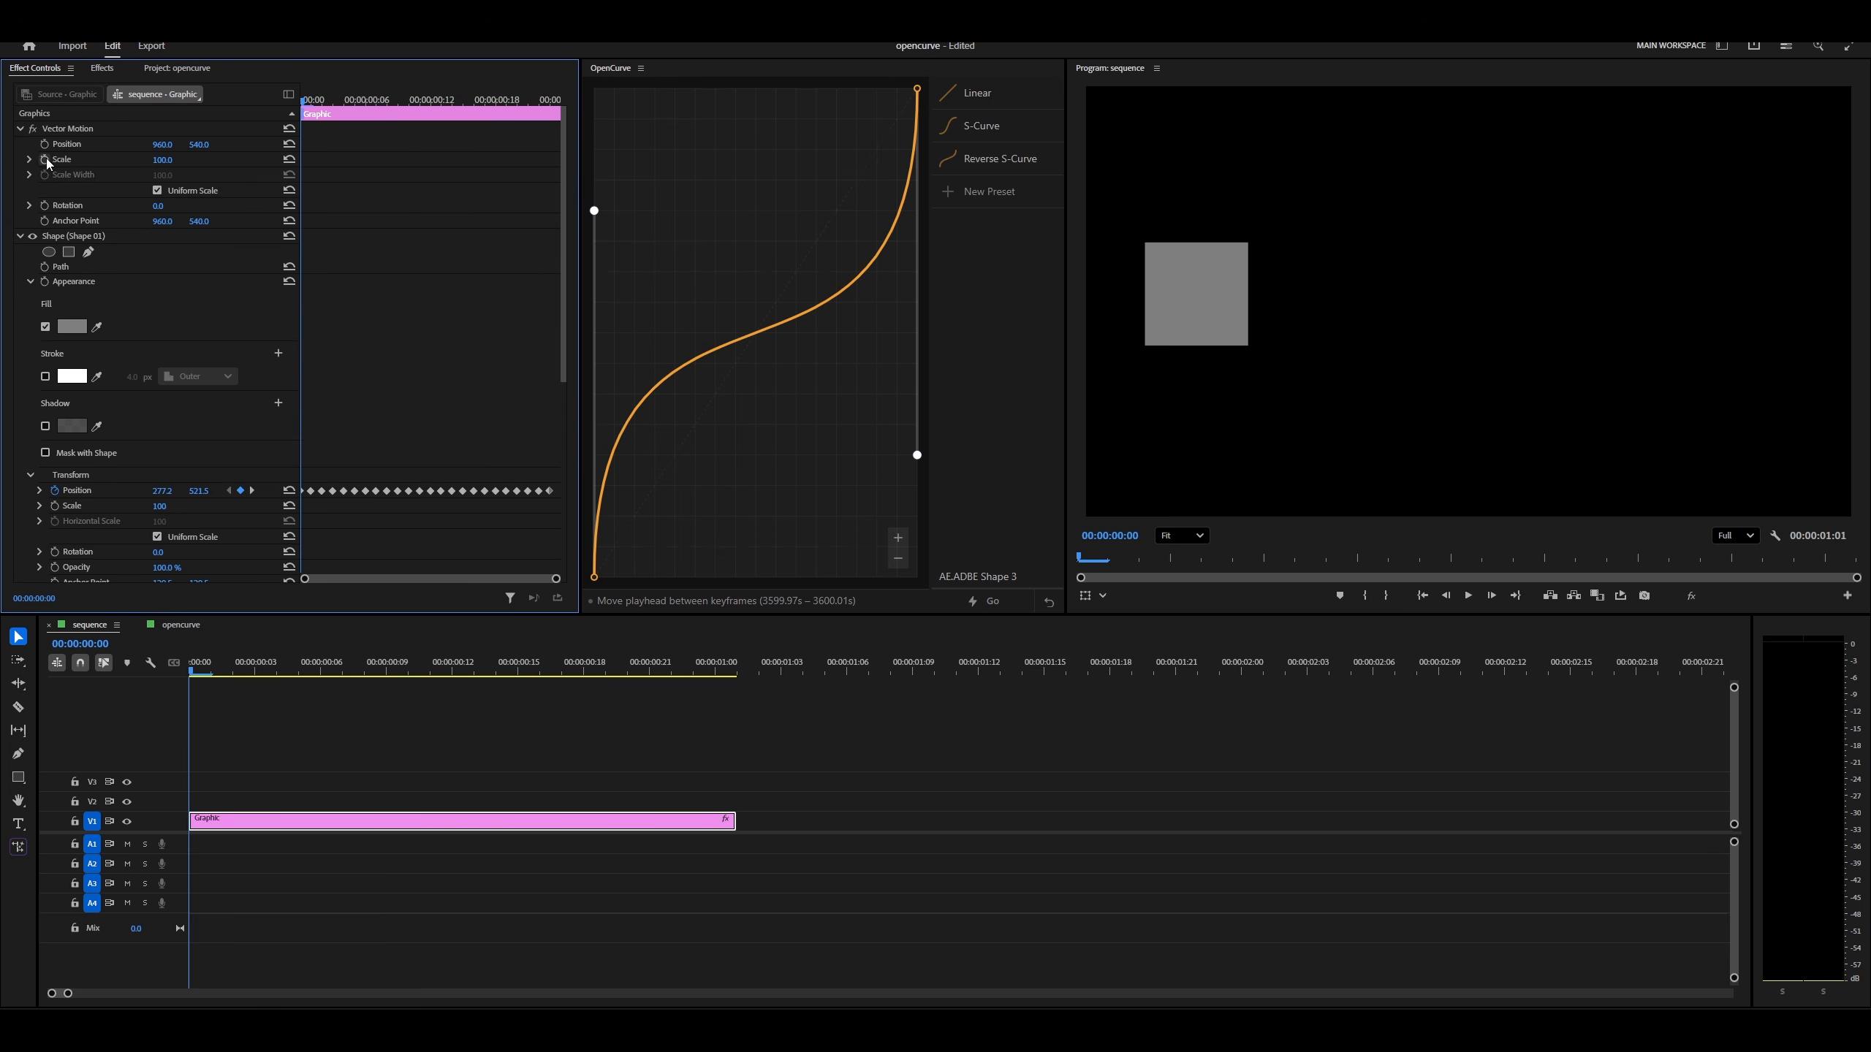
left_click(45, 159)
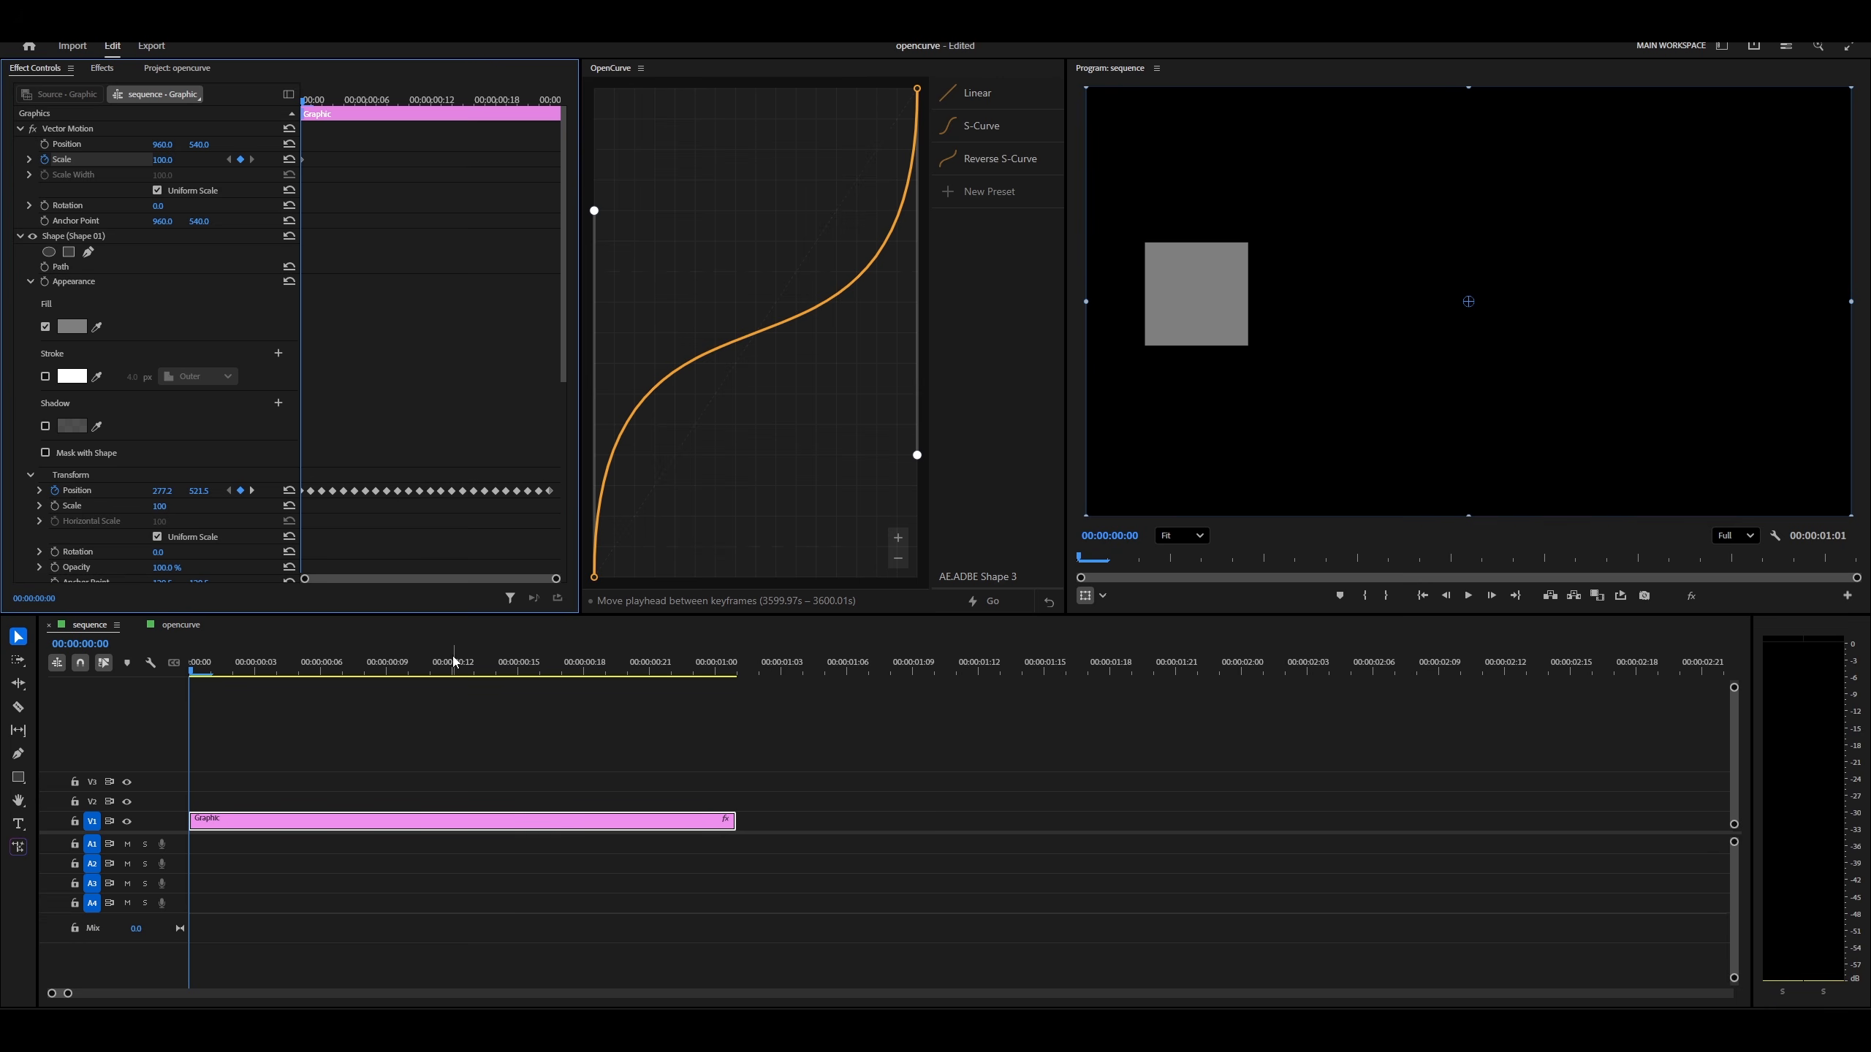
left_click_drag(371, 667, 696, 682)
left_click(412, 307)
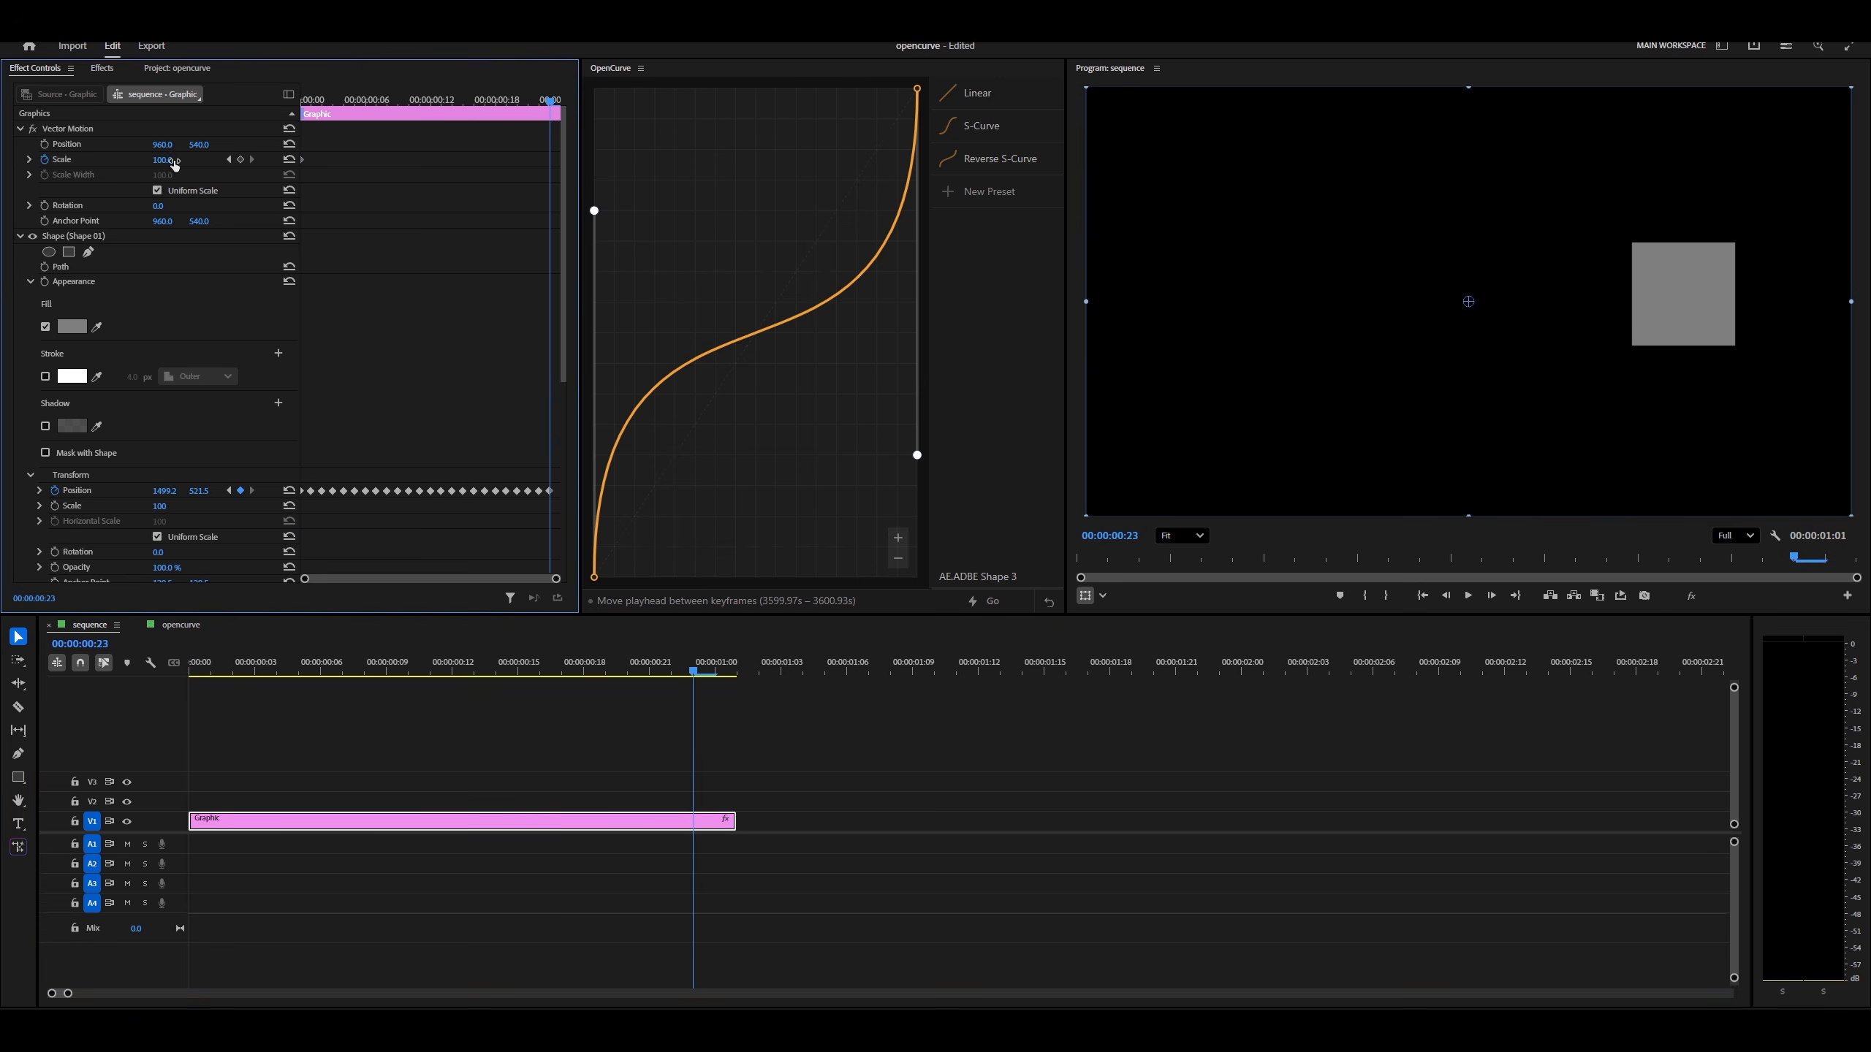
left_click(174, 163)
type("150")
key("Return")
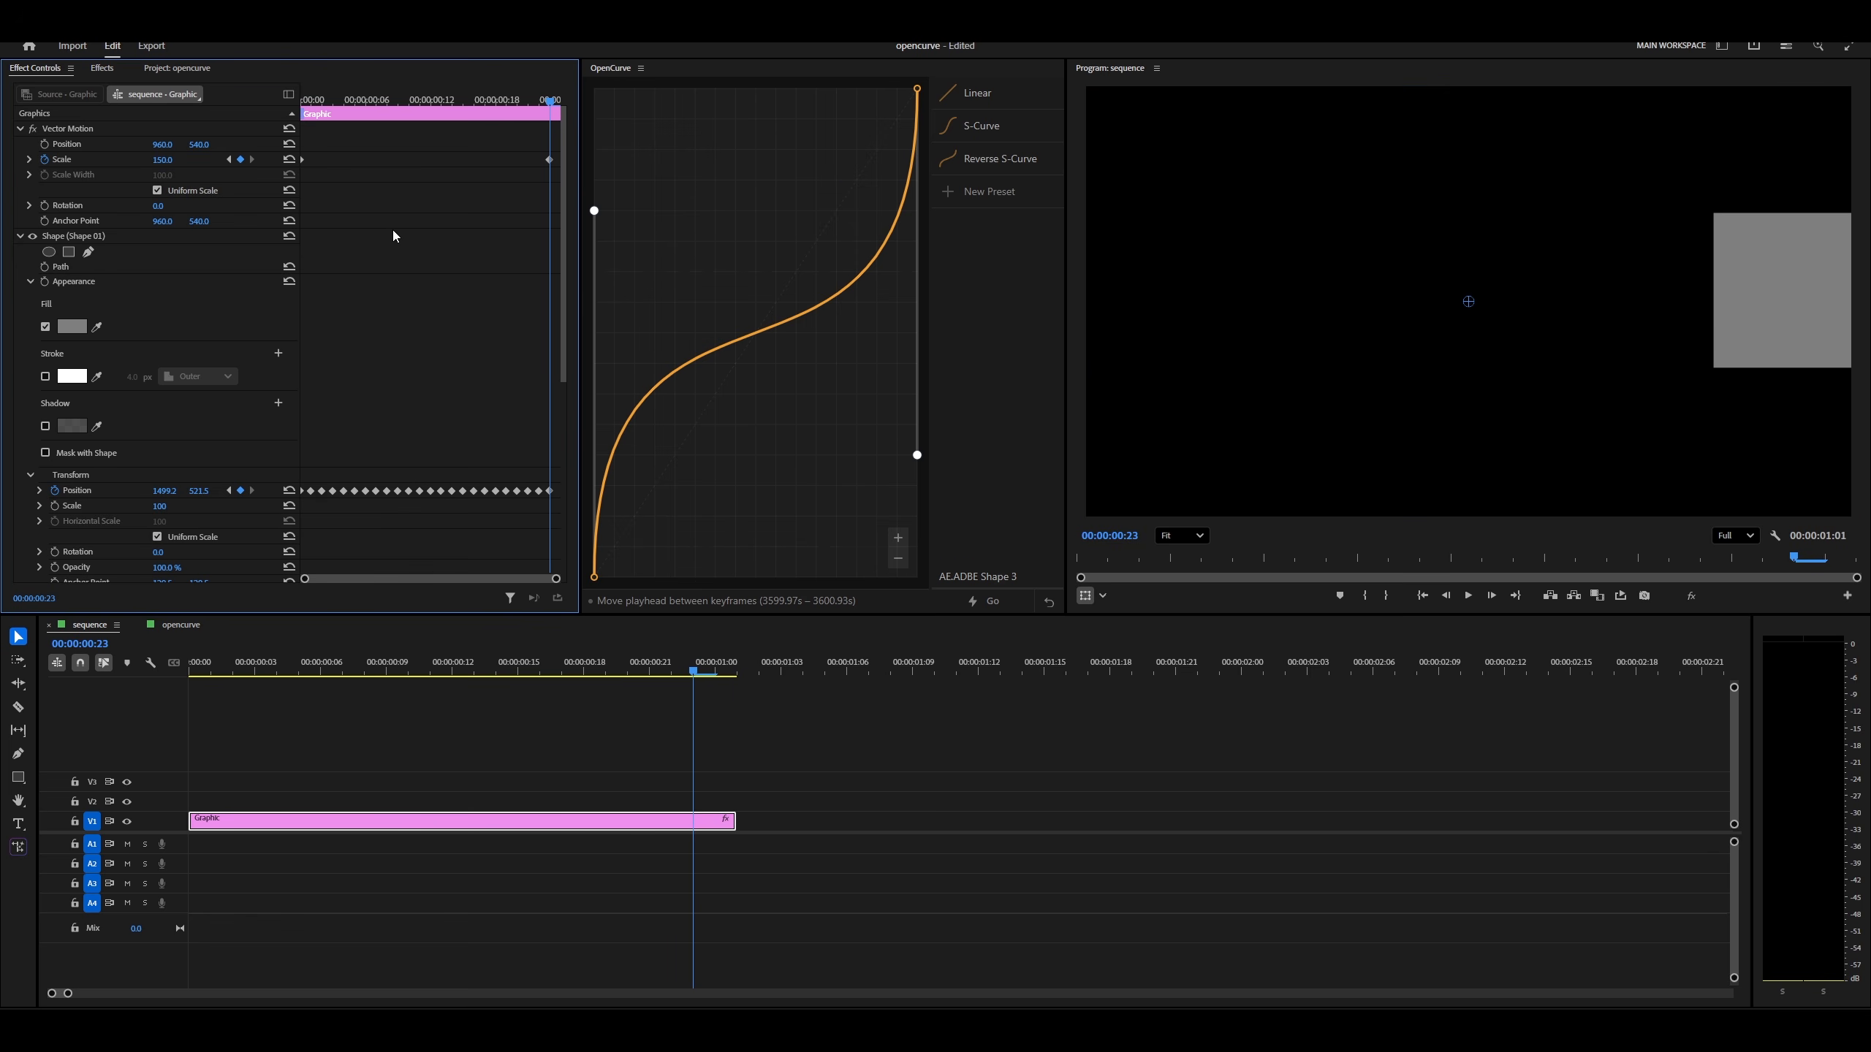
Place the playhead between the Scale keyframes and bake the custom curve onto AE.ADBE Graphic Group 1 only
key("Home")
left_click_drag(303, 100, 440, 147)
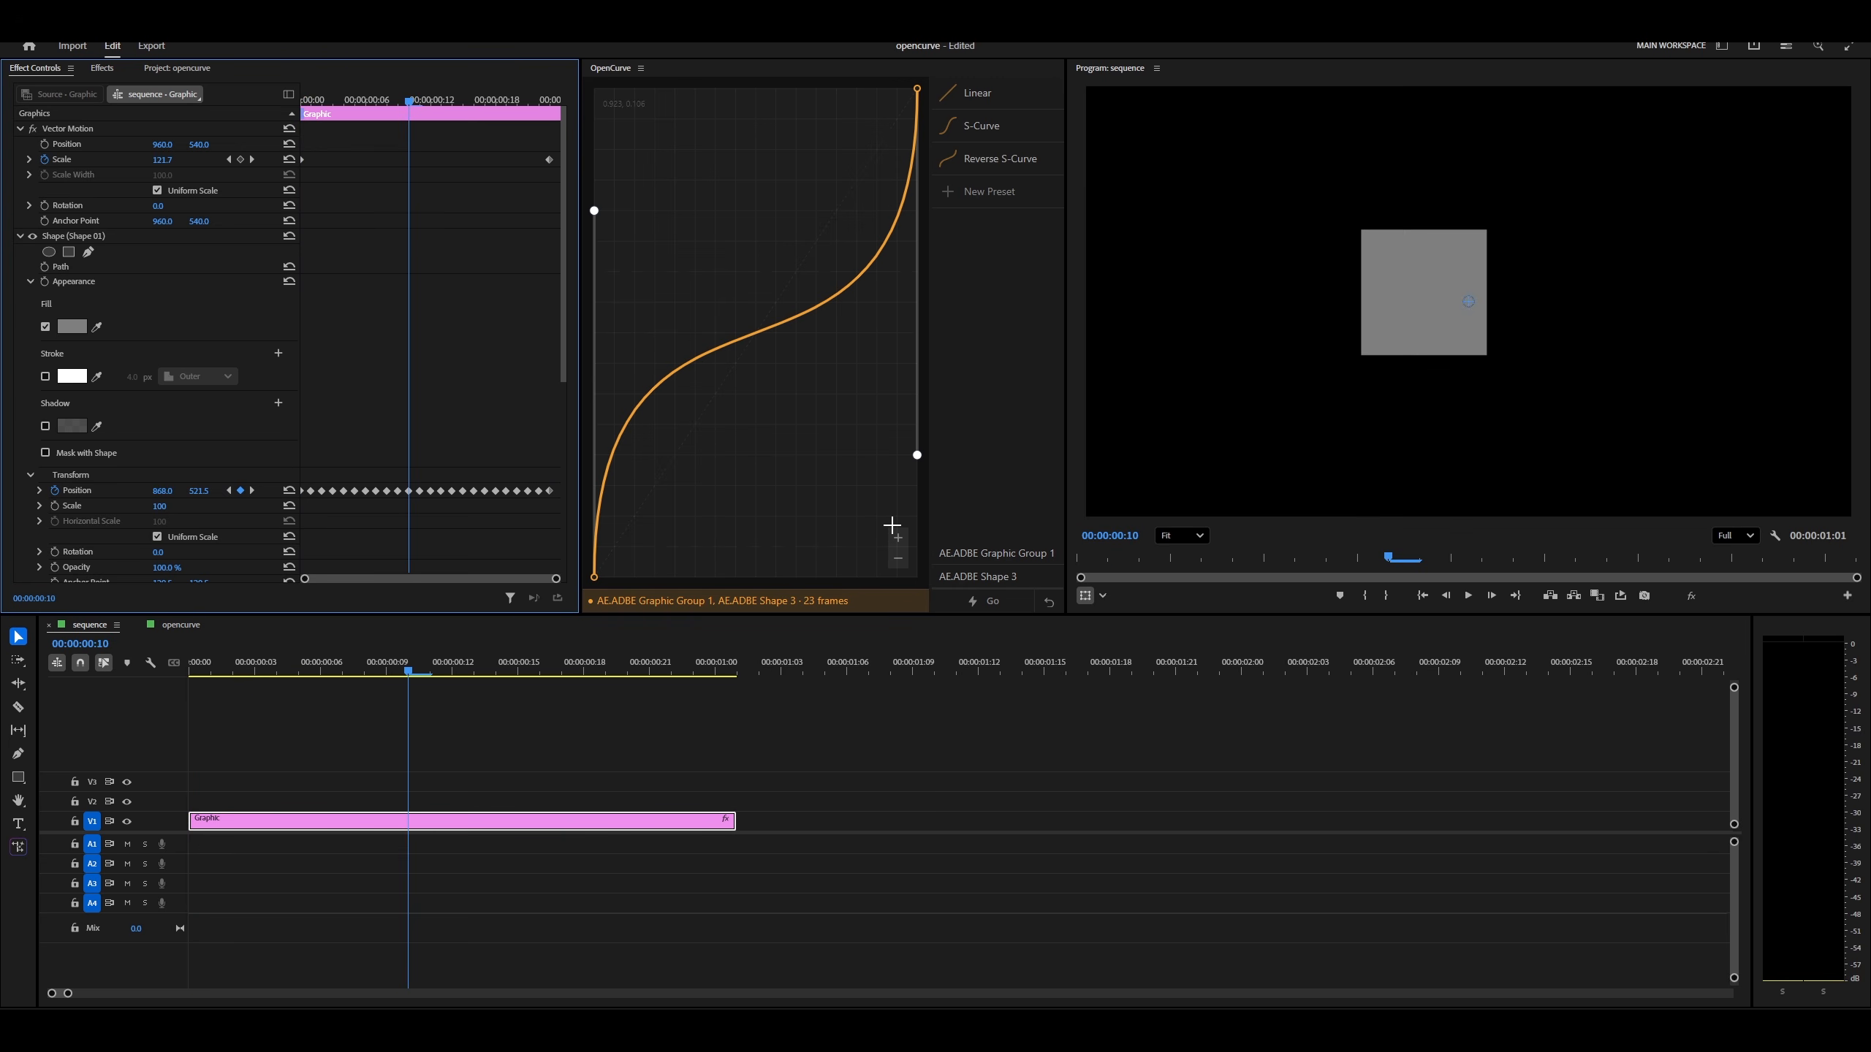
left_click(1011, 554)
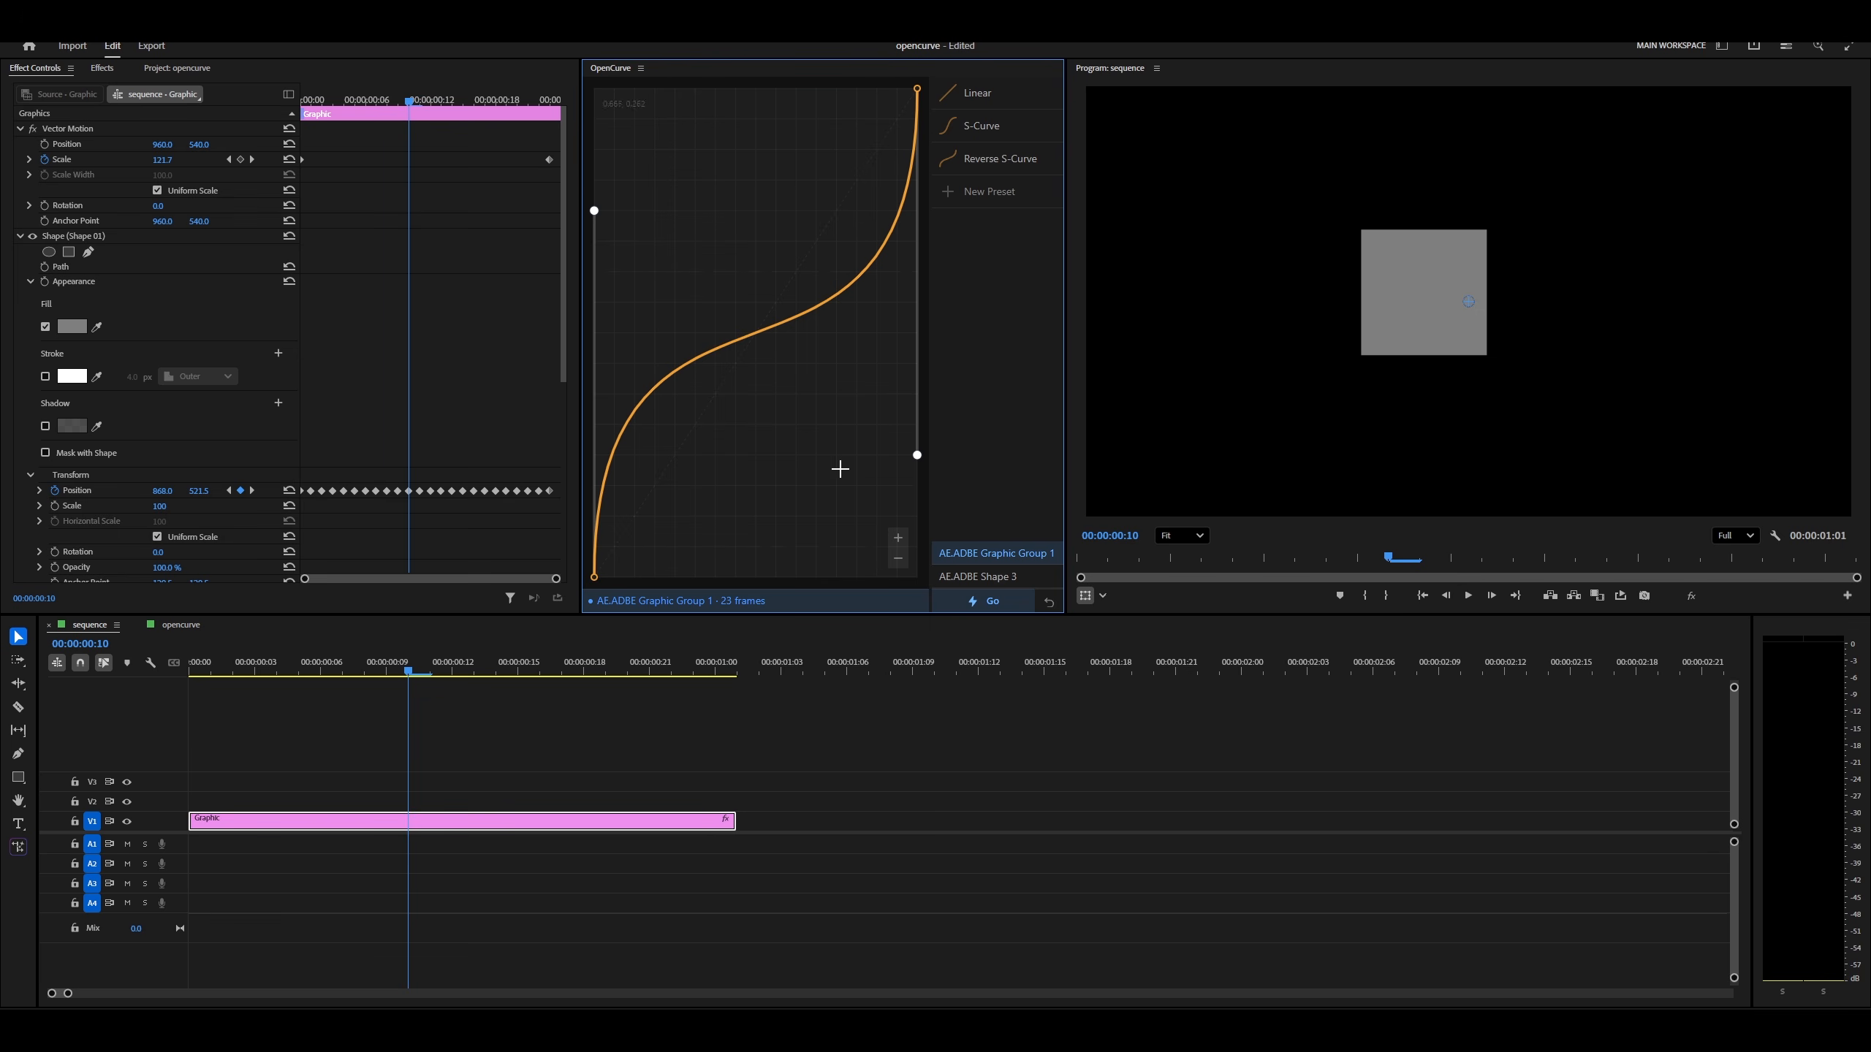
left_click(993, 586)
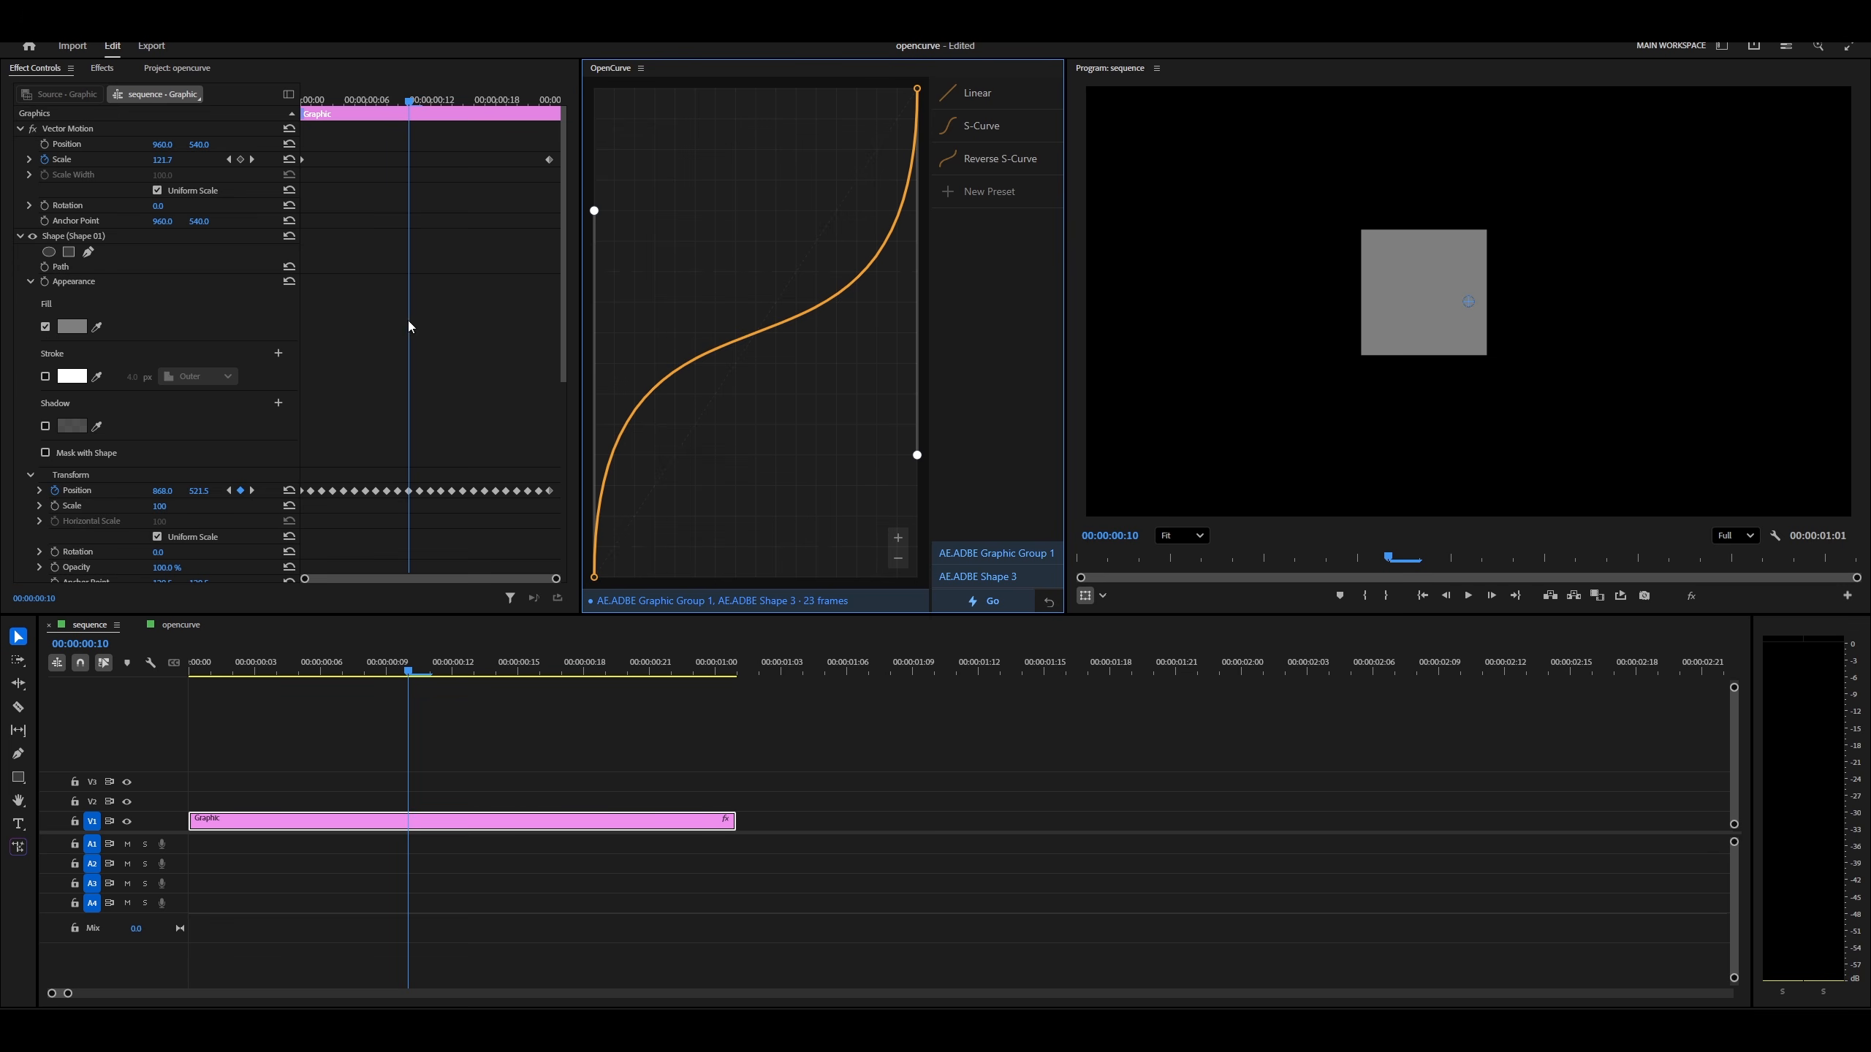
left_click(990, 578)
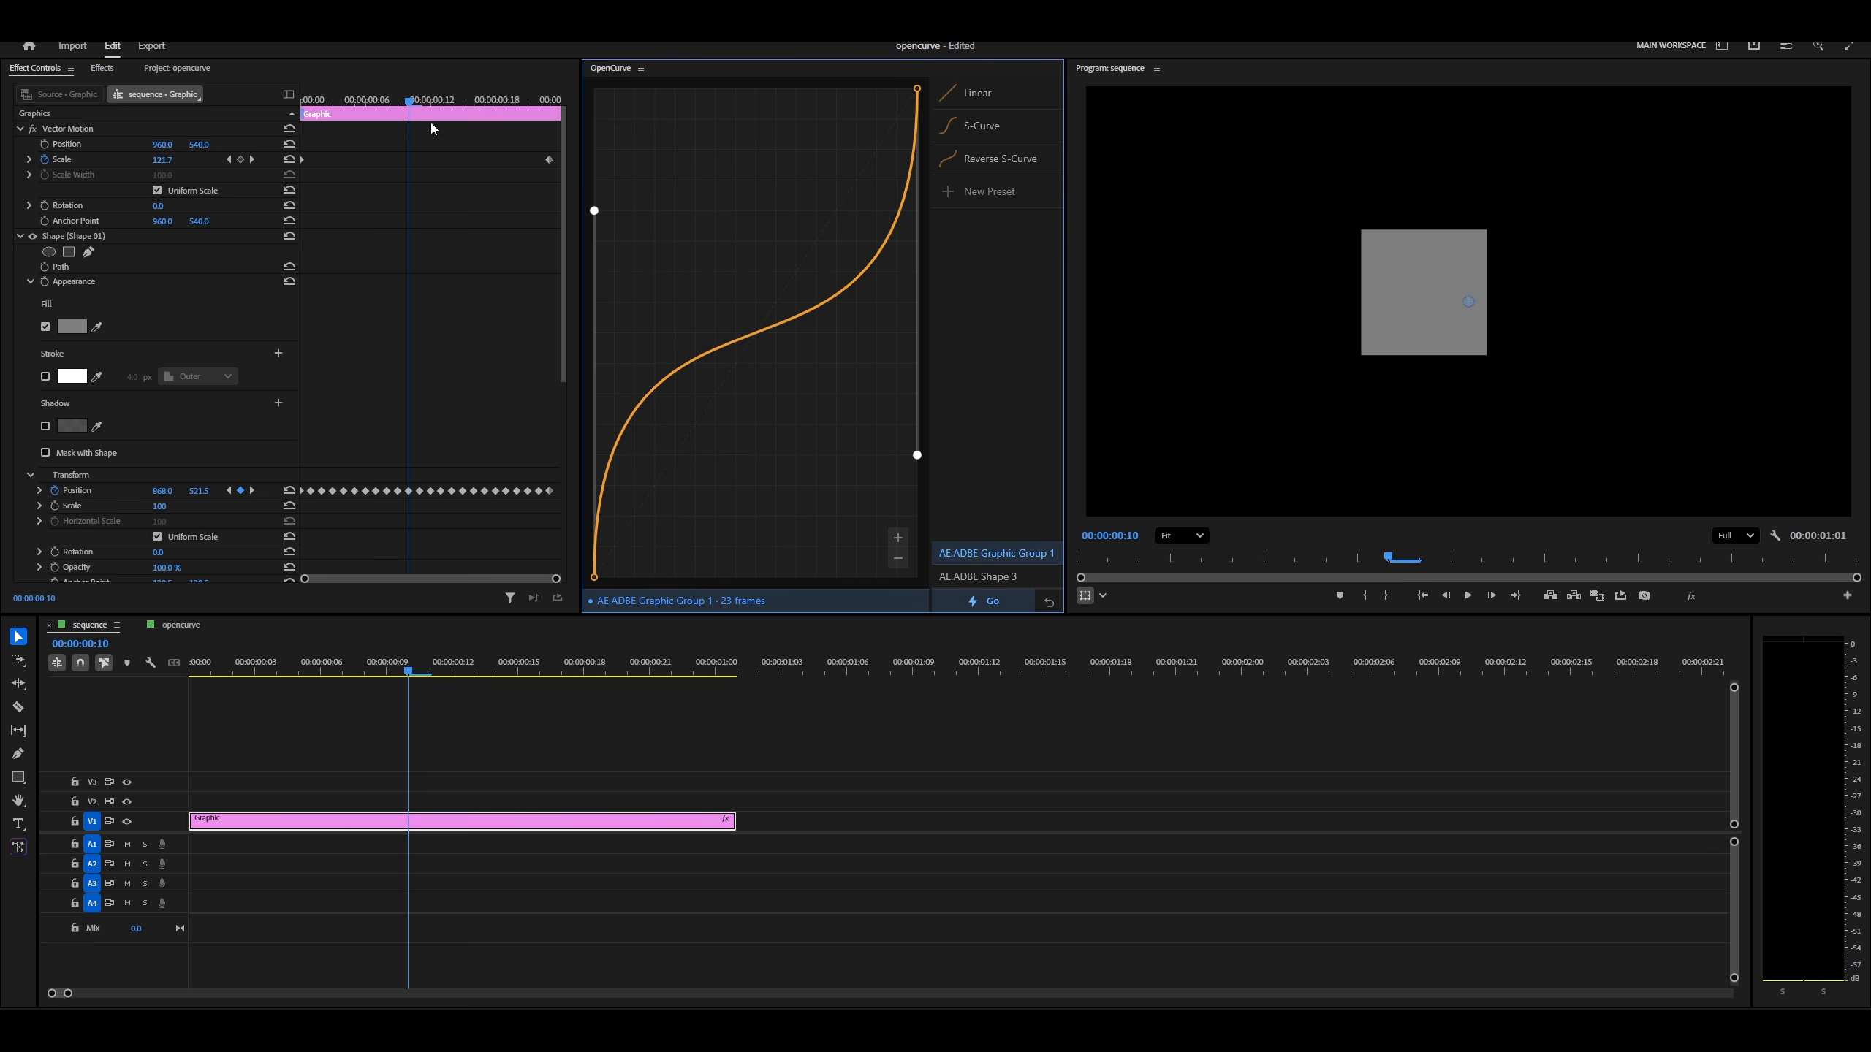
left_click(987, 600)
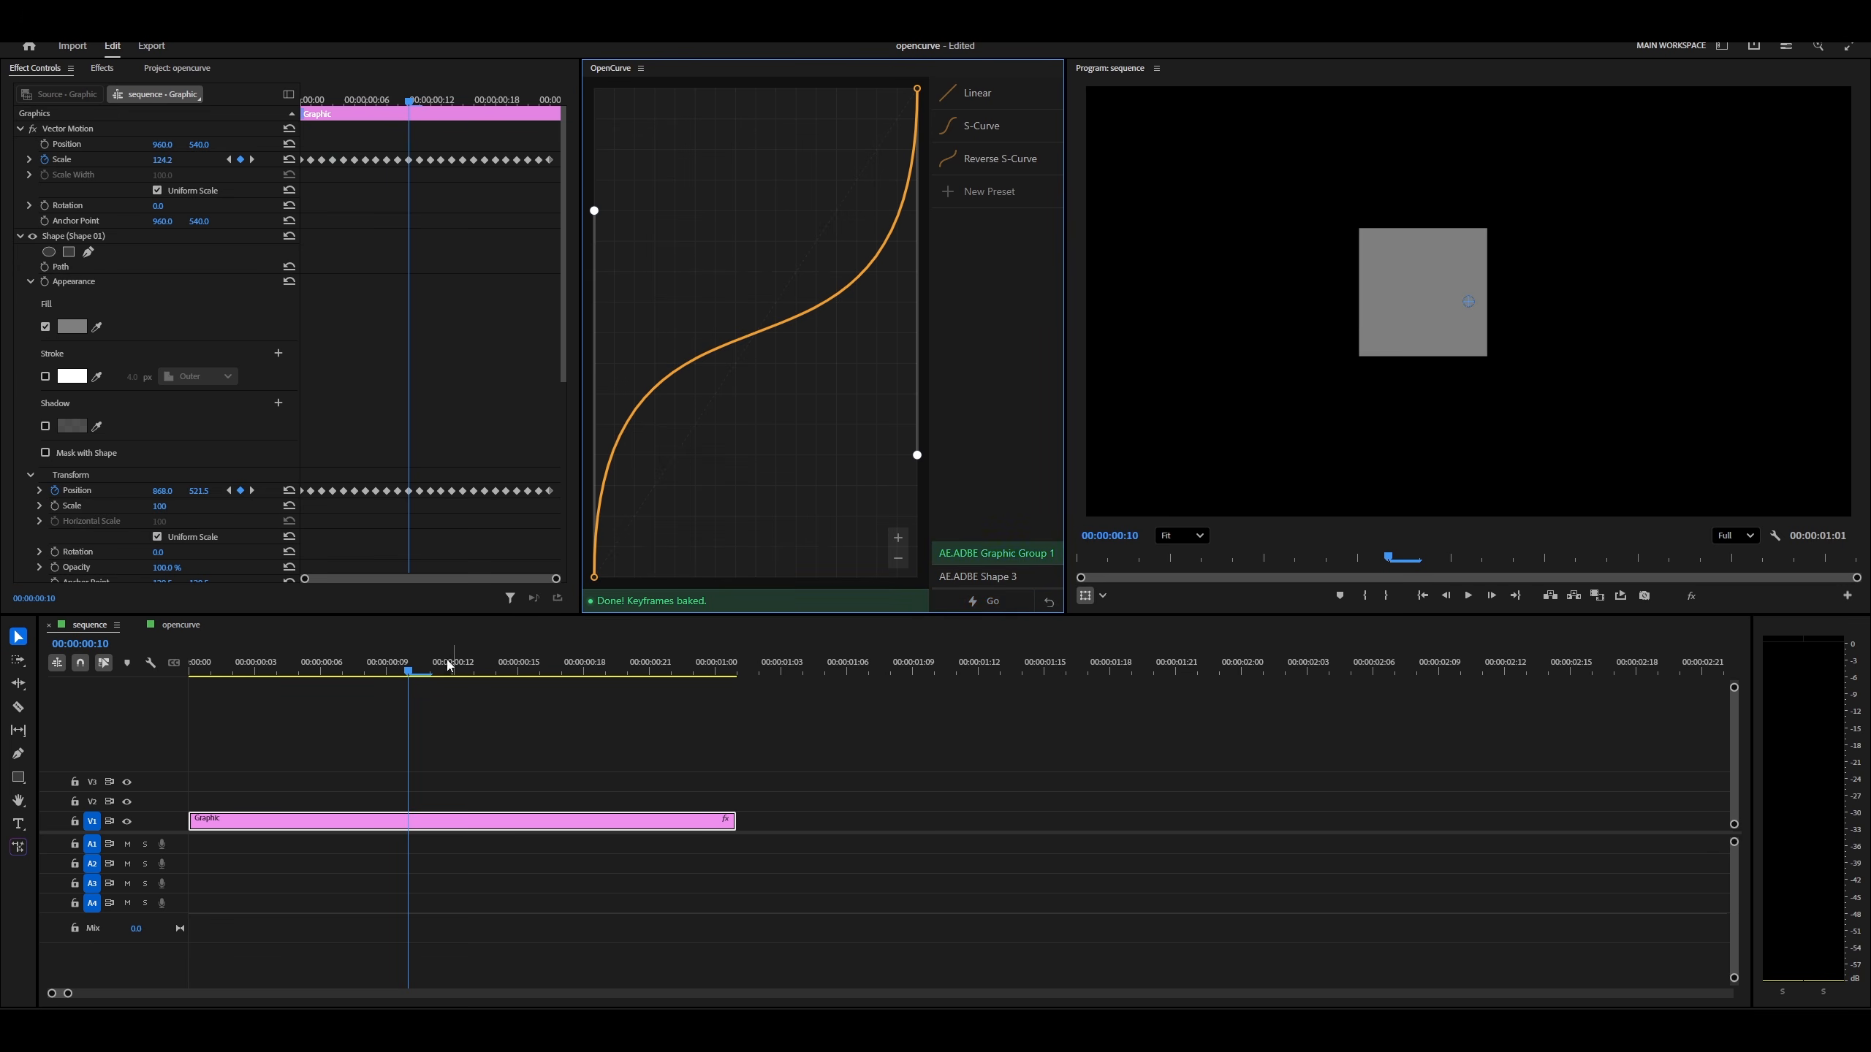
Replay the sequence several times from the start to check the square's combined eased Scale and Position animation
left_click_drag(449, 665, 188, 667)
left_click(388, 693)
key("space")
left_click_drag(351, 669, 82, 667)
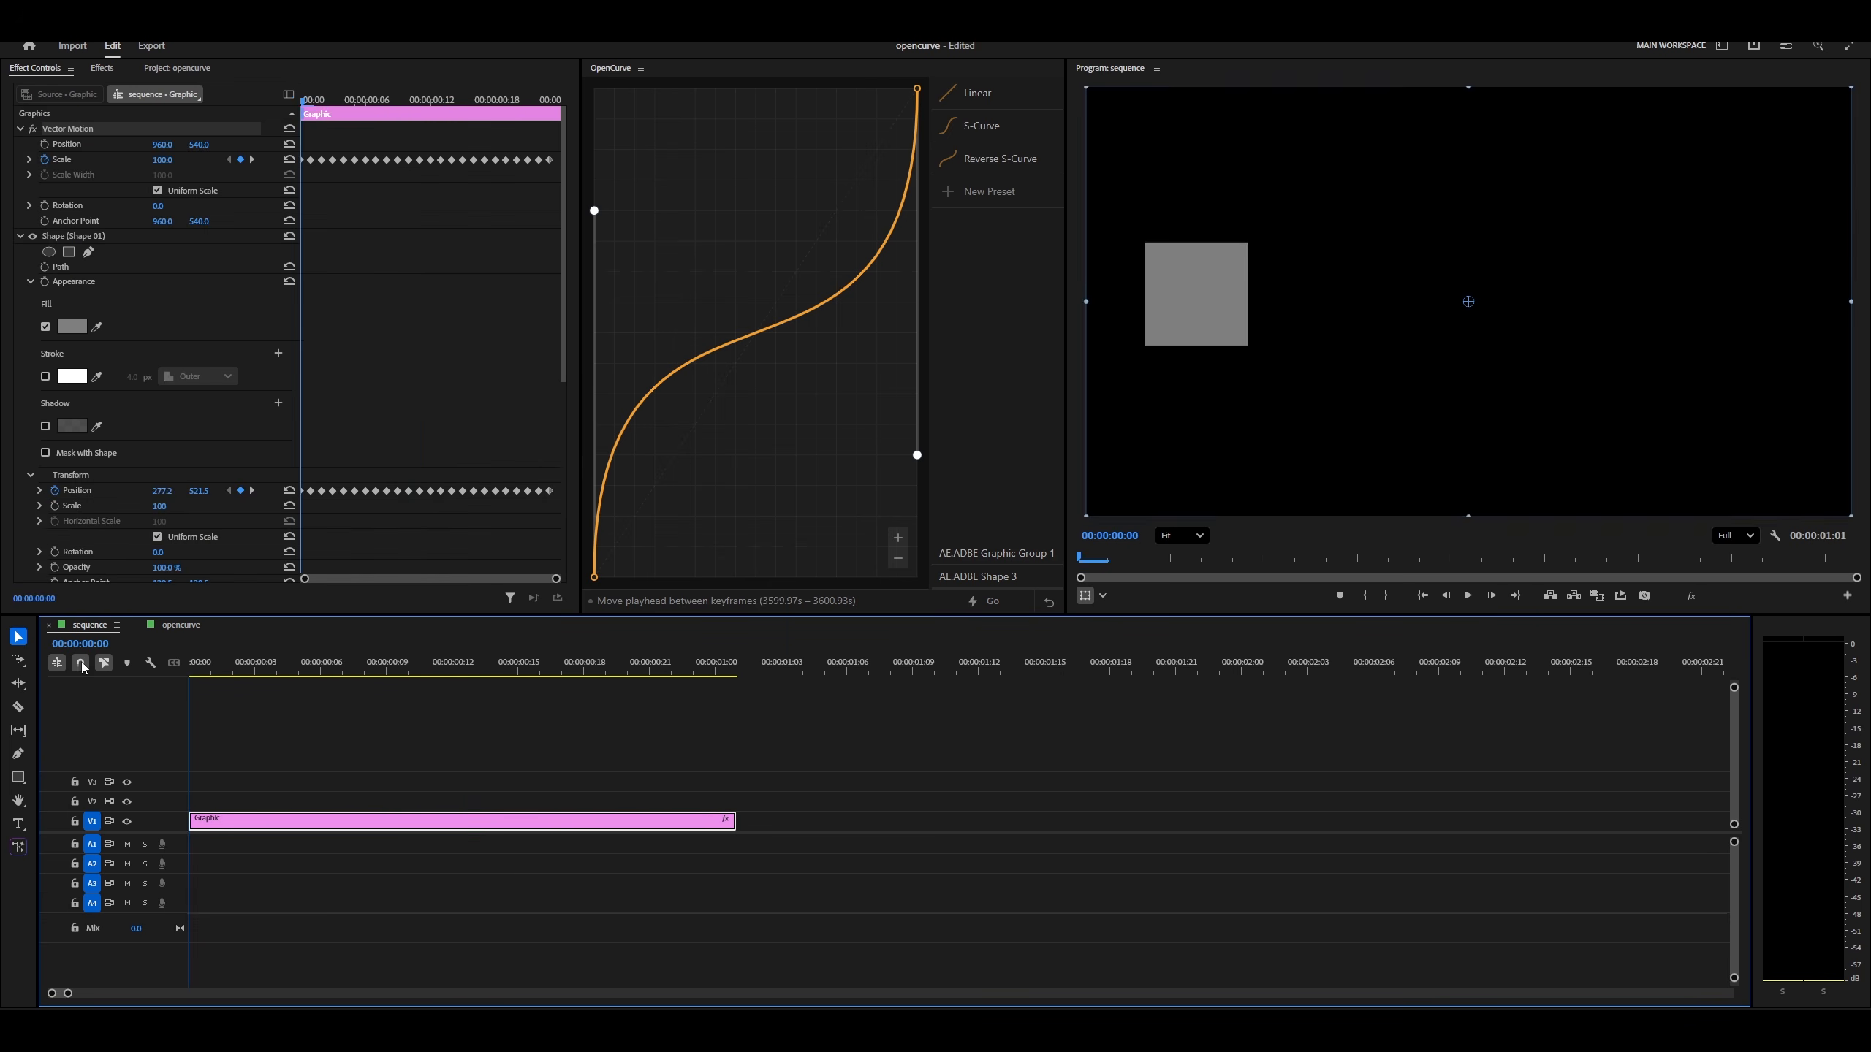
key("space")
left_click_drag(301, 665, 68, 672)
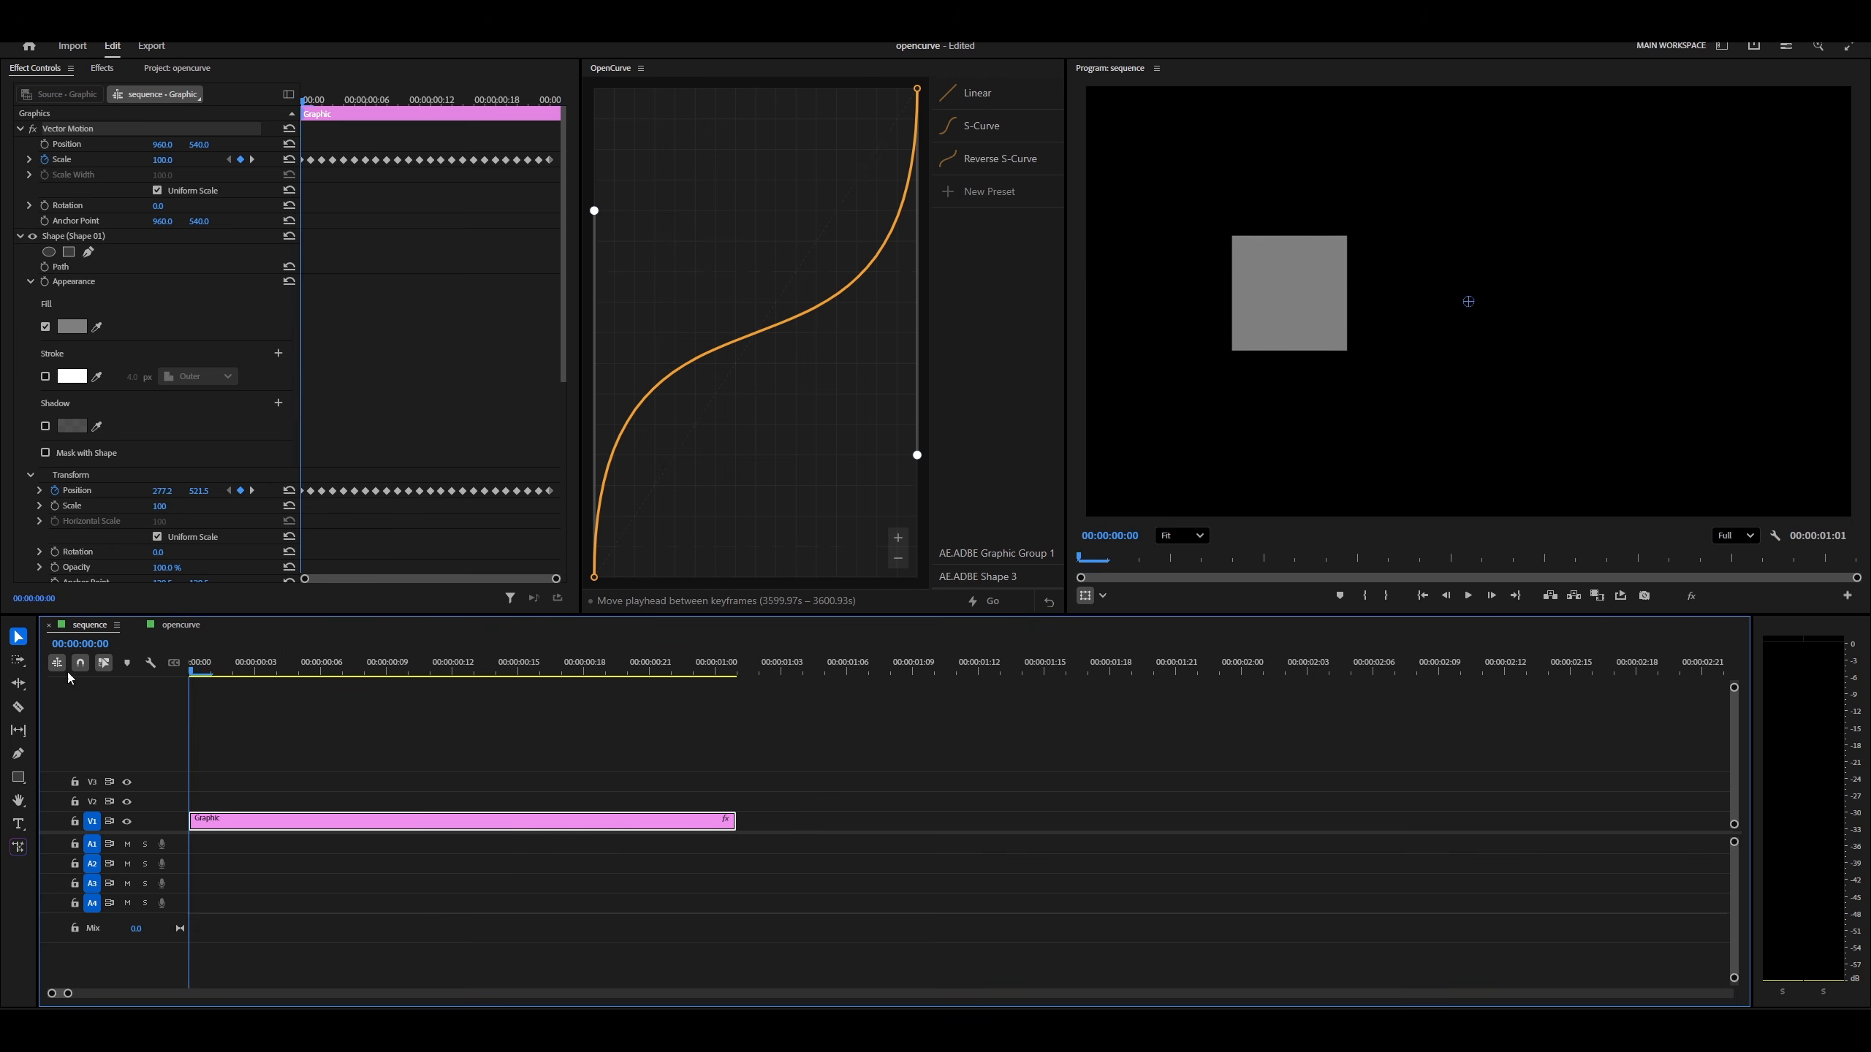
key("space")
Save the current custom curve as a new OpenCurve preset under its default name
left_click(386, 668)
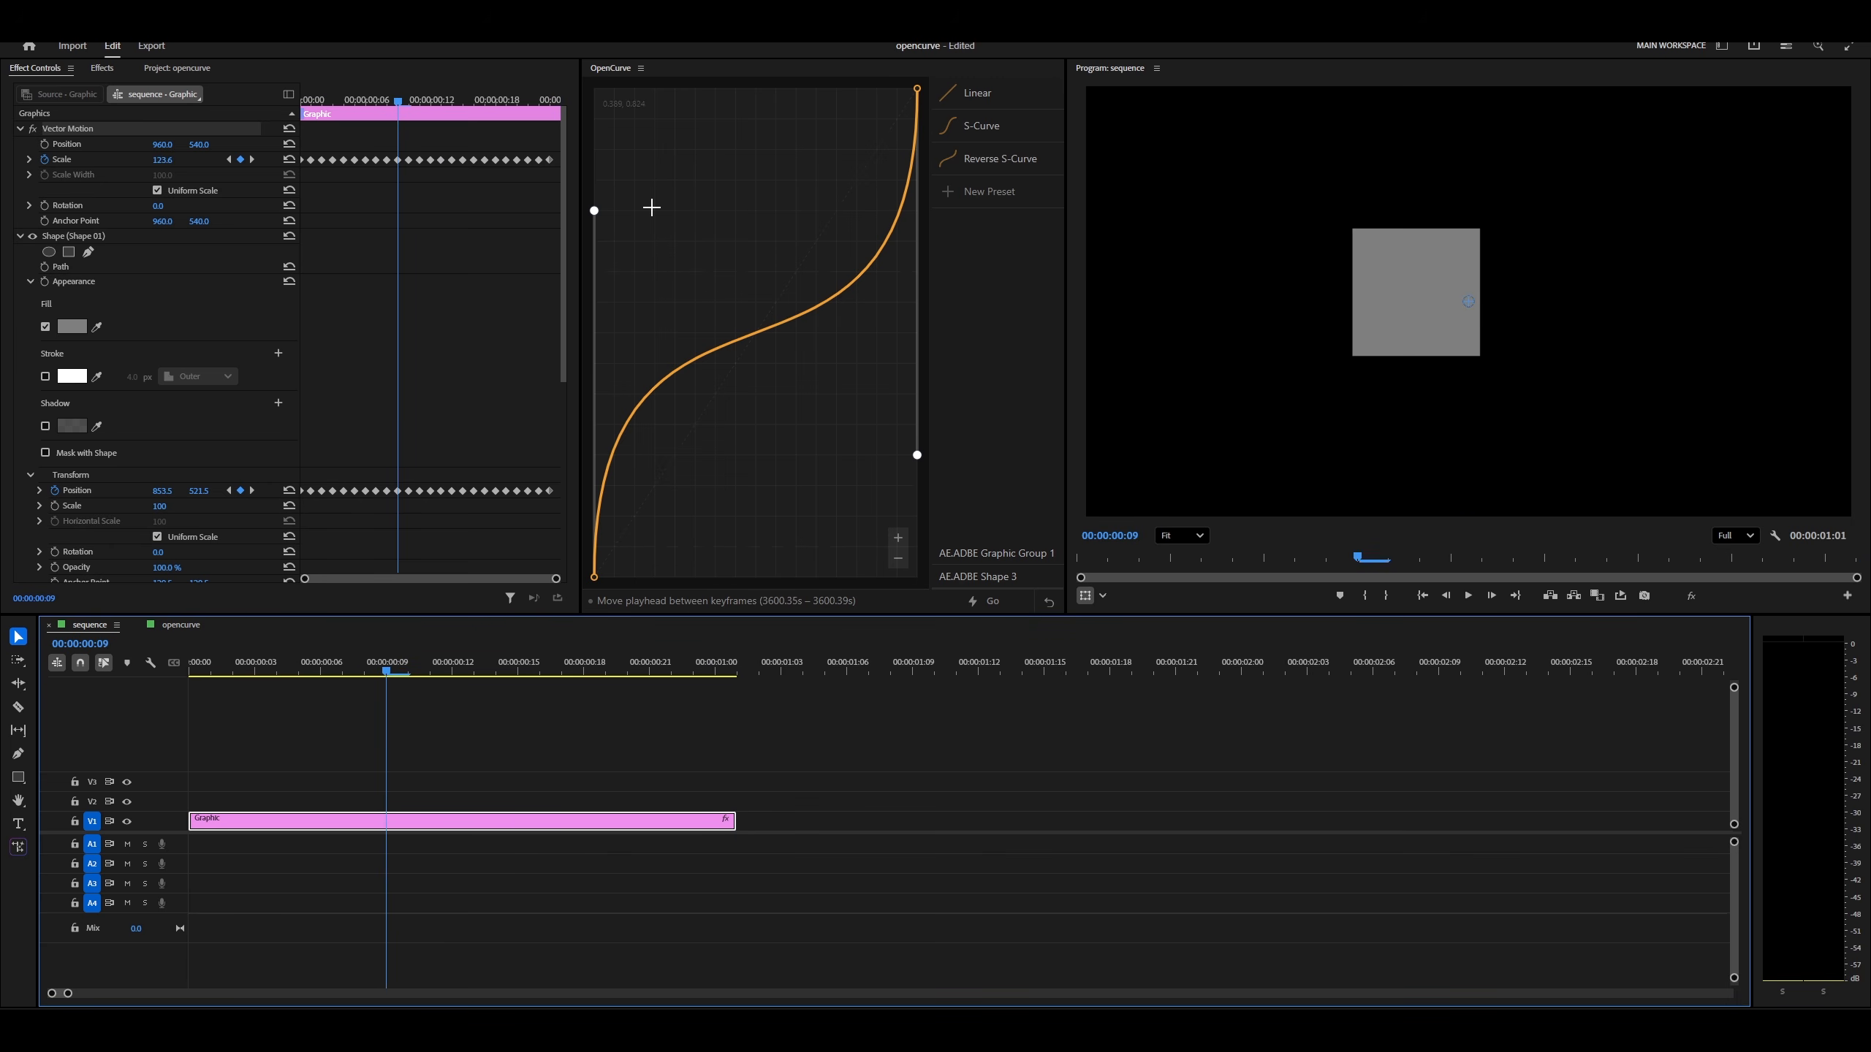
left_click(995, 202)
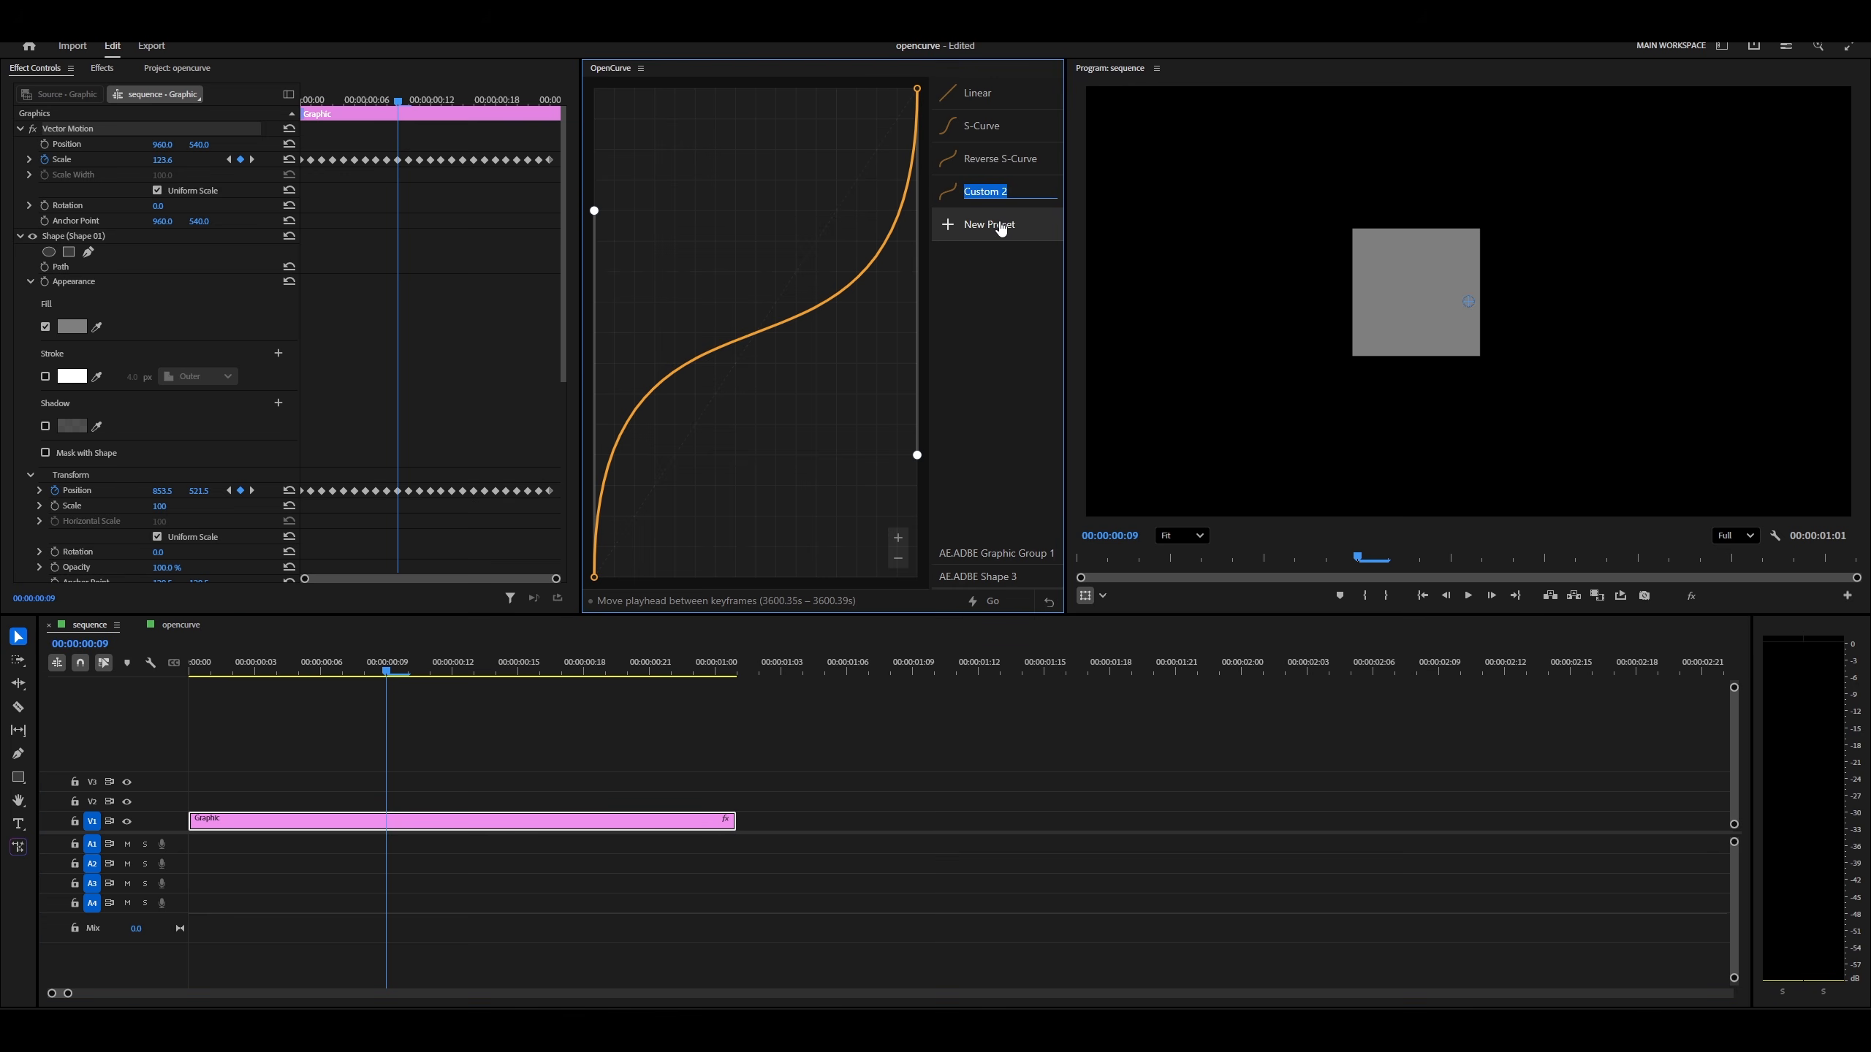
left_click(976, 170)
Compare the Reverse S-Curve and Custom 2 presets, delete the Custom 2 preset and load Reverse S-Curve
left_click(973, 164)
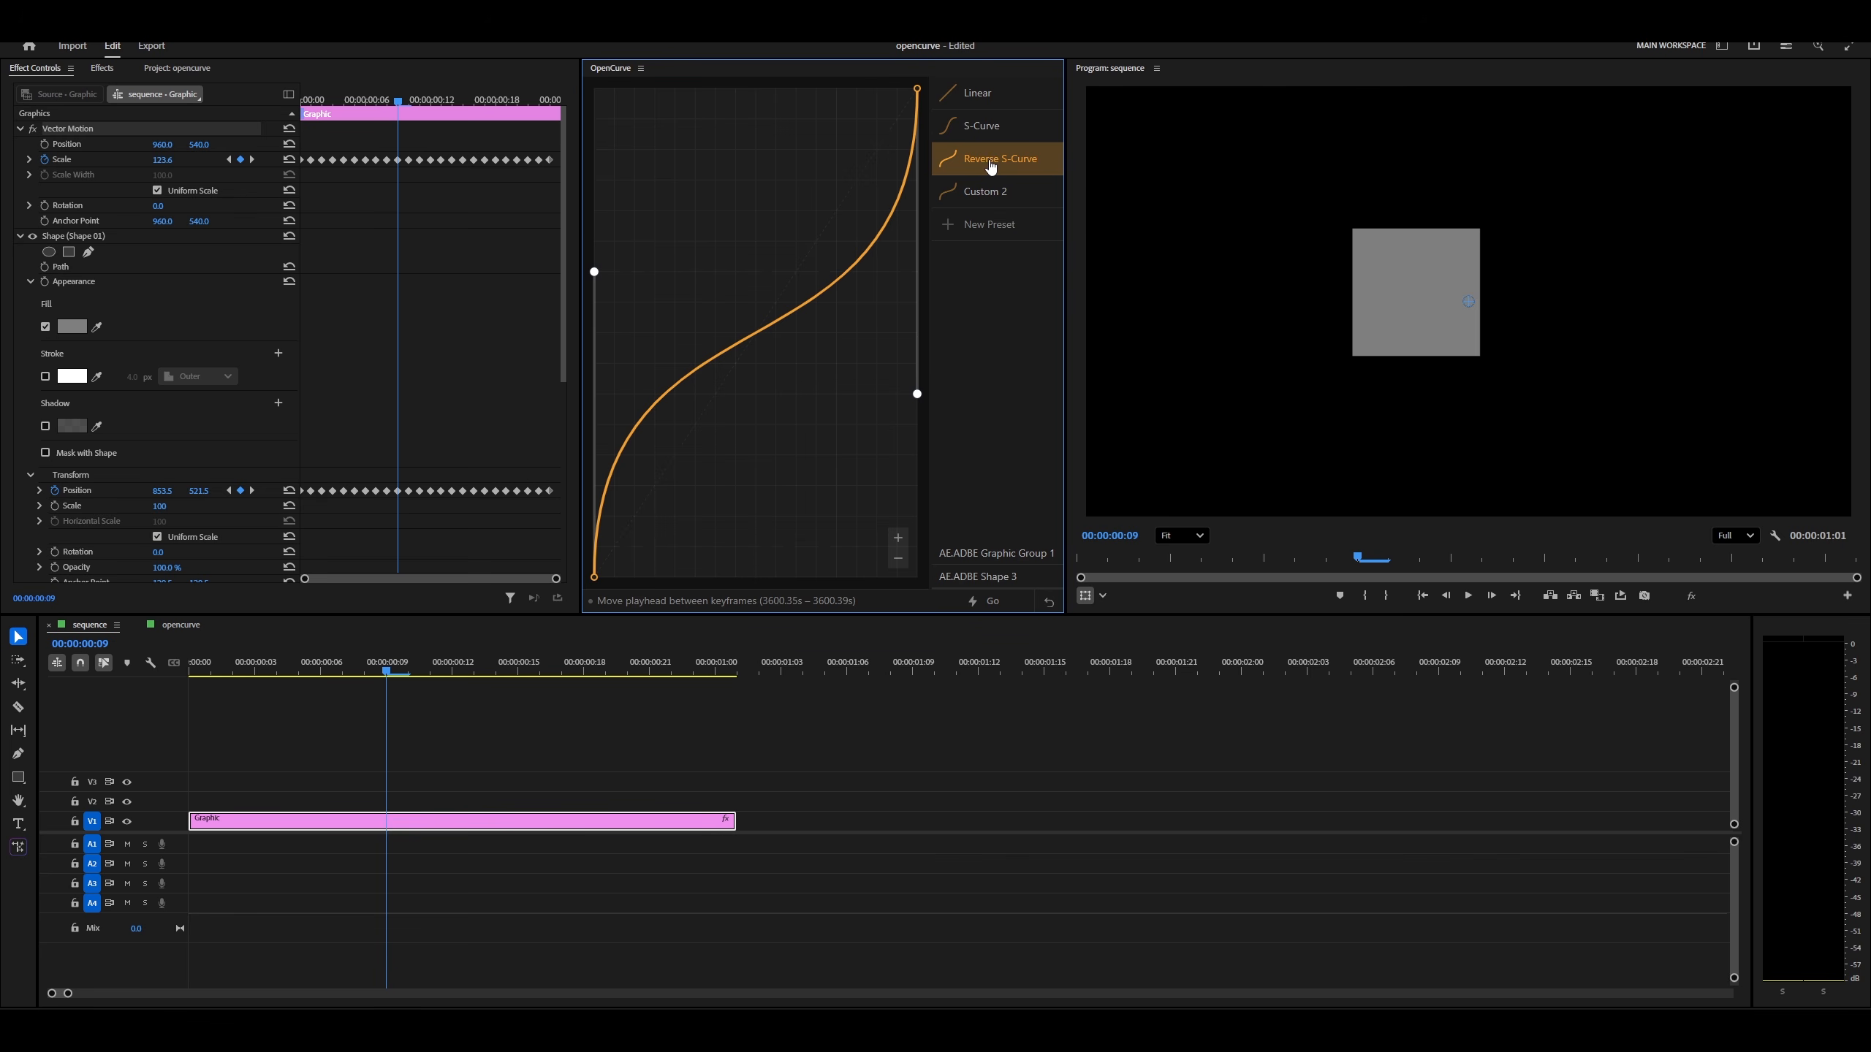
left_click(984, 195)
right_click(983, 197)
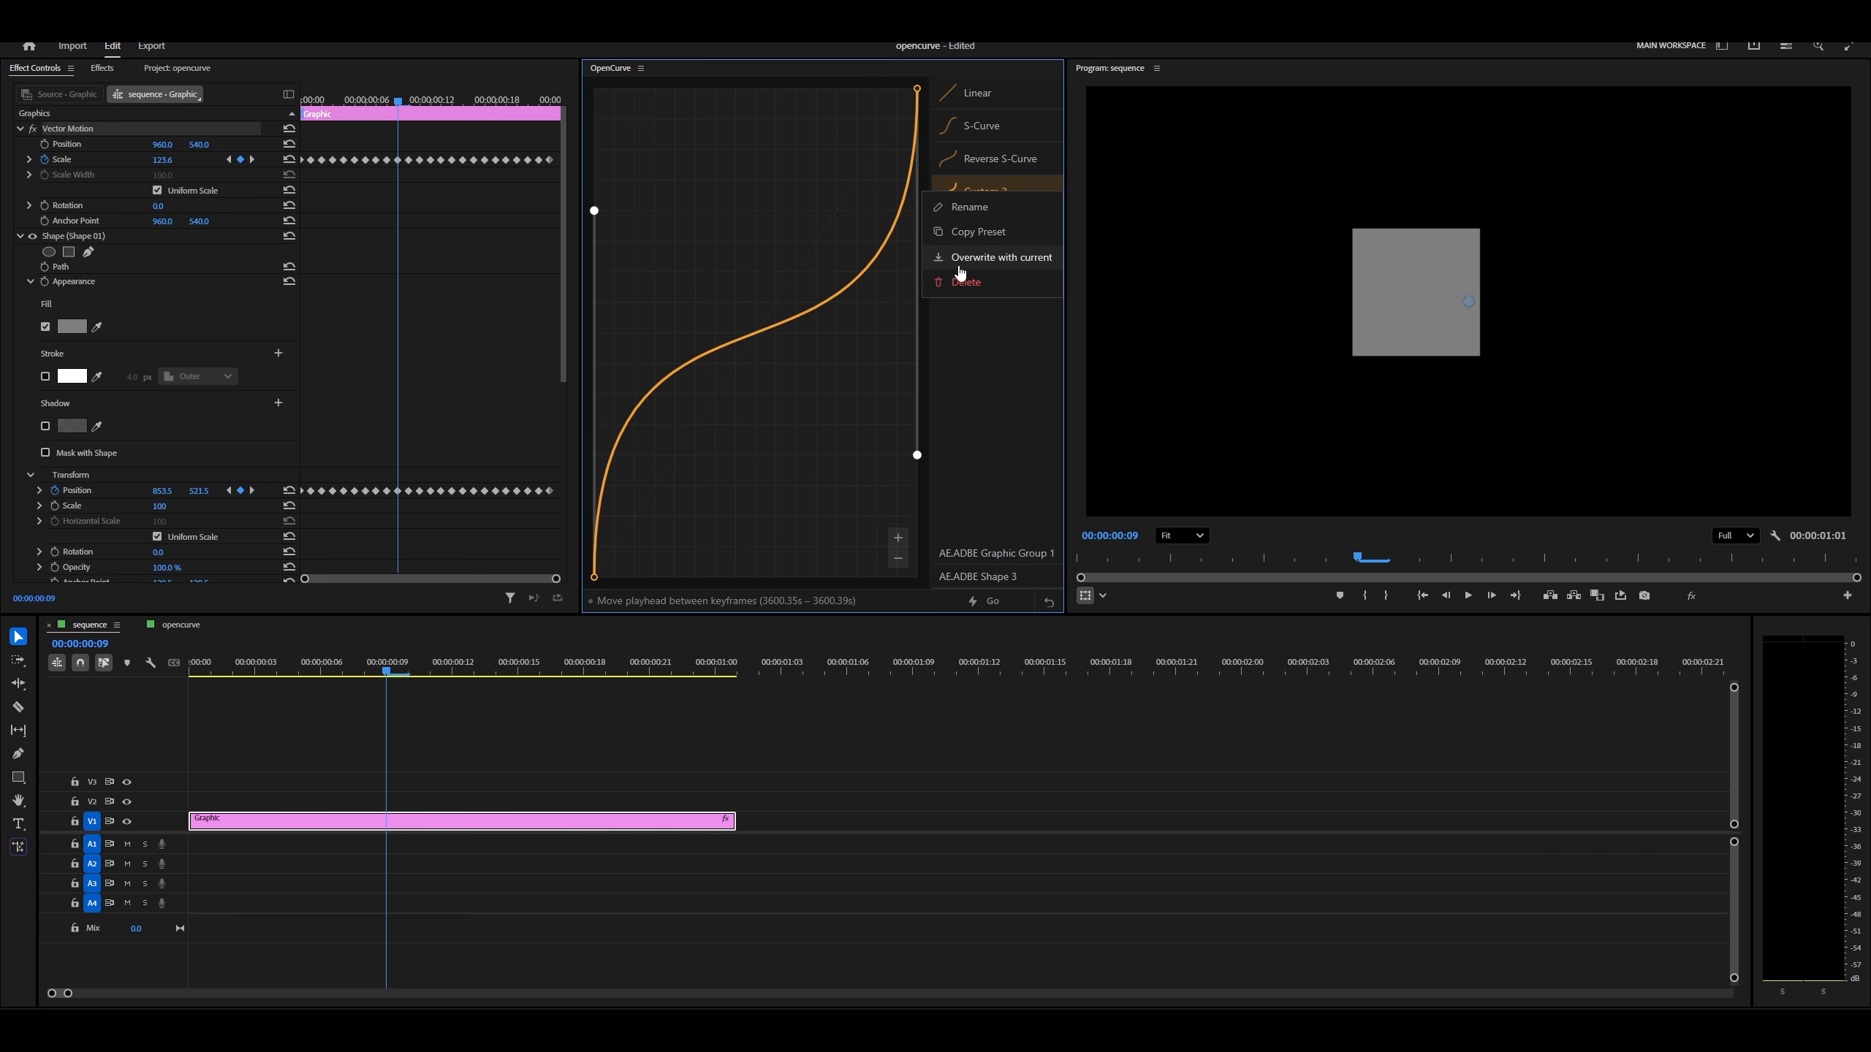
left_click(969, 284)
left_click(1001, 159)
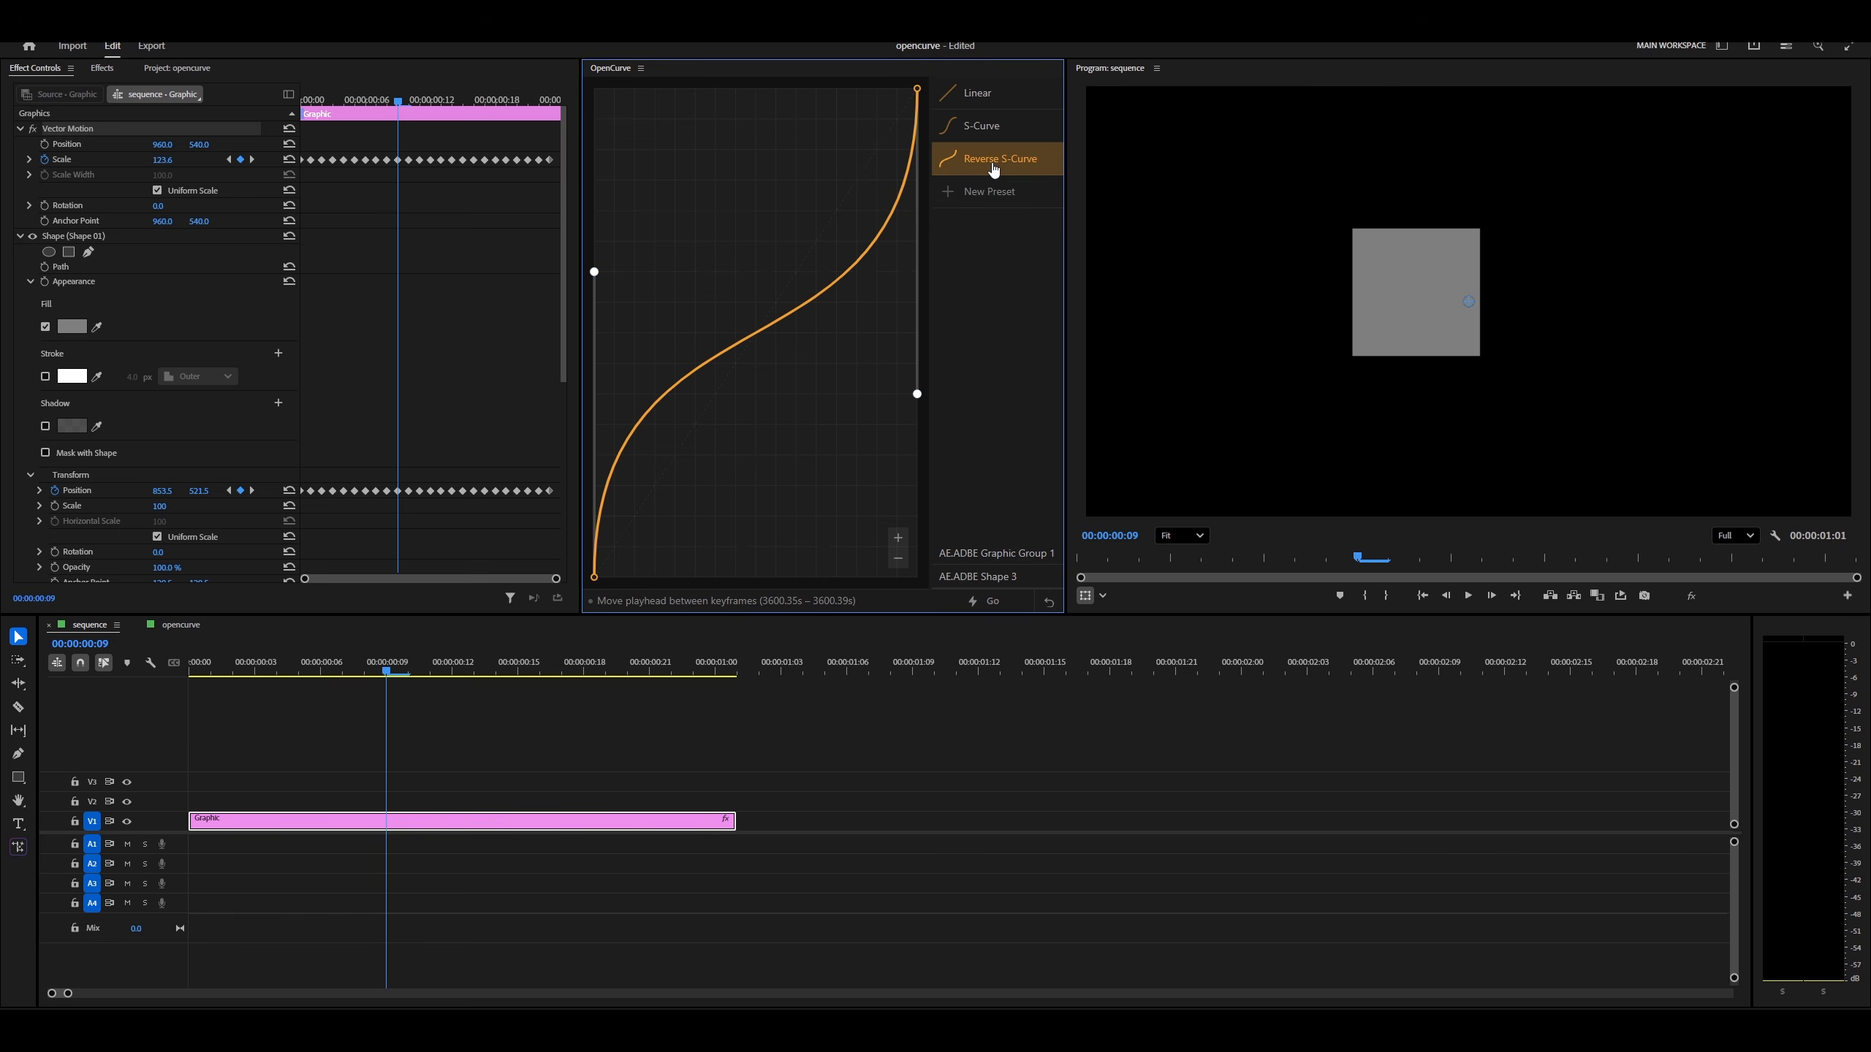
Open the OpenCurve settings to examine the update, animation, grid, preset view and theme options, and close them
right_click(964, 249)
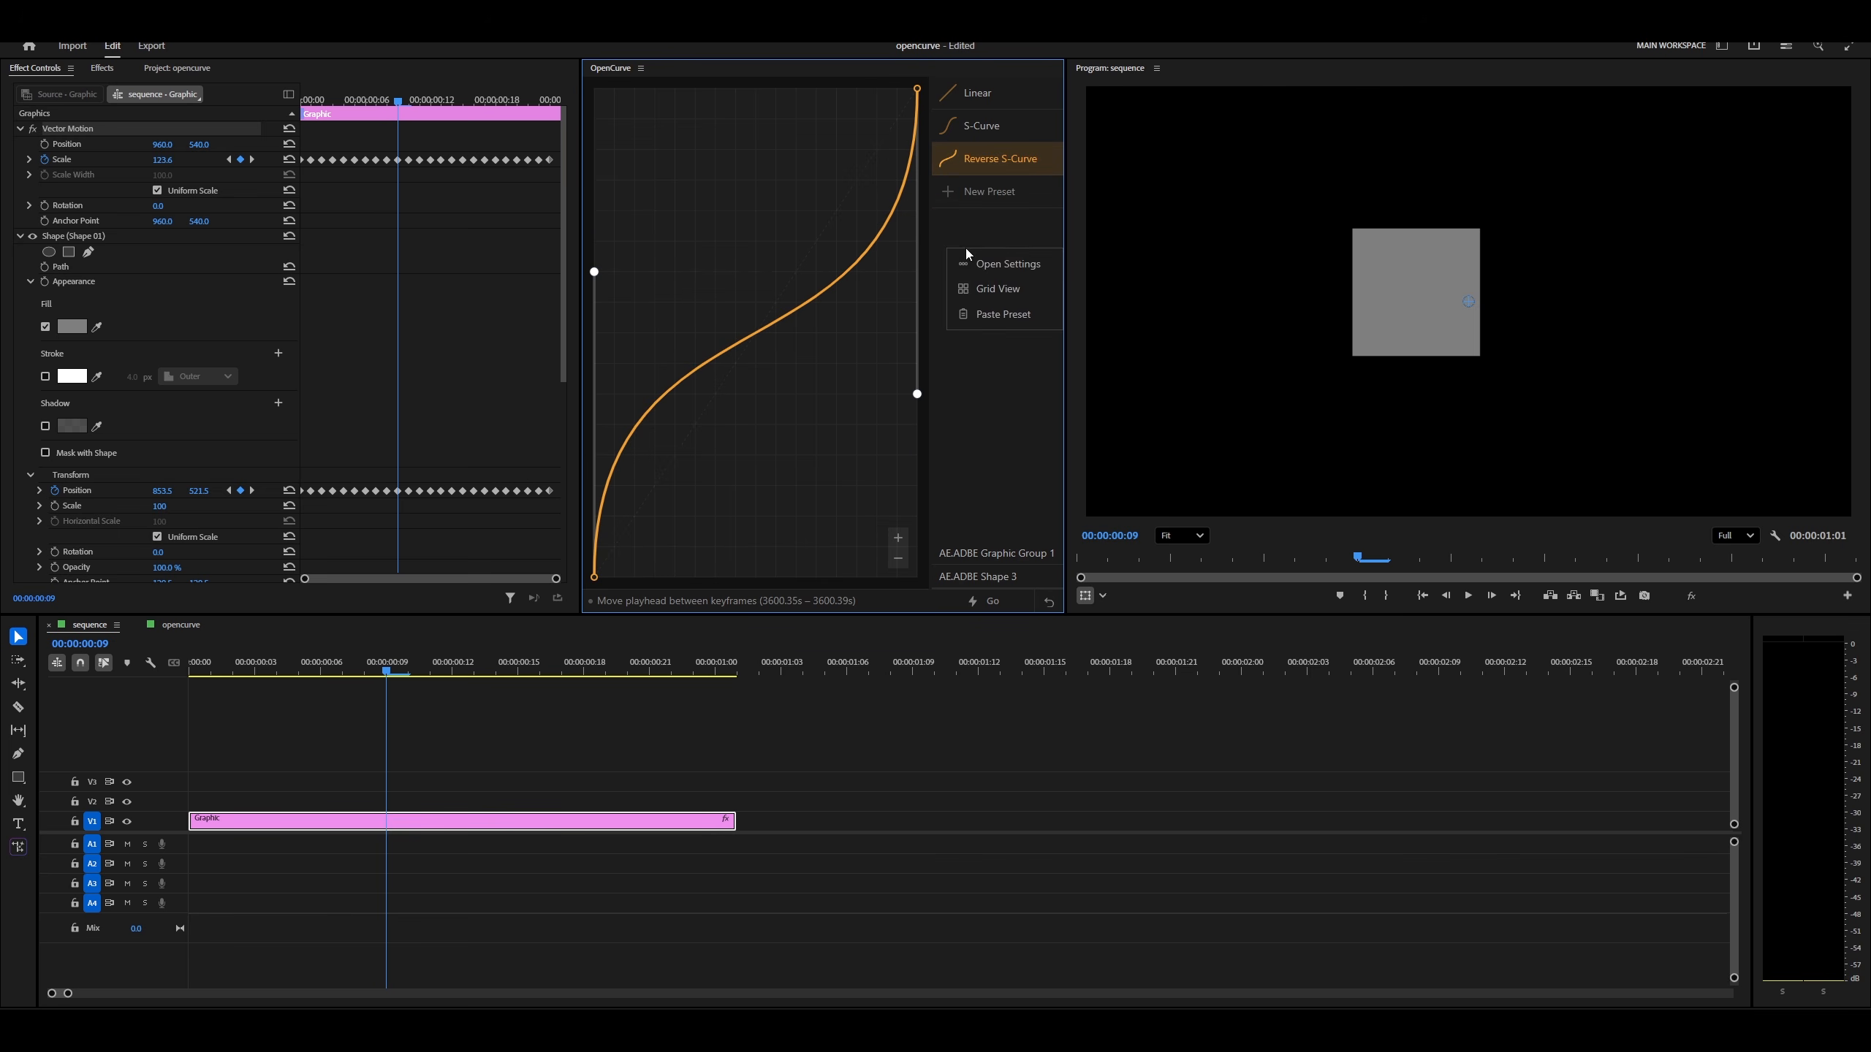
left_click(990, 271)
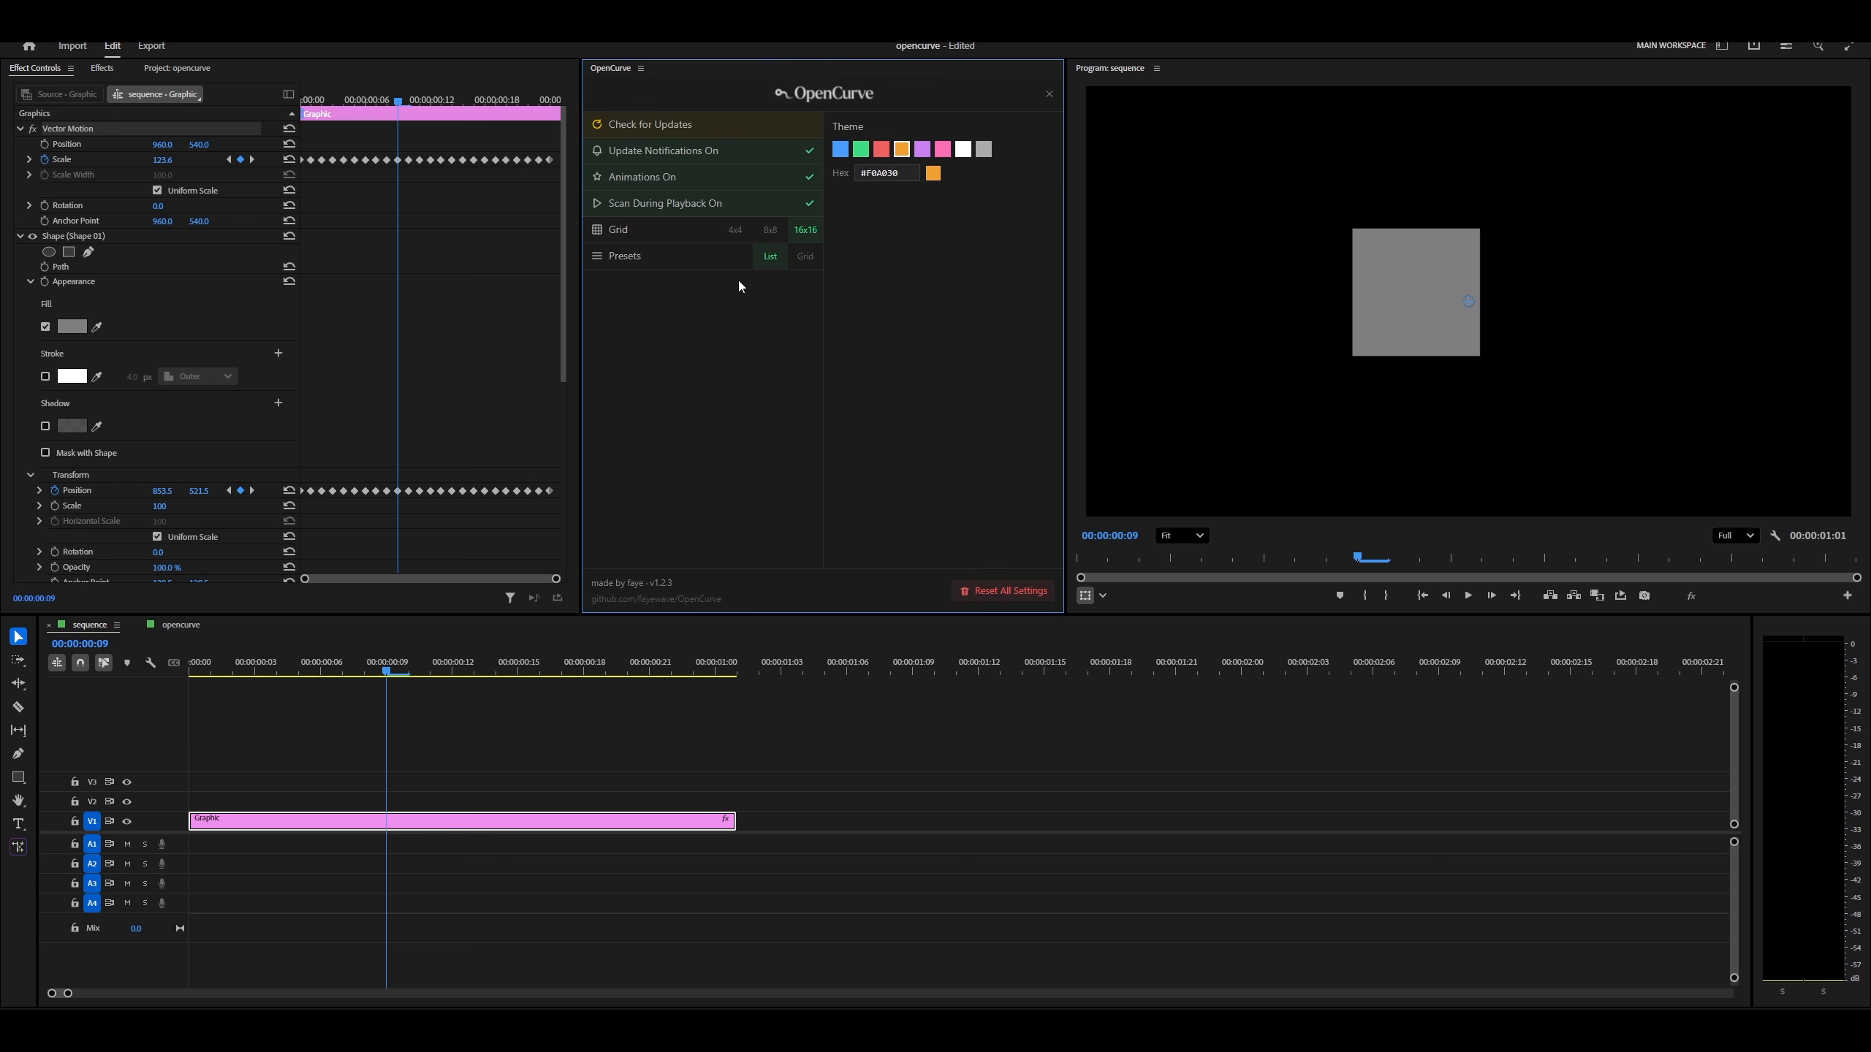
left_click(1049, 94)
Switch the OpenCurve presets to grid view and open the Paste Preset dialog for a cubic-bezier value
right_click(972, 243)
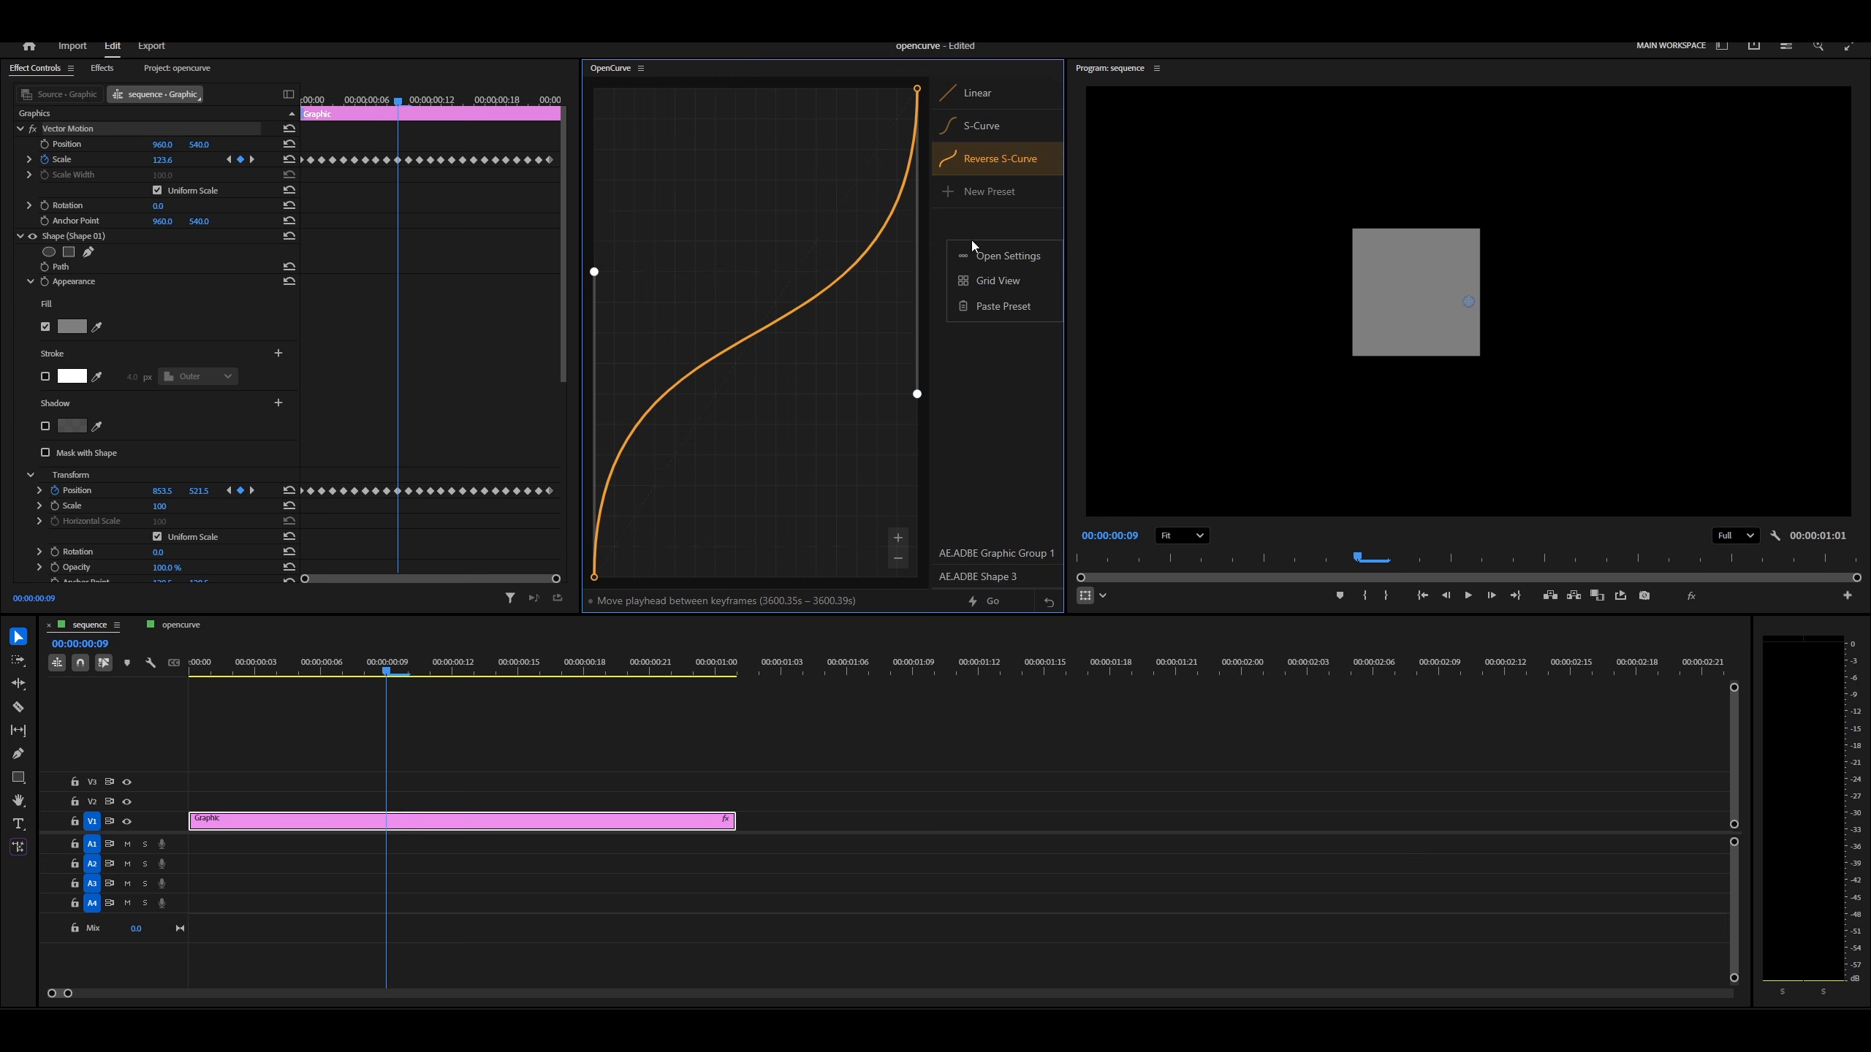
left_click(992, 284)
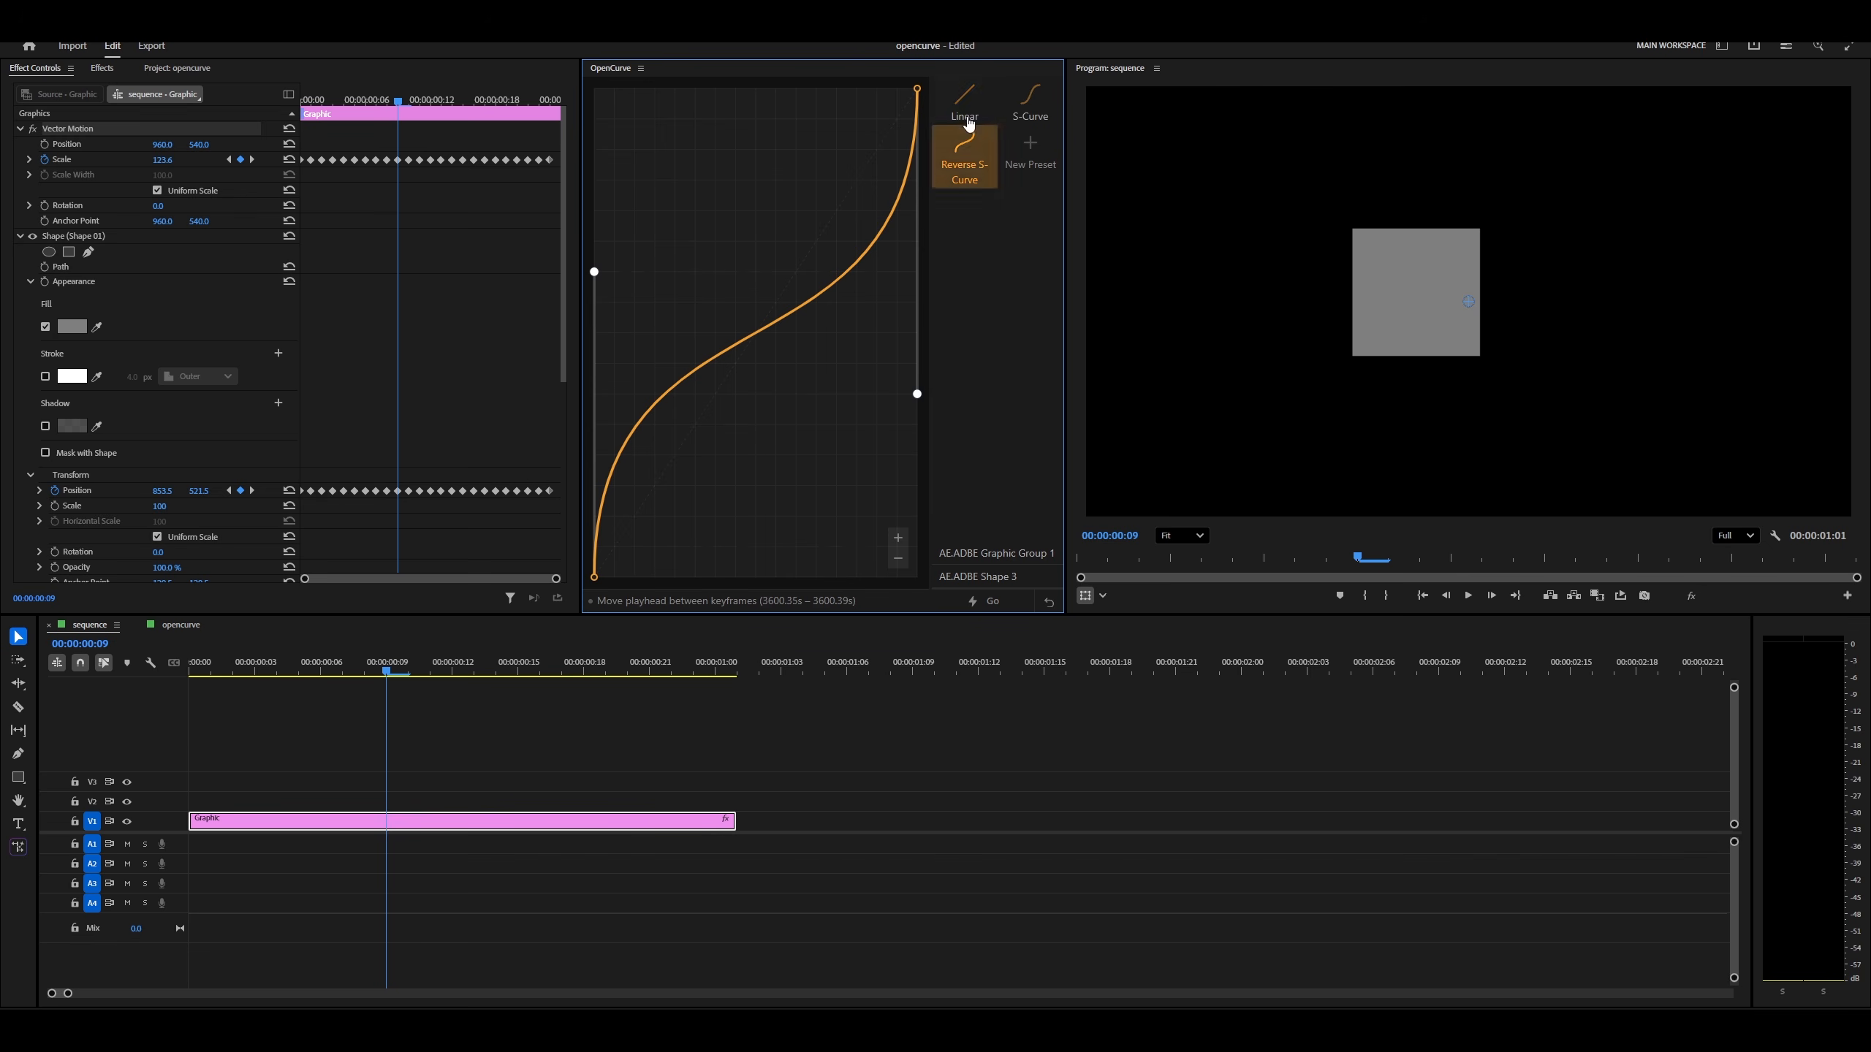
right_click(975, 237)
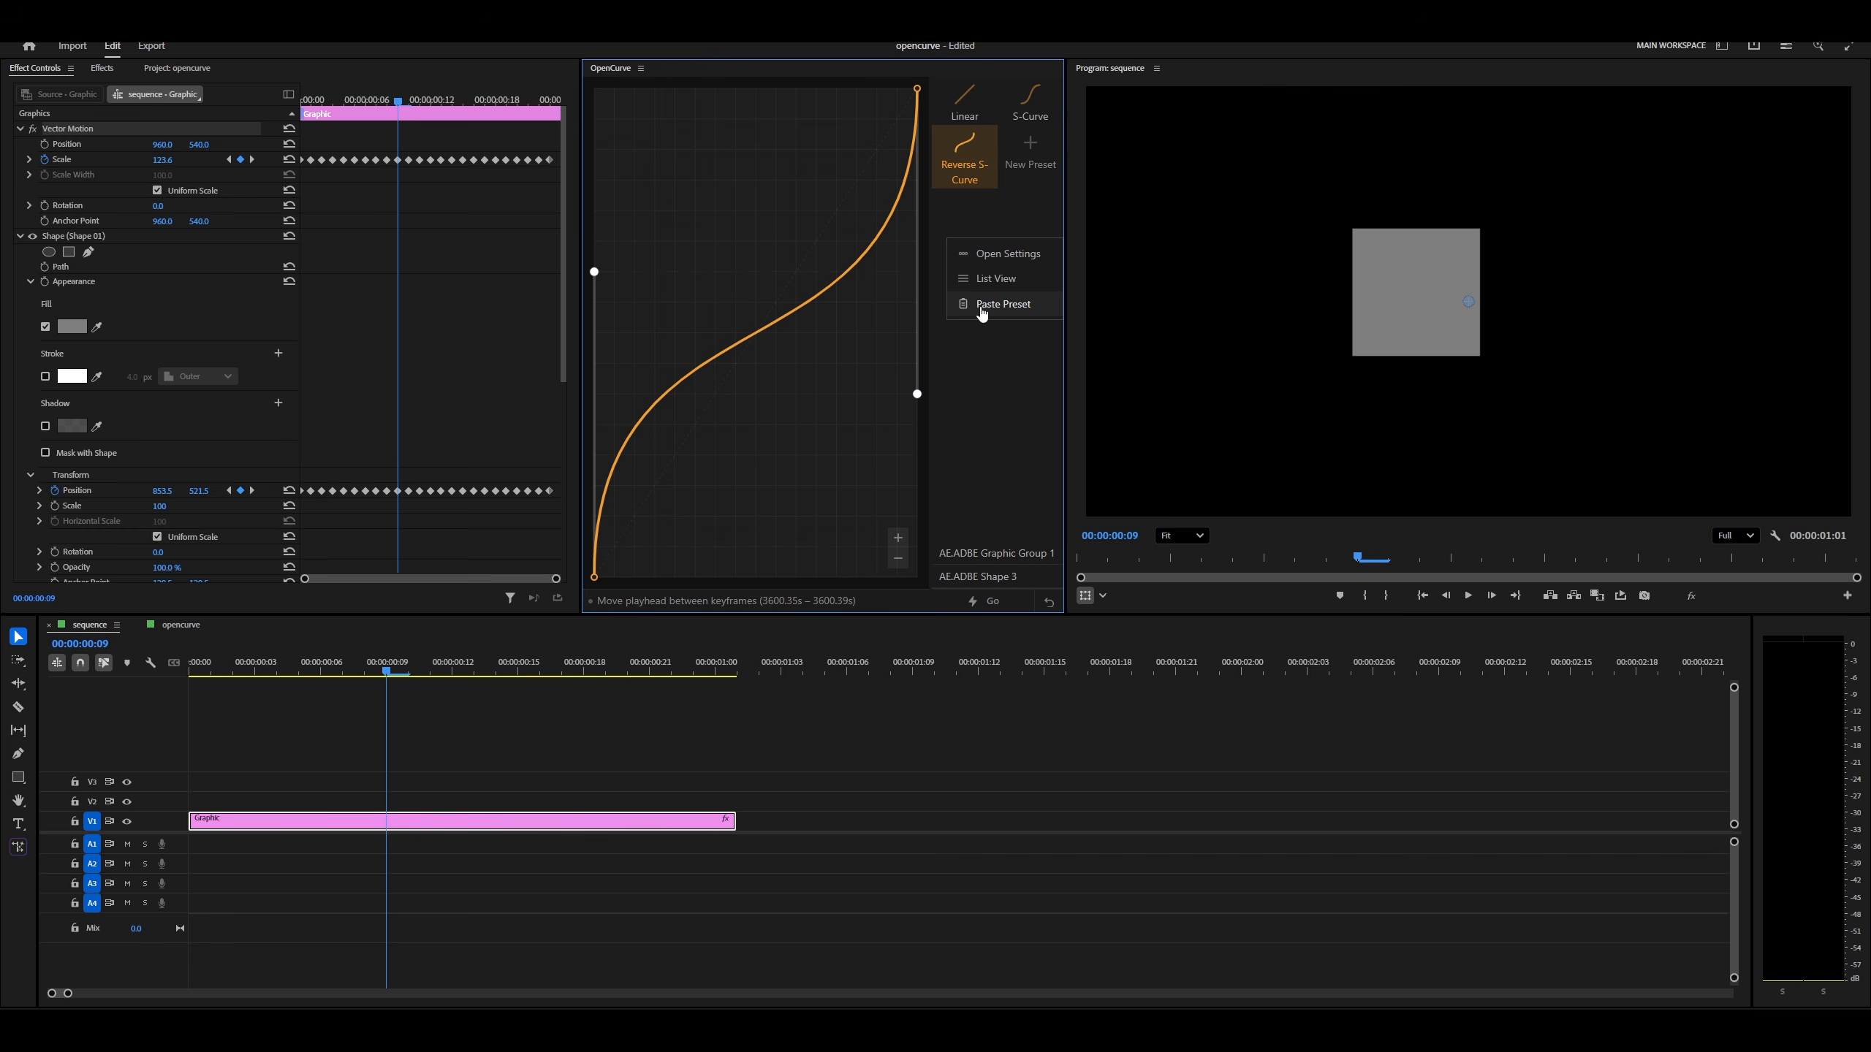
left_click(980, 304)
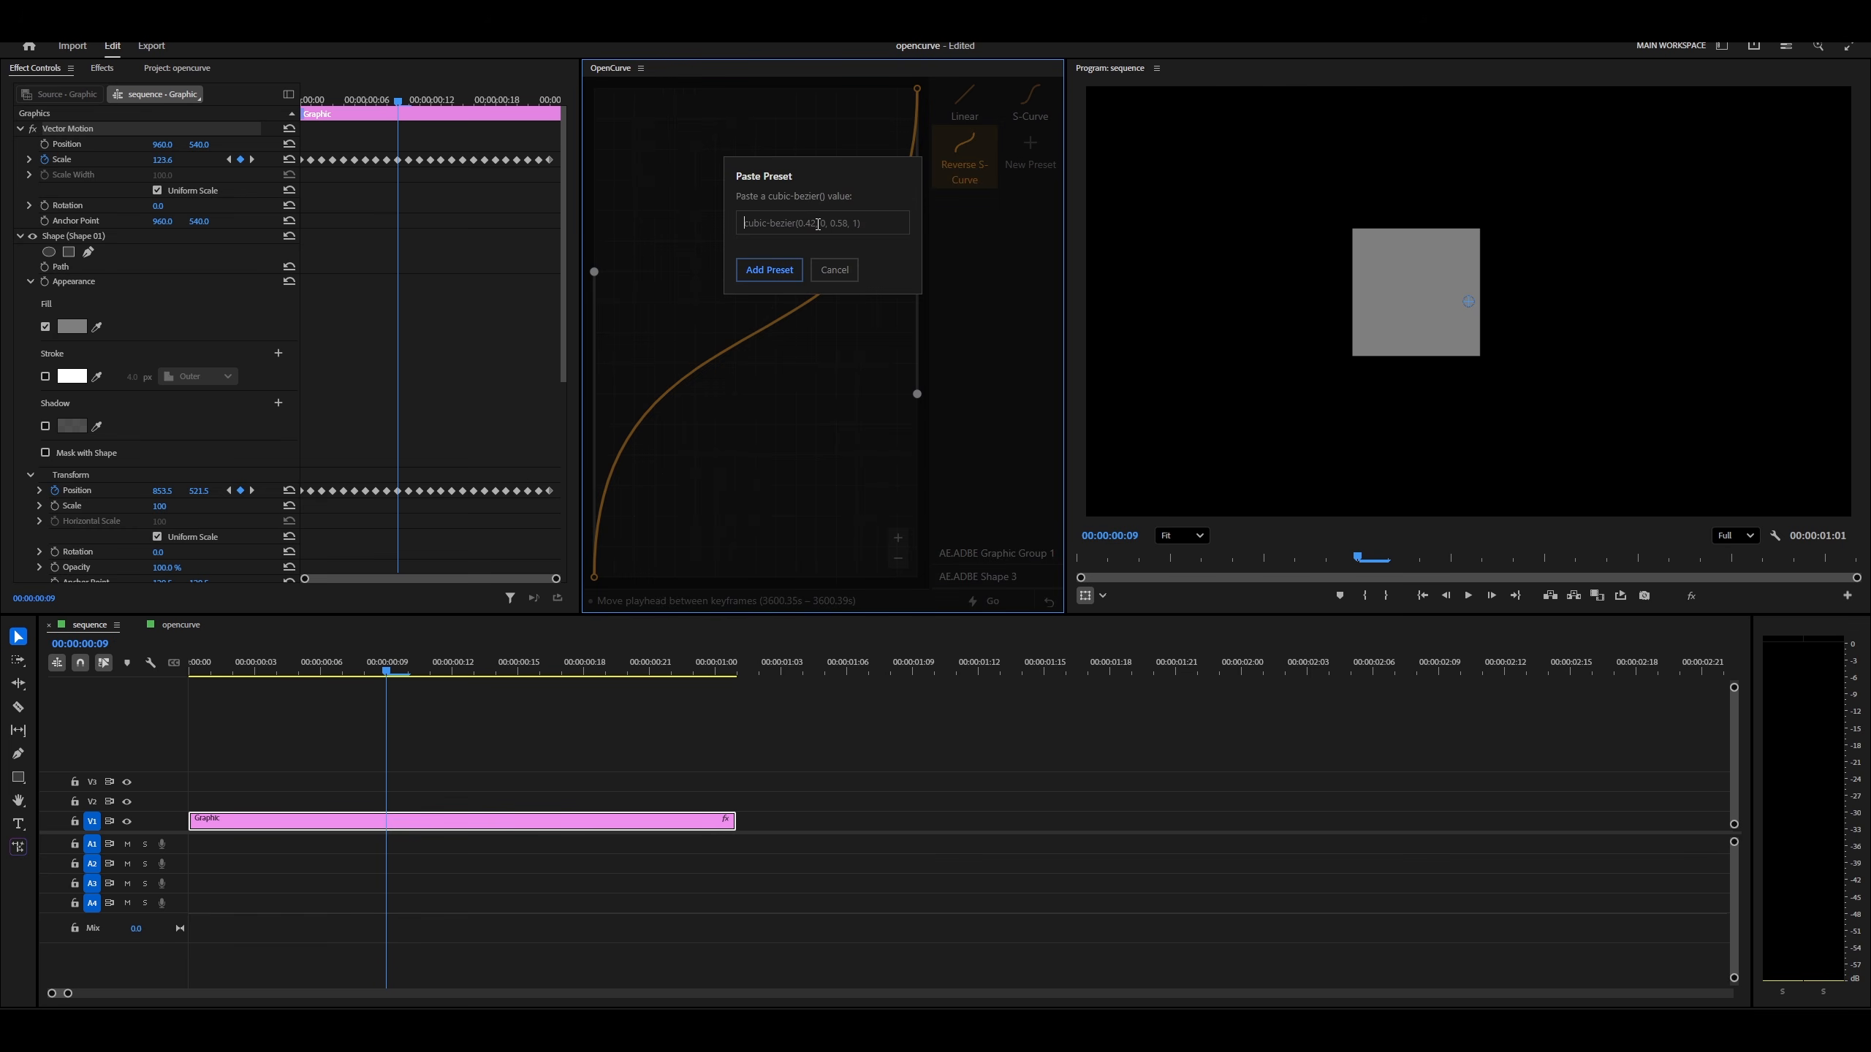